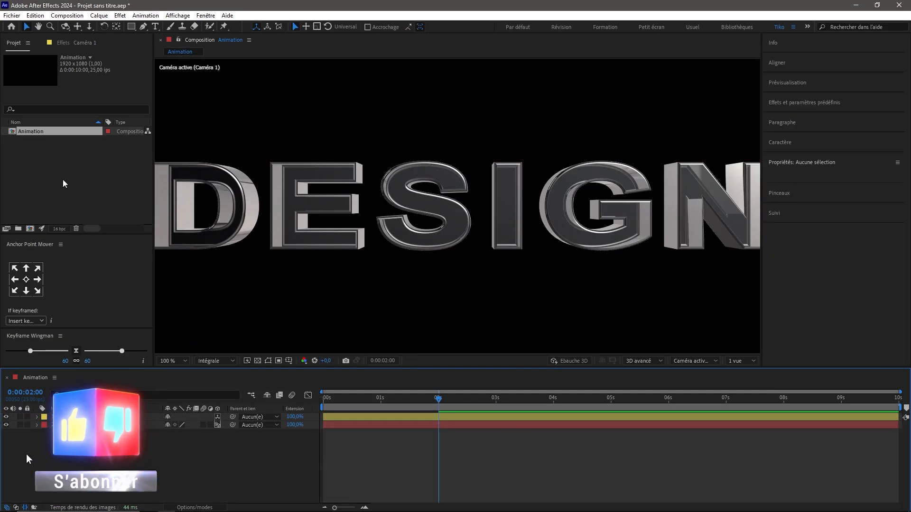
{"action": "key", "text": "ctrl+i"}
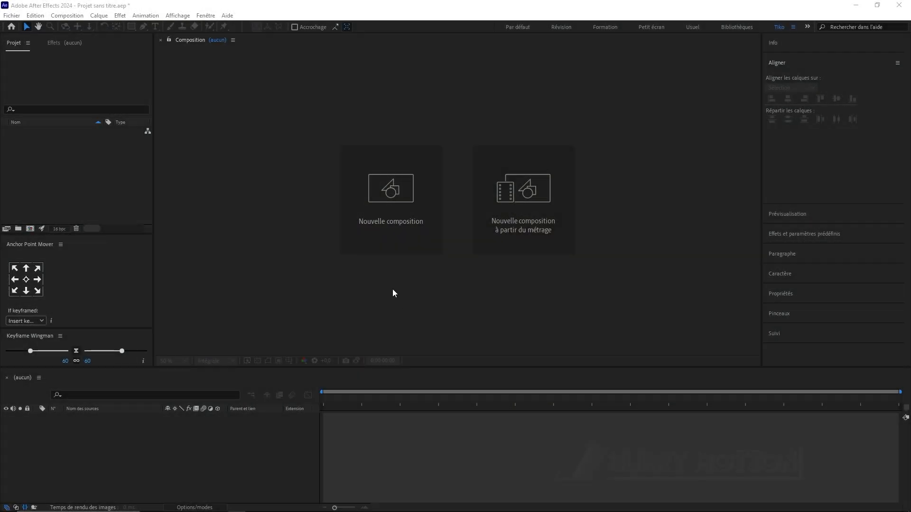
Create a new composition named "Animation".
{"action": "left_click", "coordinate": [387, 192]}
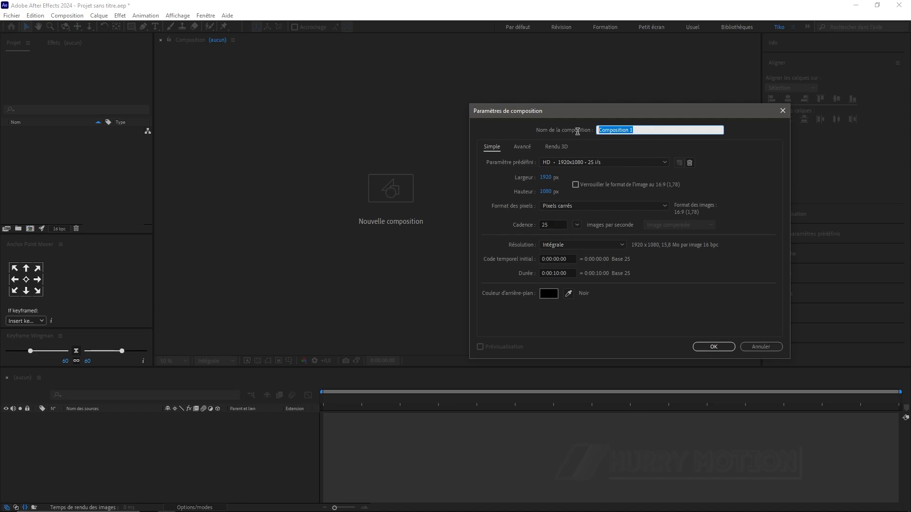
{"action": "type", "text": "Animation"}
{"action": "left_click", "coordinate": [708, 346]}
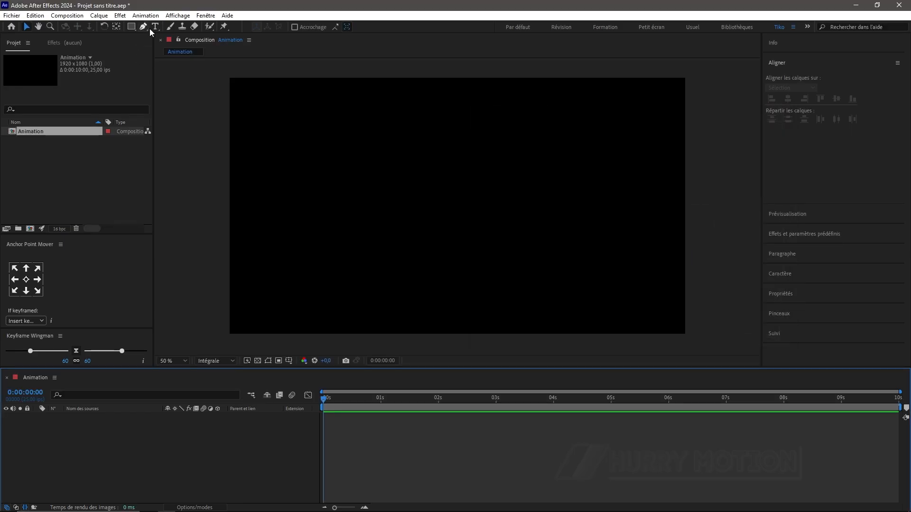
Add a text layer reading "DESIGN" to the composition.
{"action": "left_click", "coordinate": [155, 27]}
{"action": "left_click", "coordinate": [361, 204]}
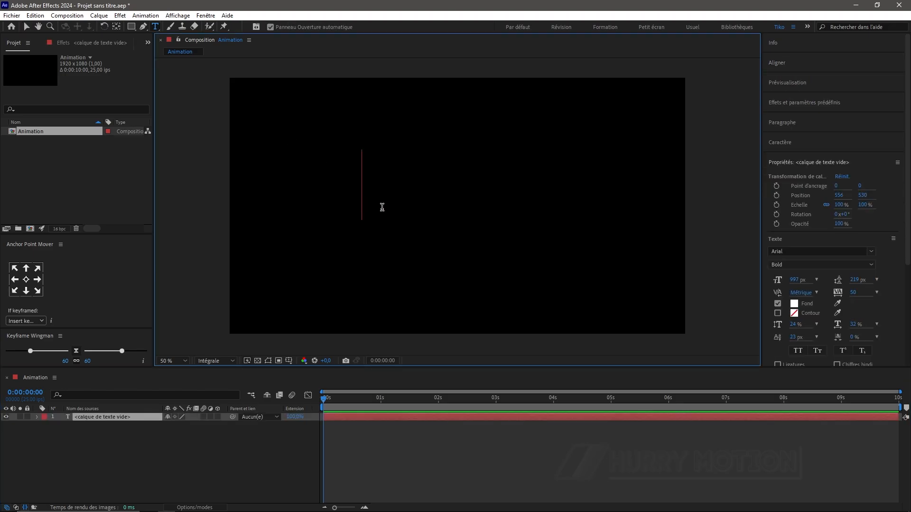
{"action": "type", "text": "DESI"}
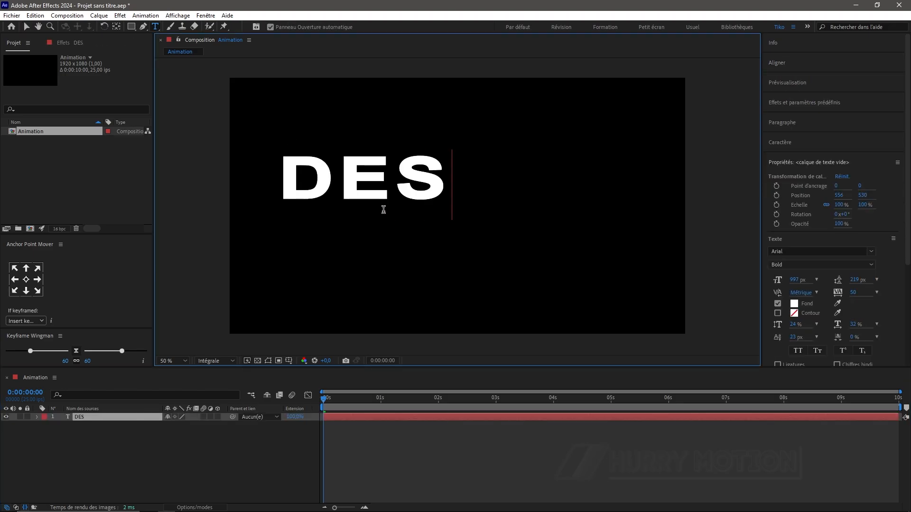
{"action": "type", "text": "GN"}
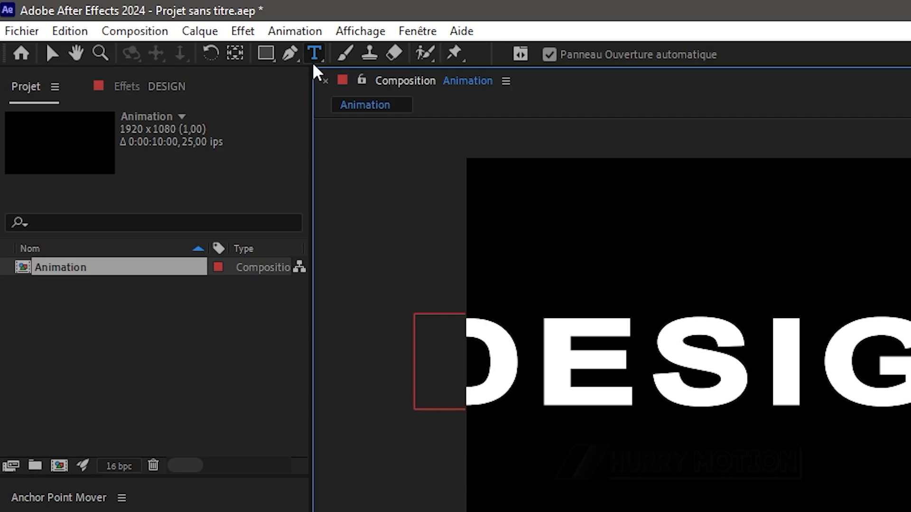
Centre the DESIGN layer's anchor point on its letters and align the layer horizontally and vertically to the composition's centre.
{"action": "left_click", "coordinate": [235, 52]}
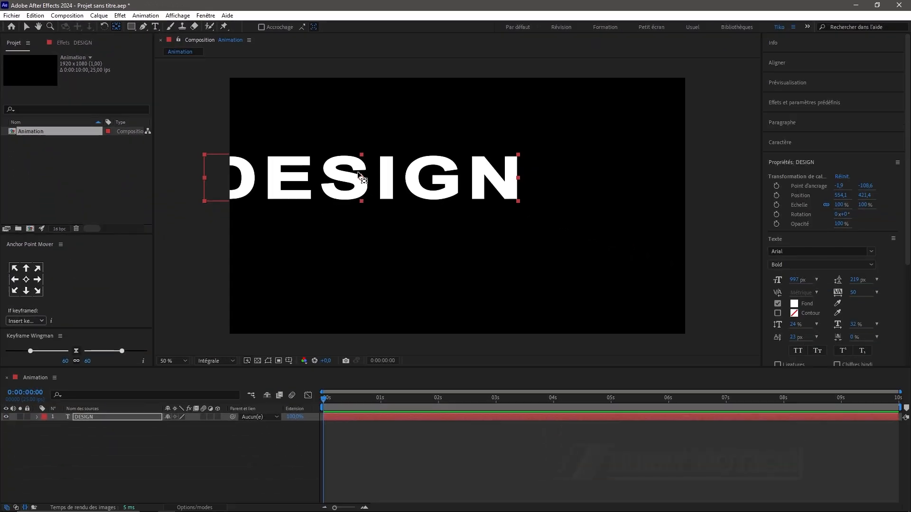
{"action": "left_click", "coordinate": [27, 27]}
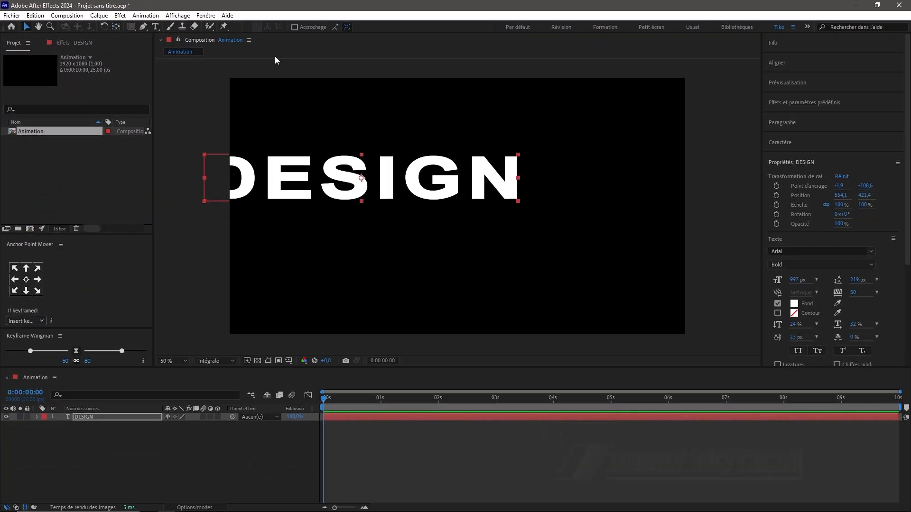
{"action": "left_click", "coordinate": [797, 70]}
{"action": "left_click", "coordinate": [788, 99]}
{"action": "left_click", "coordinate": [836, 99]}
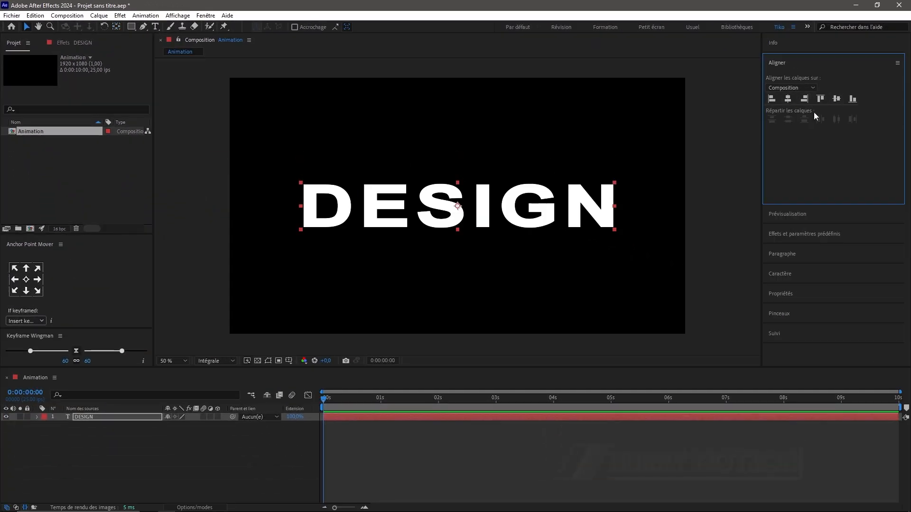
{"action": "left_click", "coordinate": [163, 456]}
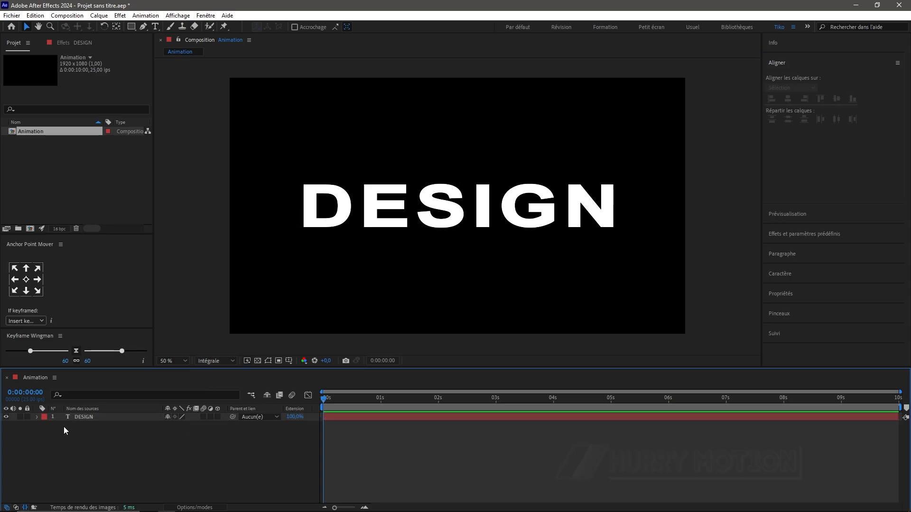
Add a text animator with Rotation and Opacity (Opacité) properties to the DESIGN layer.
{"action": "left_click", "coordinate": [37, 417]}
{"action": "left_click", "coordinate": [37, 417]}
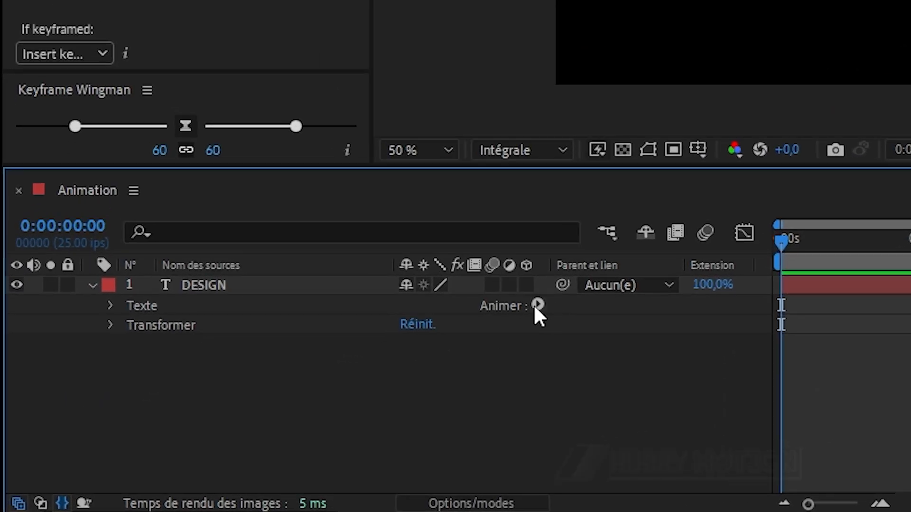
{"action": "left_click", "coordinate": [536, 305]}
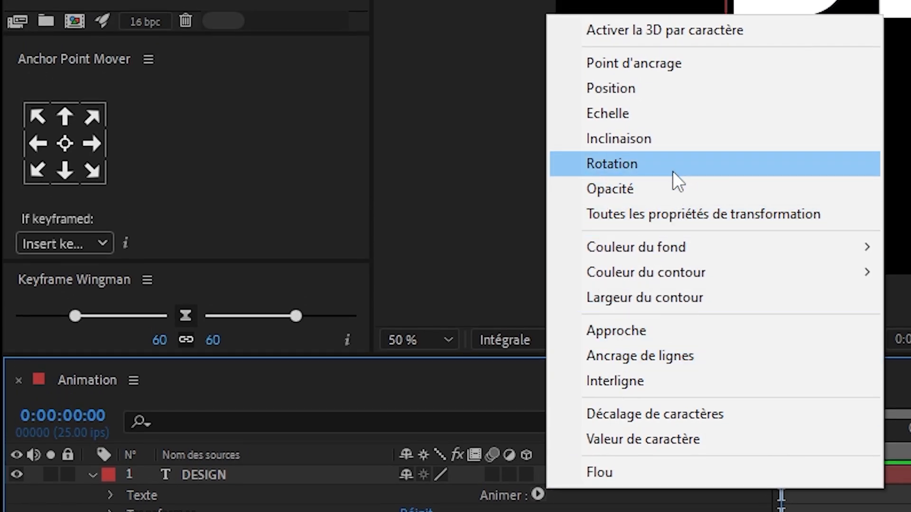
{"action": "left_click", "coordinate": [673, 170]}
{"action": "left_click", "coordinate": [537, 495]}
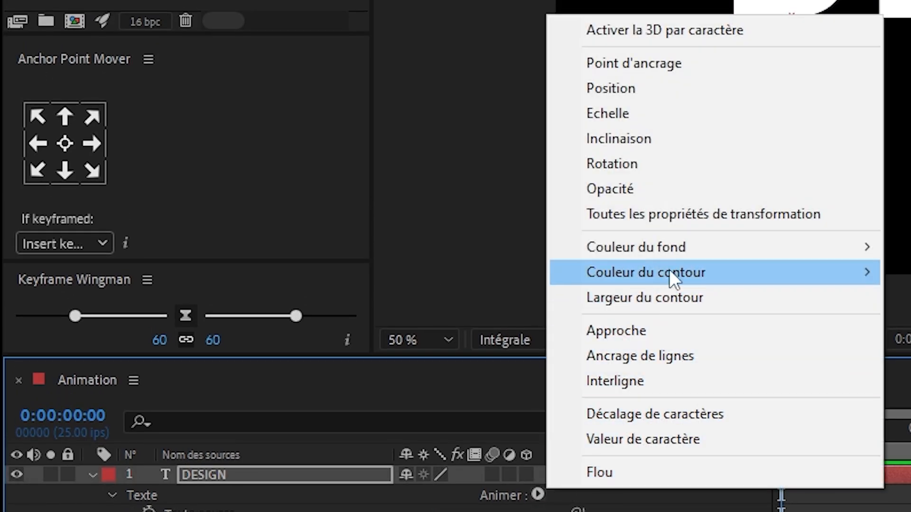
{"action": "left_click", "coordinate": [679, 198]}
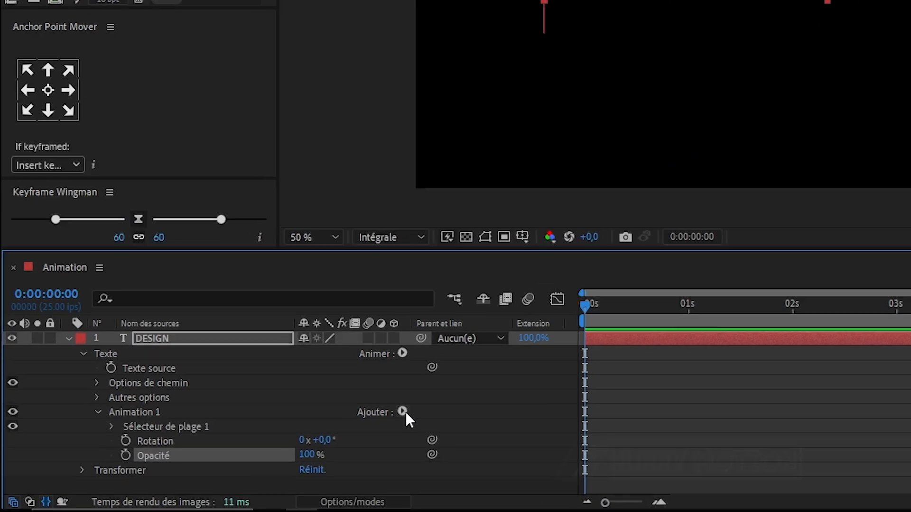
Enable per-character 3D on the DESIGN layer's text animator and briefly test its X rotation.
{"action": "left_click", "coordinate": [221, 458]}
{"action": "mouse_move", "coordinate": [272, 460]}
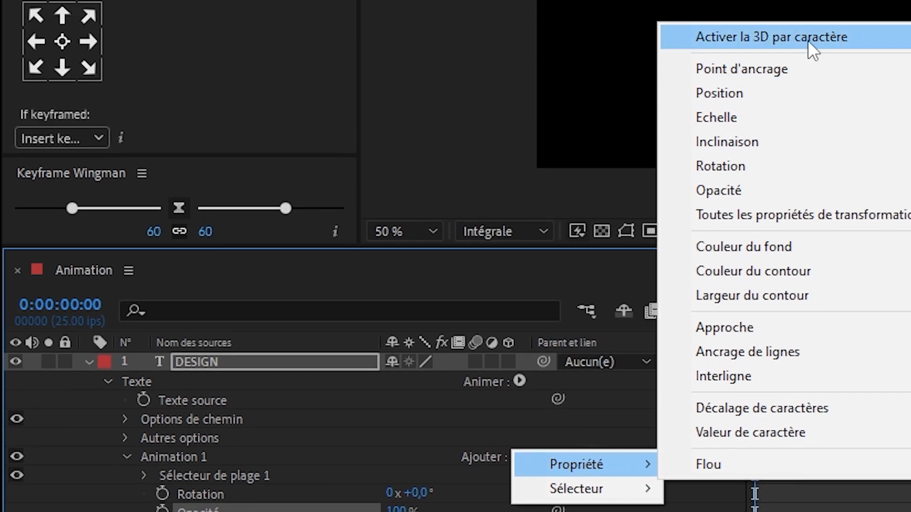
{"action": "left_click", "coordinate": [804, 37]}
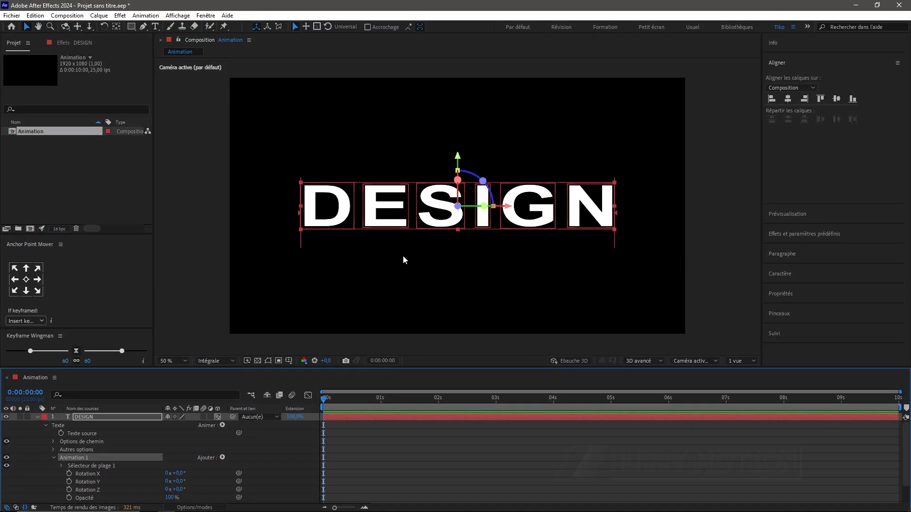
{"action": "left_click_drag", "start_coordinate": [176, 473], "coordinate": [198, 461]}
{"action": "key", "text": "ctrl+z"}
Set the vertical anchor point alignment of the text to -42% so each letter's pivot sits at its middle.
{"action": "key", "text": "period"}
{"action": "key", "text": "period"}
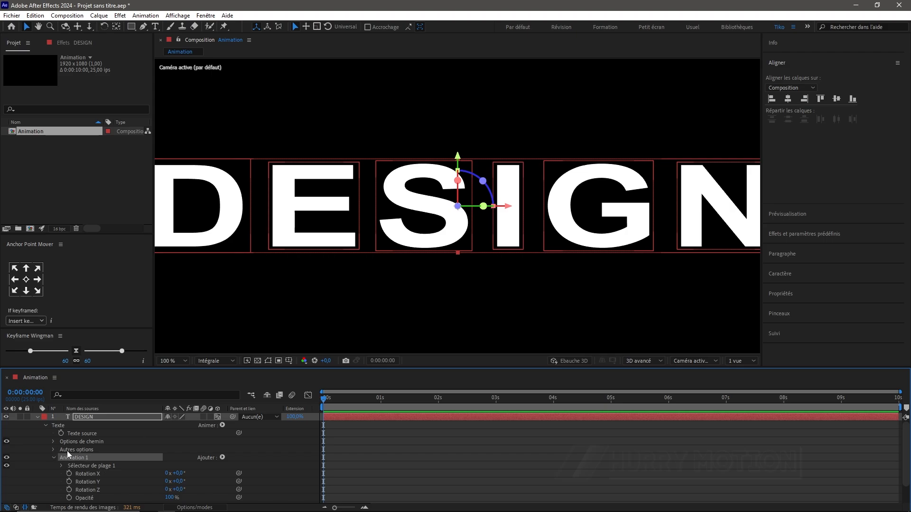
{"action": "left_click", "coordinate": [54, 449]}
{"action": "left_click_drag", "start_coordinate": [182, 465], "coordinate": [166, 468]}
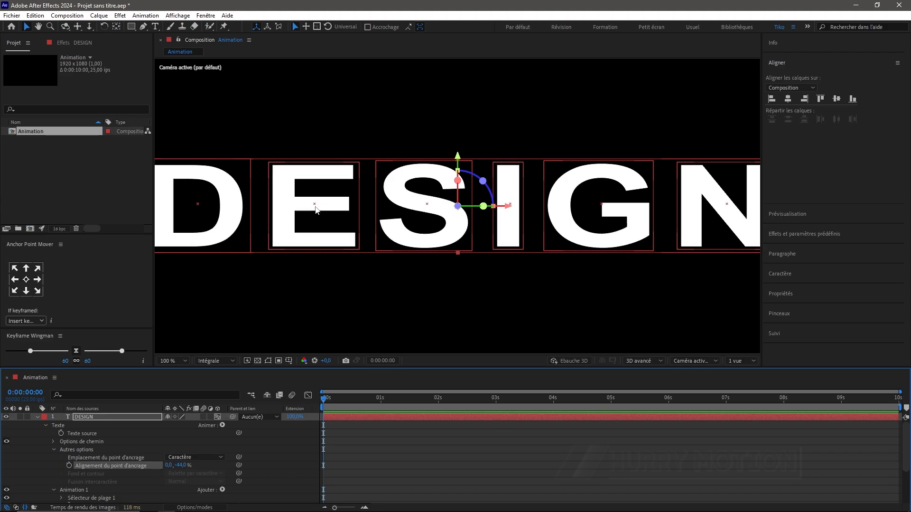
{"action": "left_click", "coordinate": [181, 466]}
{"action": "type", "text": "-42"}
{"action": "key", "text": "Return"}
Set the text animator's X rotation to 180° and its opacity to 2%.
{"action": "scroll", "coordinate": [138, 479], "scroll_direction": "down", "scroll_amount": 2}
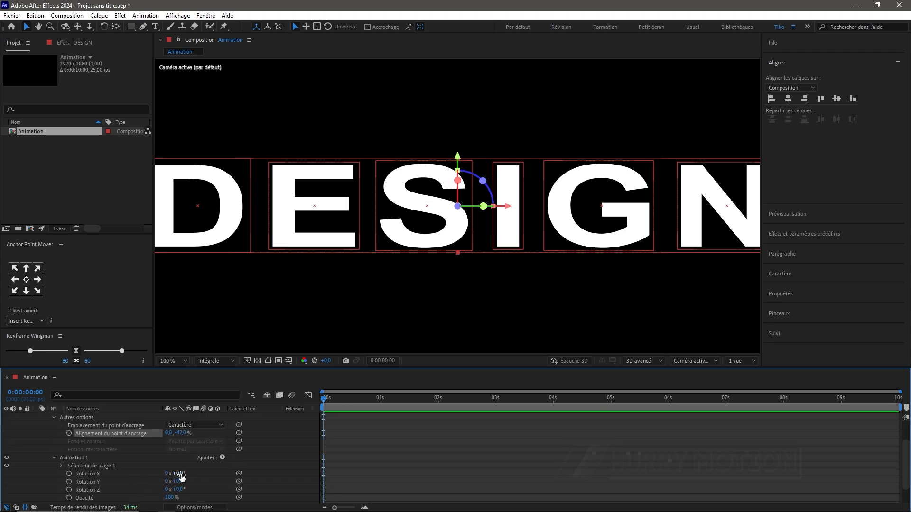
{"action": "mouse_move", "coordinate": [178, 473]}
{"action": "left_mouse_down"}
{"action": "mouse_move", "coordinate": [158, 478]}
{"action": "mouse_move", "coordinate": [195, 470]}
{"action": "left_mouse_up"}
{"action": "scroll", "coordinate": [289, 300], "scroll_direction": "down", "scroll_amount": 1}
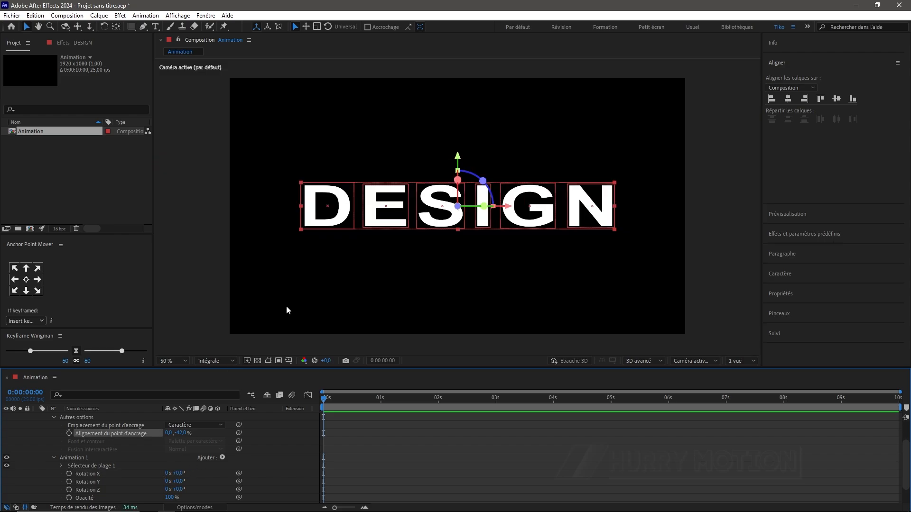
{"action": "left_click", "coordinate": [54, 417]}
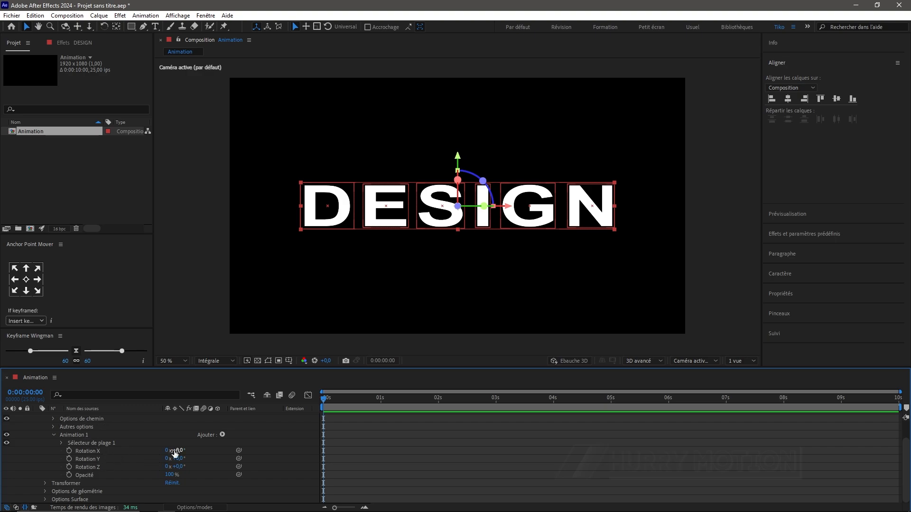
{"action": "left_click", "coordinate": [175, 451]}
{"action": "type", "text": "180"}
{"action": "key", "text": "Return"}
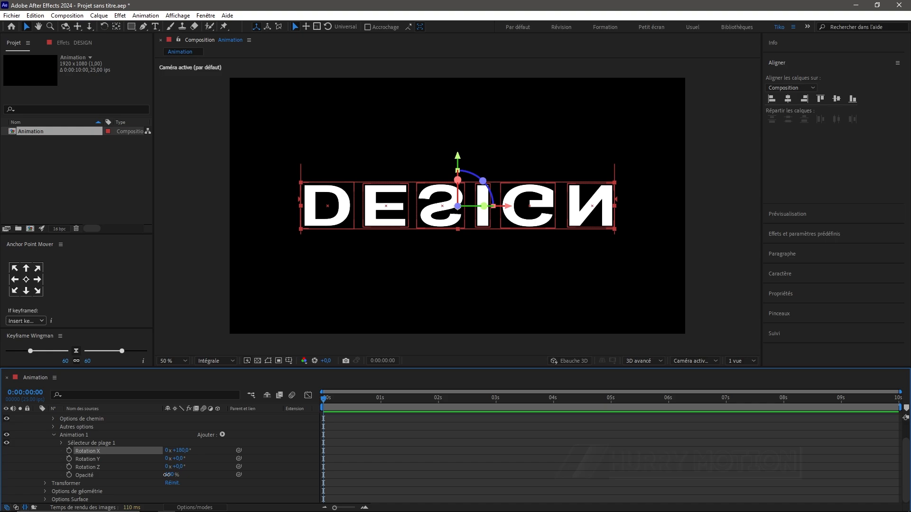
{"action": "left_click_drag", "start_coordinate": [169, 474], "coordinate": [88, 473]}
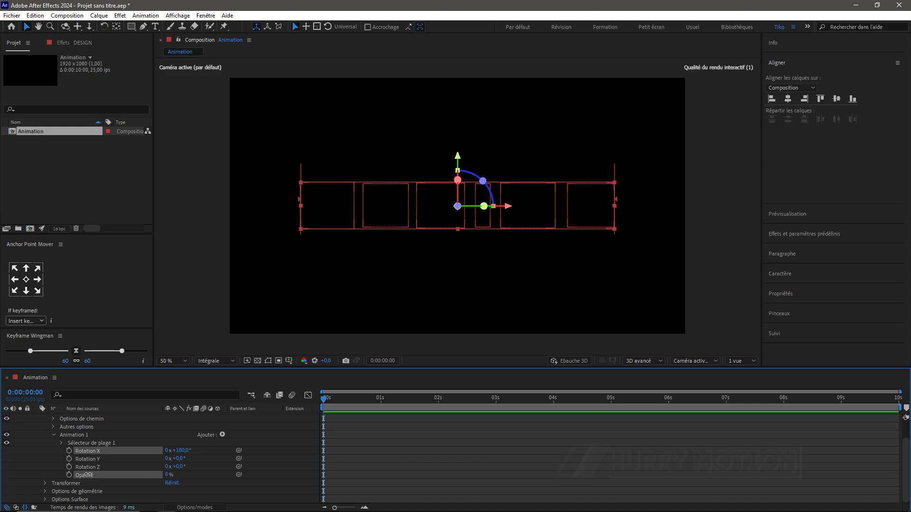
Keyframe the range selector's offset (Décalage) at -100% at the start of the timeline.
{"action": "left_click", "coordinate": [53, 435]}
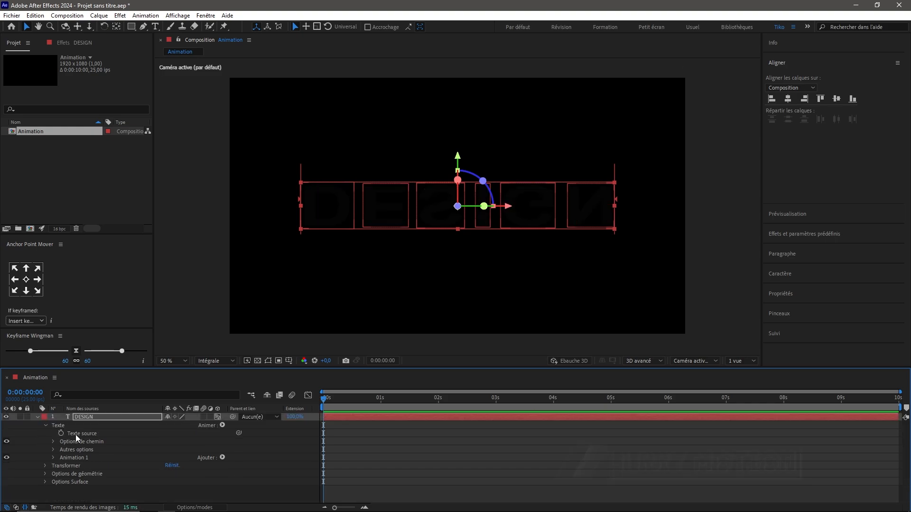
{"action": "left_click", "coordinate": [54, 457]}
{"action": "left_click", "coordinate": [62, 465]}
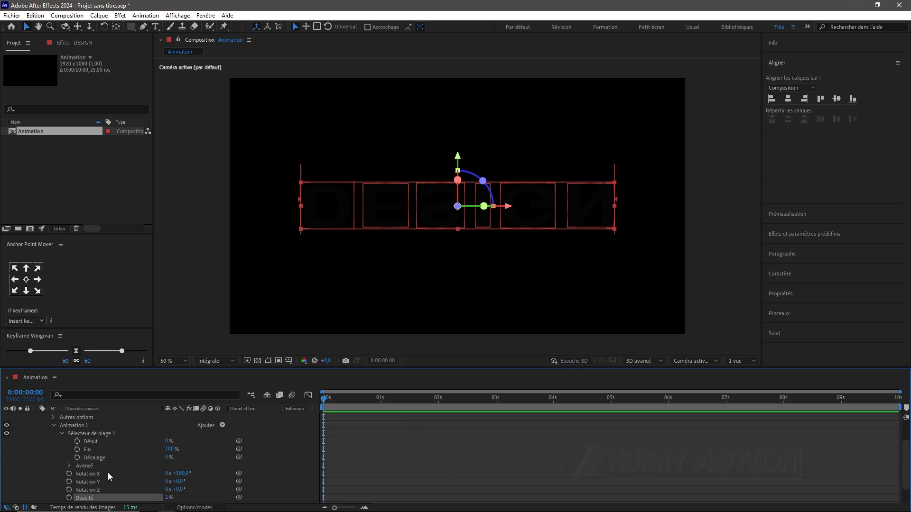
{"action": "left_click", "coordinate": [78, 458]}
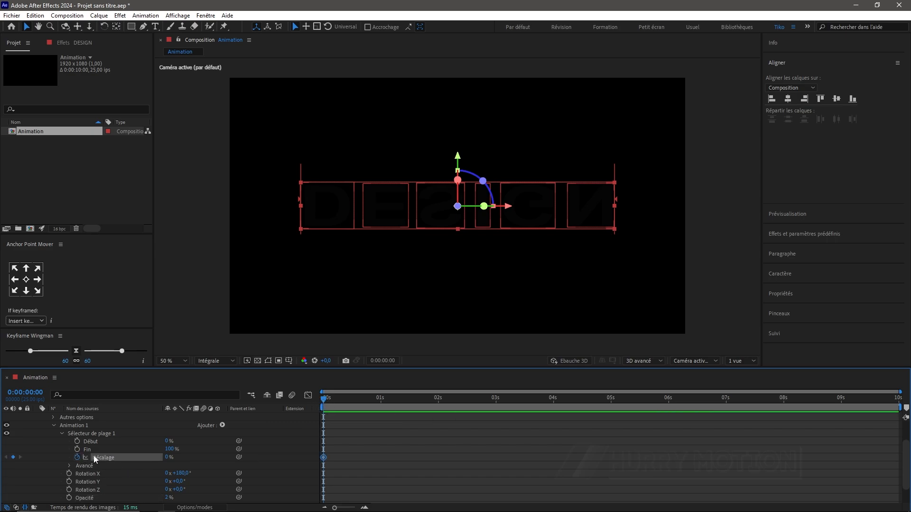
{"action": "left_click", "coordinate": [166, 457]}
{"action": "left_click", "coordinate": [198, 463]}
Add a second range selector offset keyframe of 100% at 2 seconds.
{"action": "left_click_drag", "start_coordinate": [326, 400], "coordinate": [440, 420]}
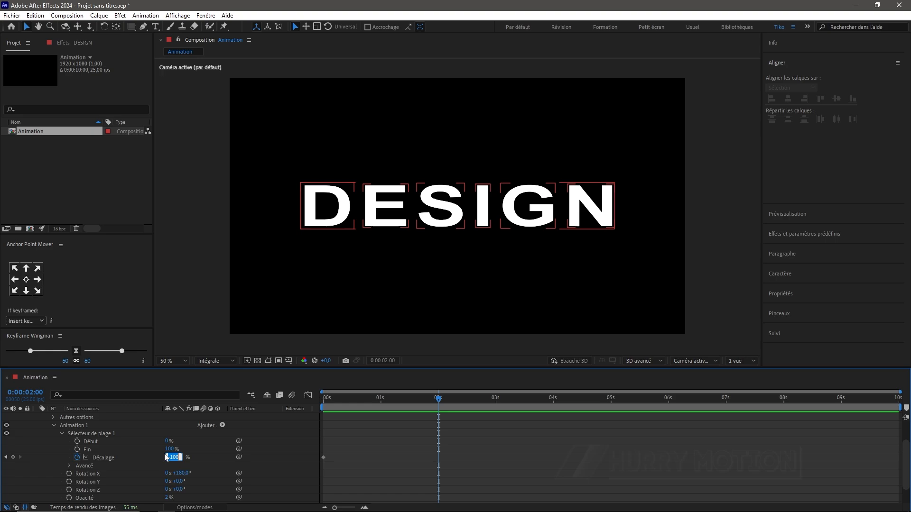
{"action": "type", "text": "100"}
{"action": "key", "text": "Return"}
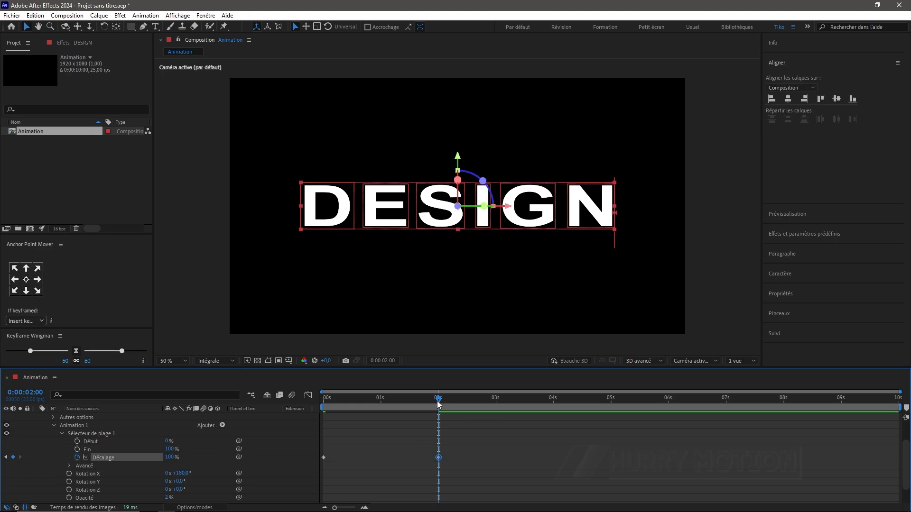
Preview the letter animation from the beginning until it passes the last keyframe.
{"action": "left_click_drag", "start_coordinate": [437, 403], "coordinate": [298, 408]}
{"action": "key", "text": "space"}
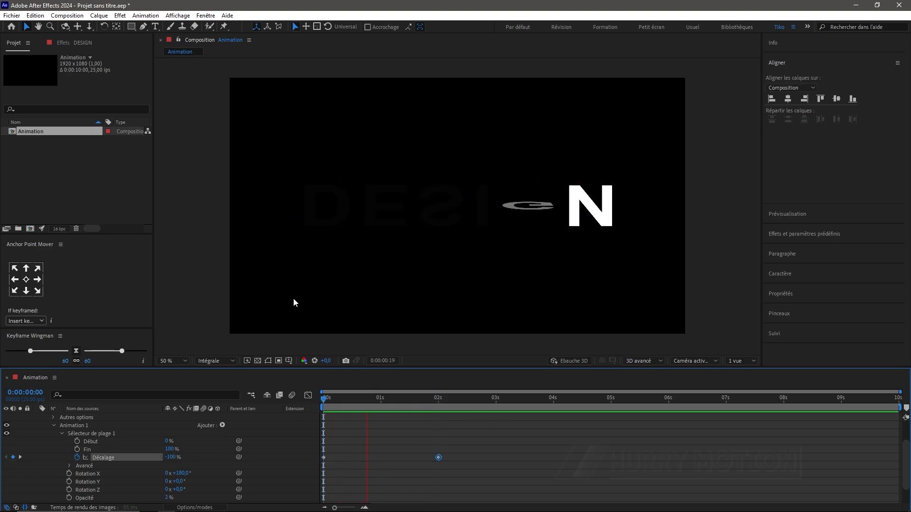
{"action": "key", "text": "space"}
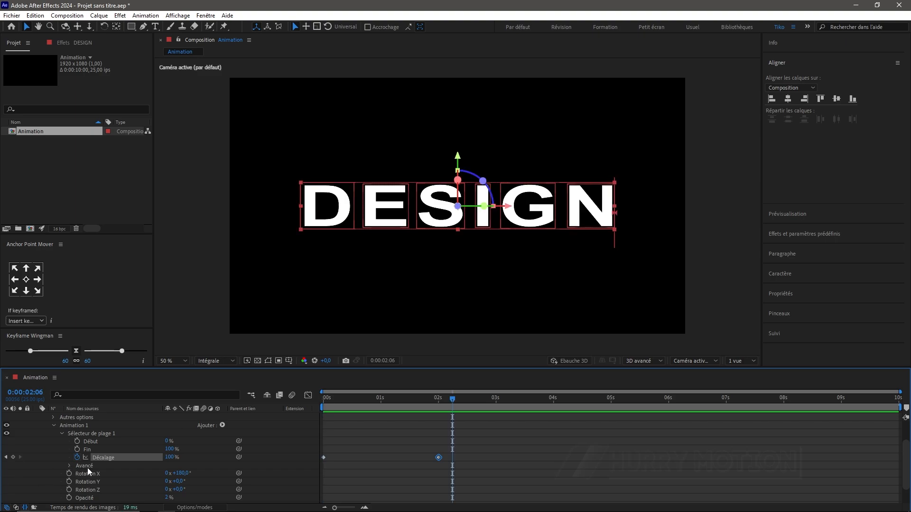
In the range selector's advanced settings, set the shape to Dégradé du haut and Lisser vers le bas to 50%.
{"action": "left_click", "coordinate": [67, 465]}
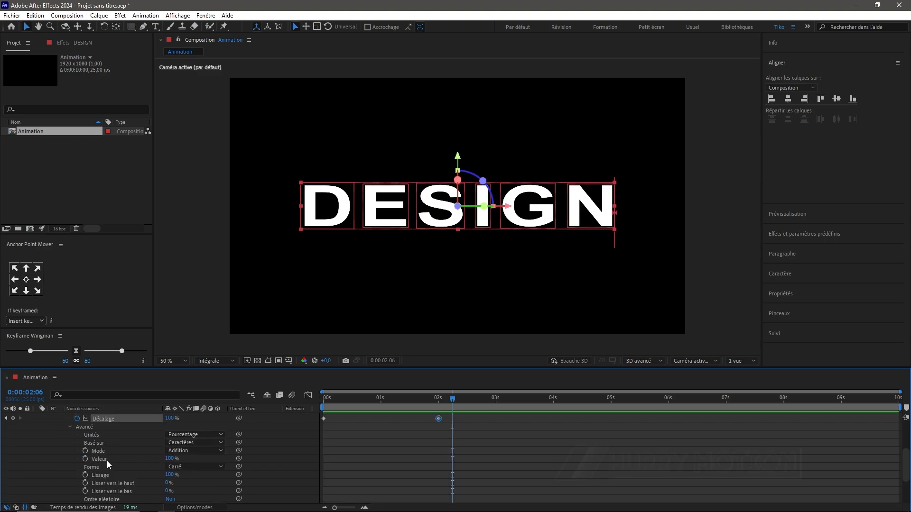
{"action": "left_click", "coordinate": [179, 467]}
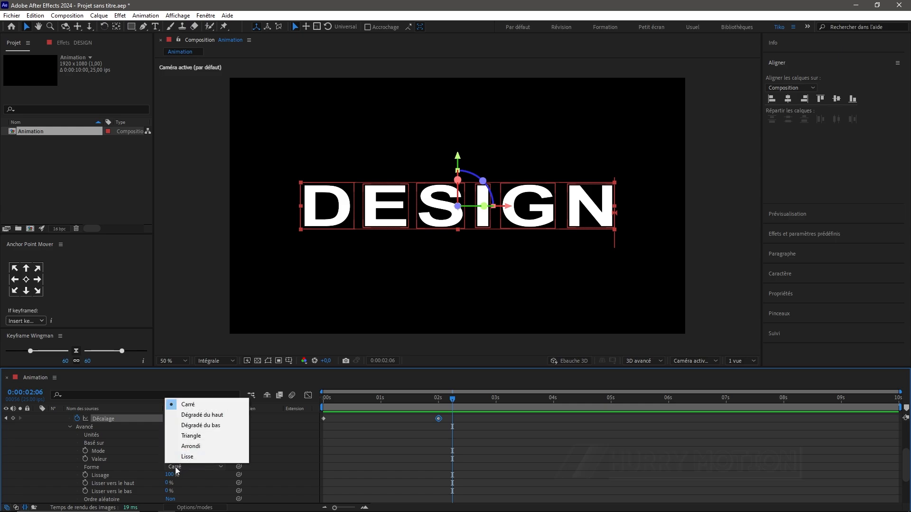
{"action": "left_click", "coordinate": [205, 415]}
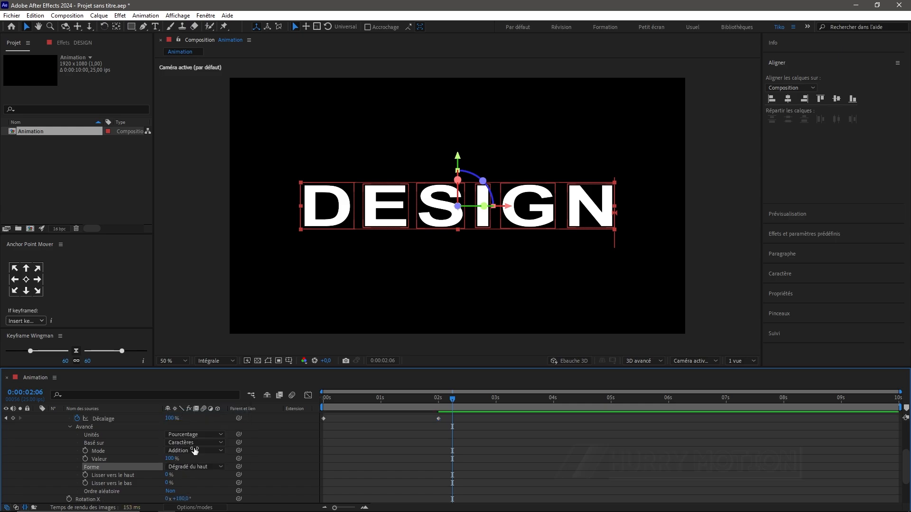
{"action": "left_click", "coordinate": [169, 483]}
{"action": "type", "text": "50"}
{"action": "key", "text": "Return"}
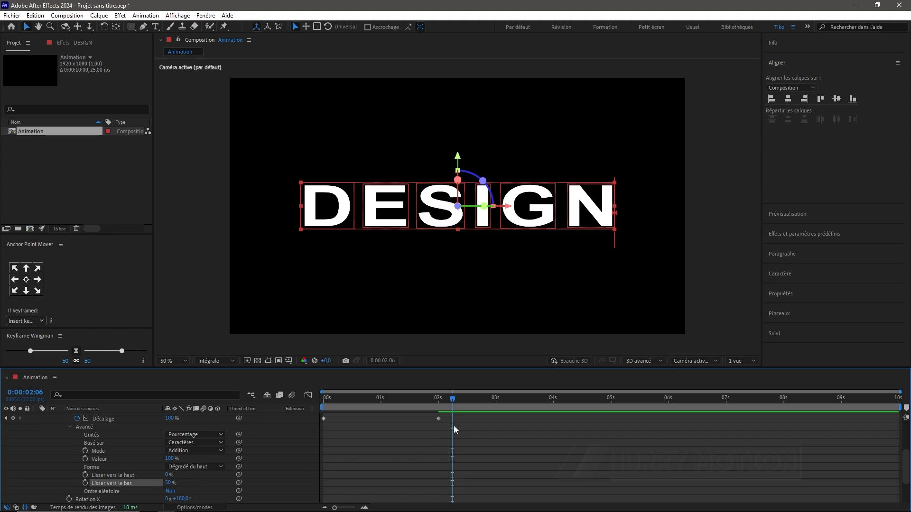
Play the eased letter animation from the start of the timeline.
{"action": "left_click_drag", "start_coordinate": [452, 403], "coordinate": [310, 414]}
{"action": "key", "text": "space"}
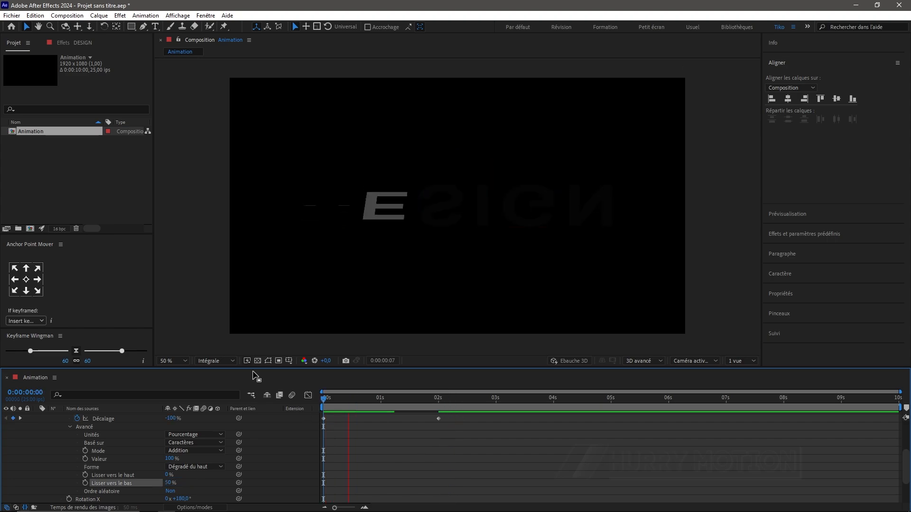
Stop the preview, collapse the DESIGN layer's properties and move the playhead back to 0:00:01:16.
{"action": "key", "text": "space"}
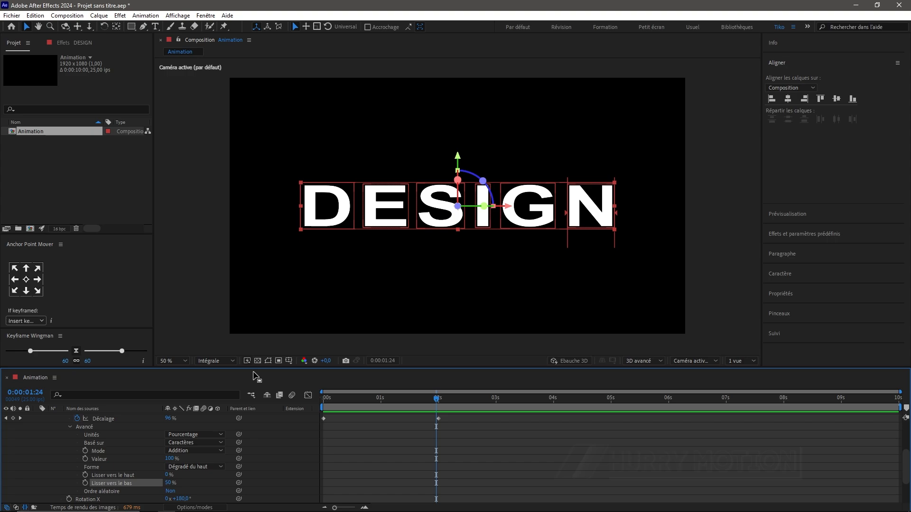
{"action": "scroll", "coordinate": [64, 434], "scroll_direction": "up", "scroll_amount": 5}
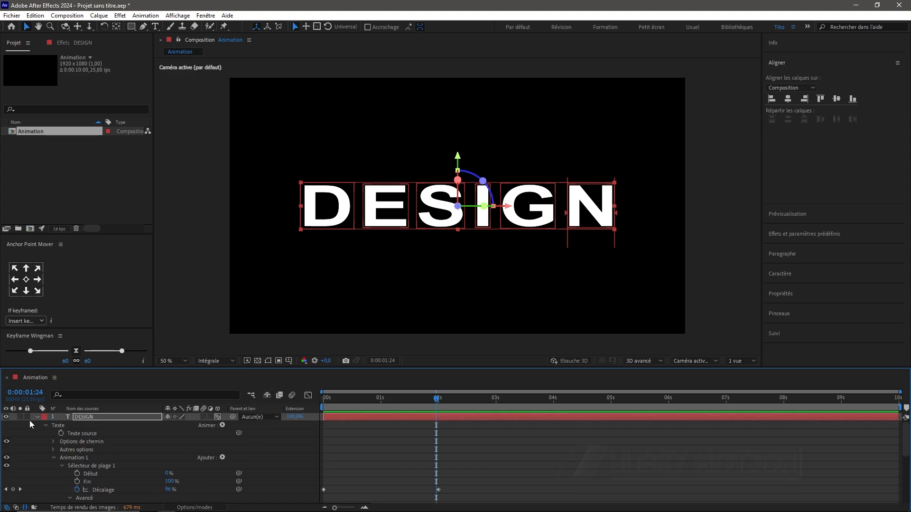
{"action": "left_click", "coordinate": [37, 416]}
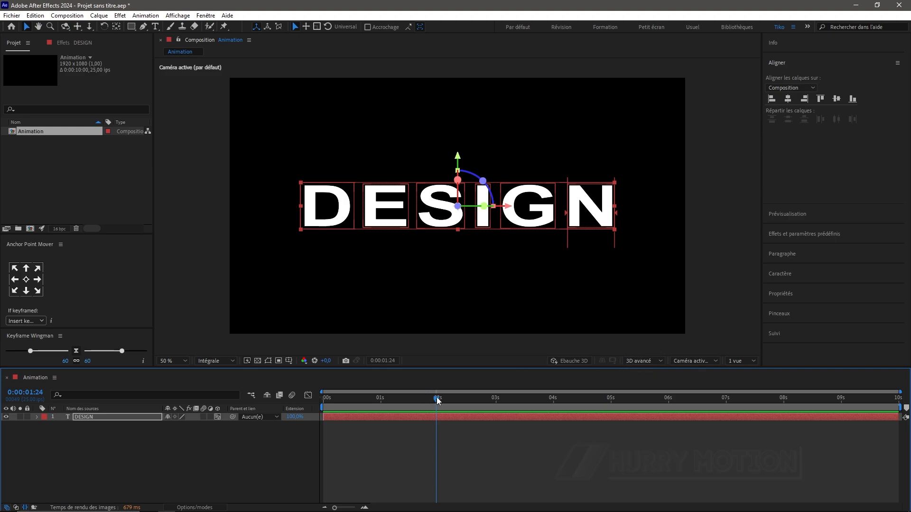
{"action": "left_click_drag", "start_coordinate": [435, 403], "coordinate": [417, 400]}
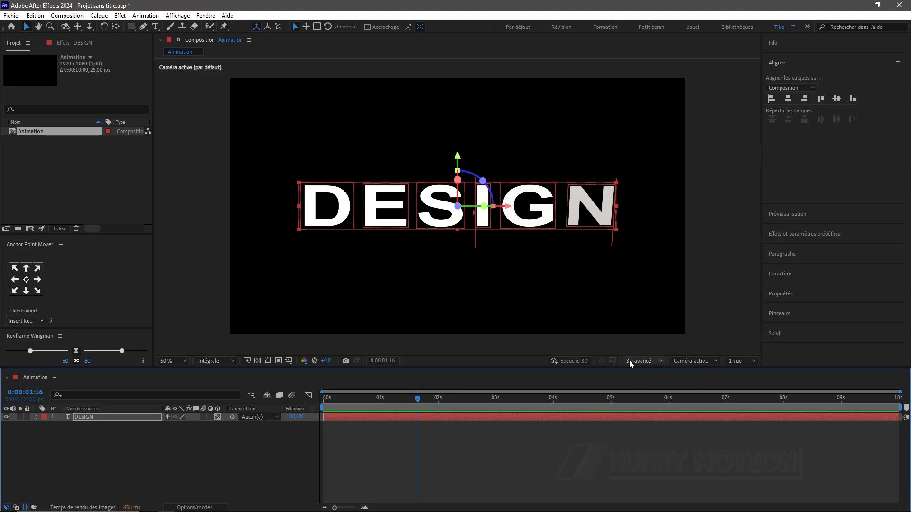
In the composition settings, choose 3D avancé as the 3D rendering system and apply it.
{"action": "key", "text": "ctrl+k"}
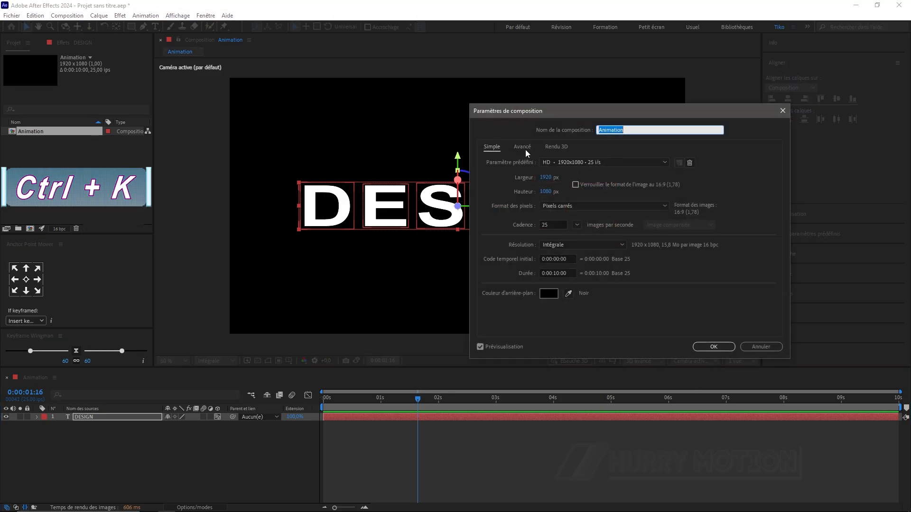
{"action": "left_click", "coordinate": [554, 147]}
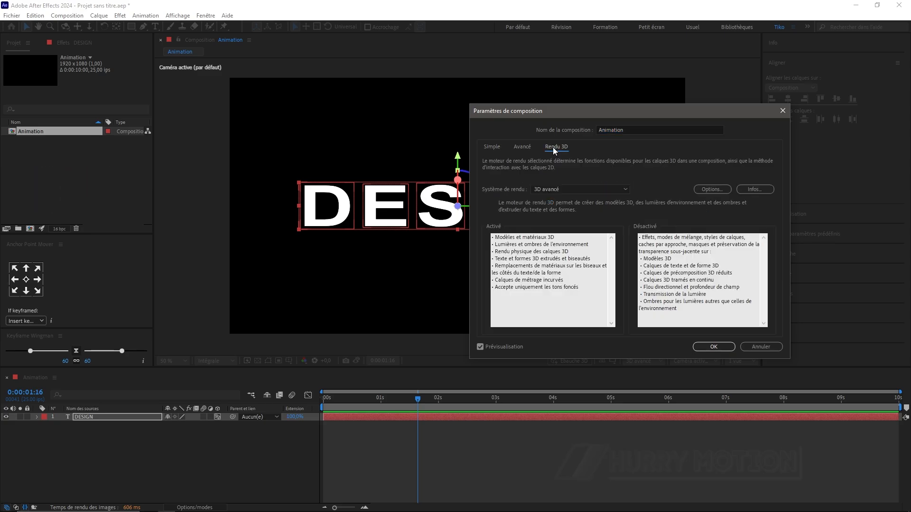
{"action": "left_click", "coordinate": [548, 189]}
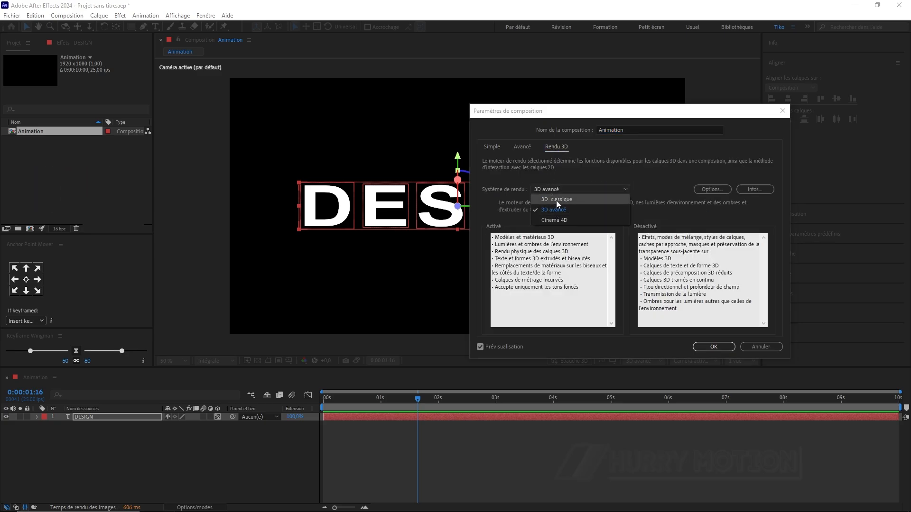
{"action": "left_click", "coordinate": [554, 209]}
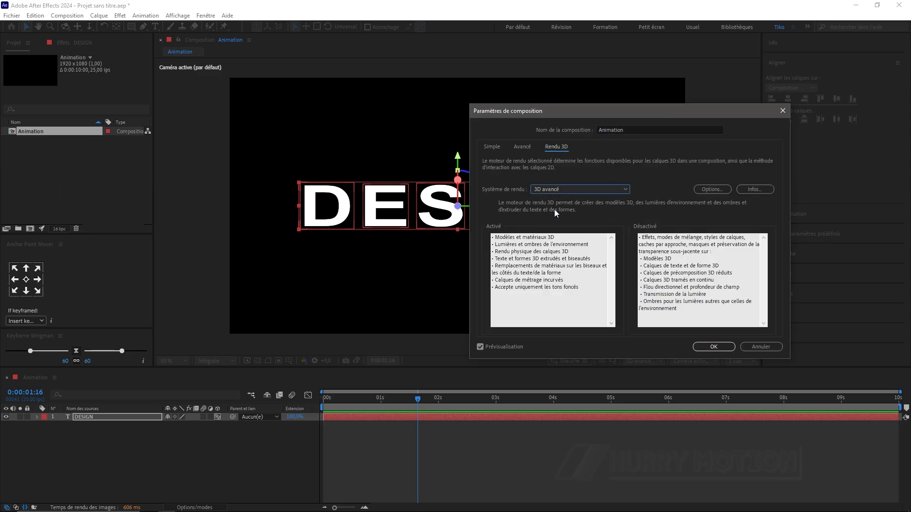
{"action": "left_click", "coordinate": [713, 347]}
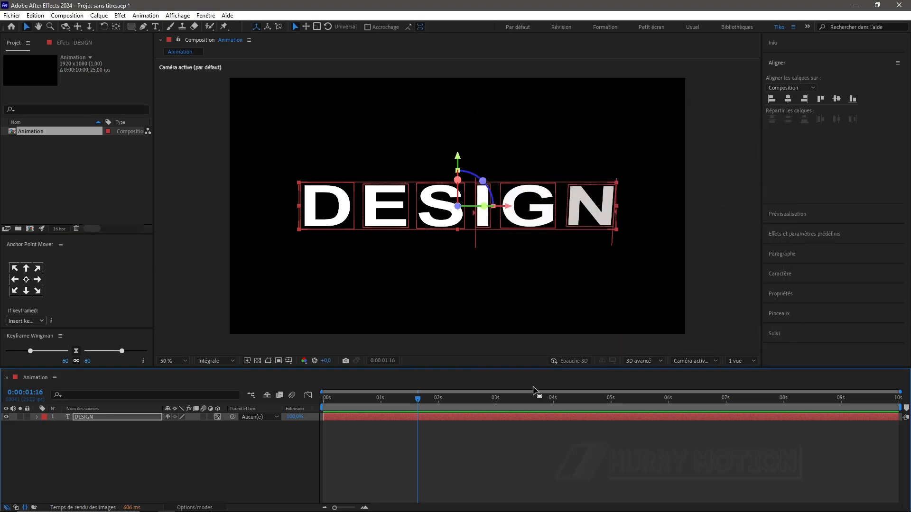
Set the extrusion depth to 120 in the DESIGN layer's geometry options.
{"action": "left_click", "coordinate": [37, 417]}
{"action": "left_click", "coordinate": [45, 426]}
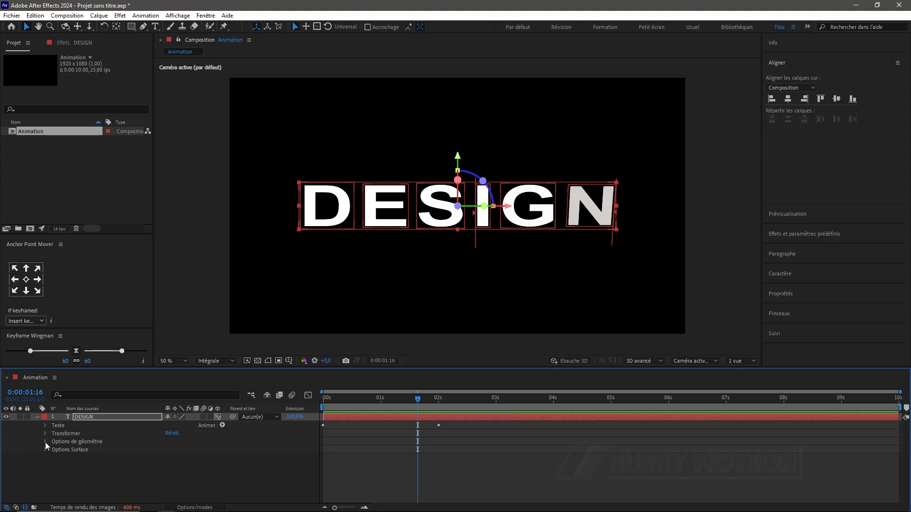
{"action": "left_click", "coordinate": [46, 442]}
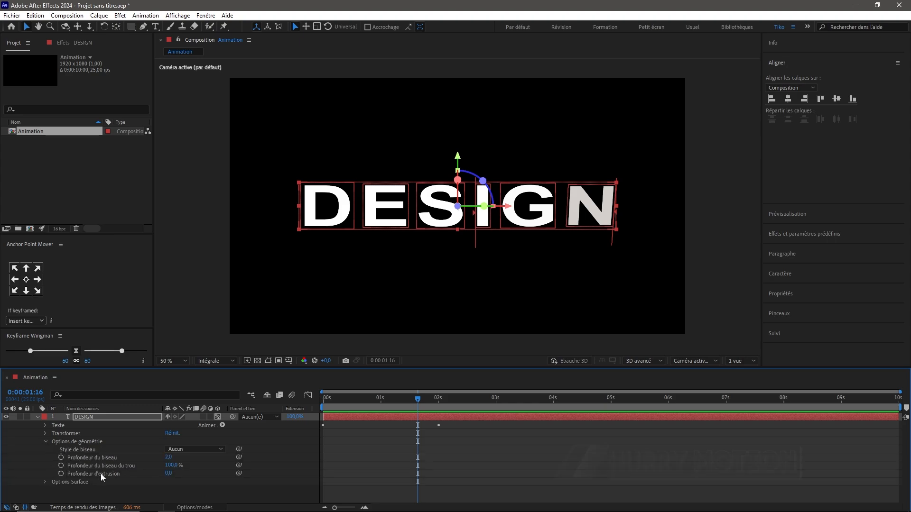
{"action": "left_click", "coordinate": [169, 473]}
{"action": "type", "text": "120"}
{"action": "key", "text": "Return"}
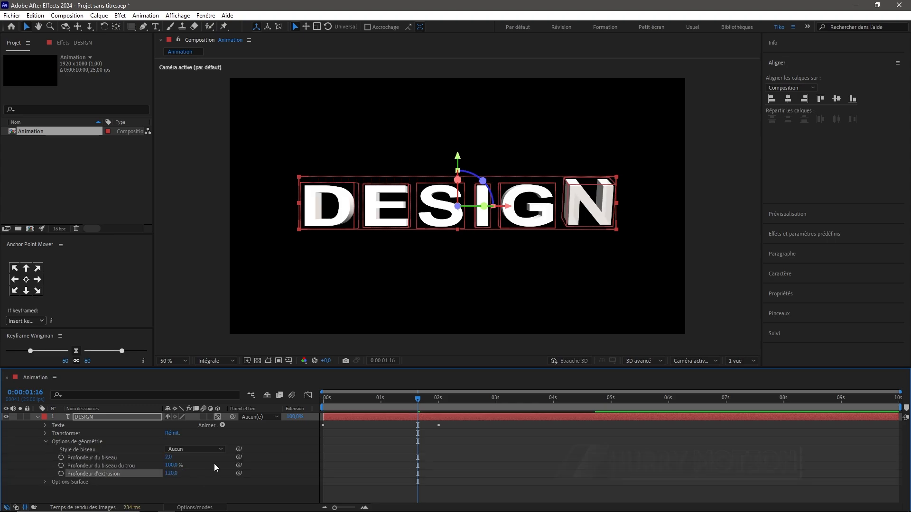
At 0:00:01:12, set the DESIGN text's bevel depth to 6 and its bevel style to Convexe.
{"action": "left_click_drag", "start_coordinate": [417, 401], "coordinate": [408, 400]}
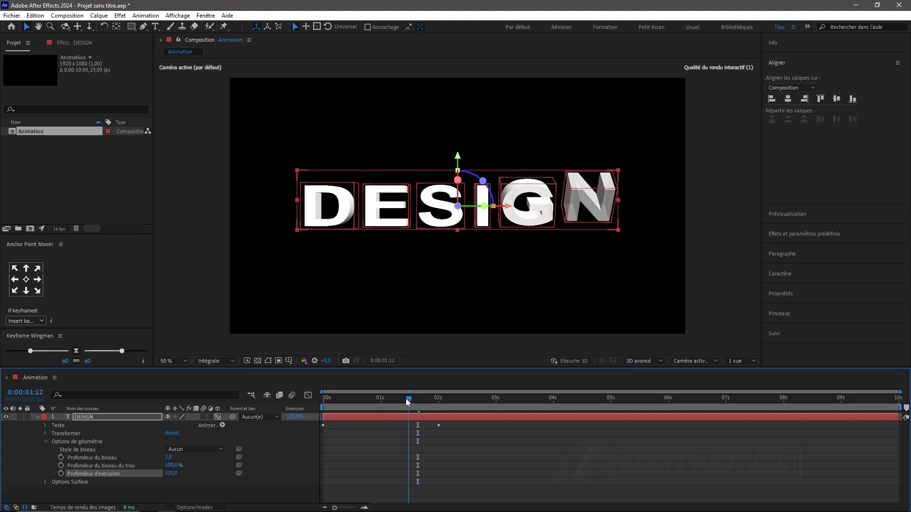
{"action": "key", "text": "period"}
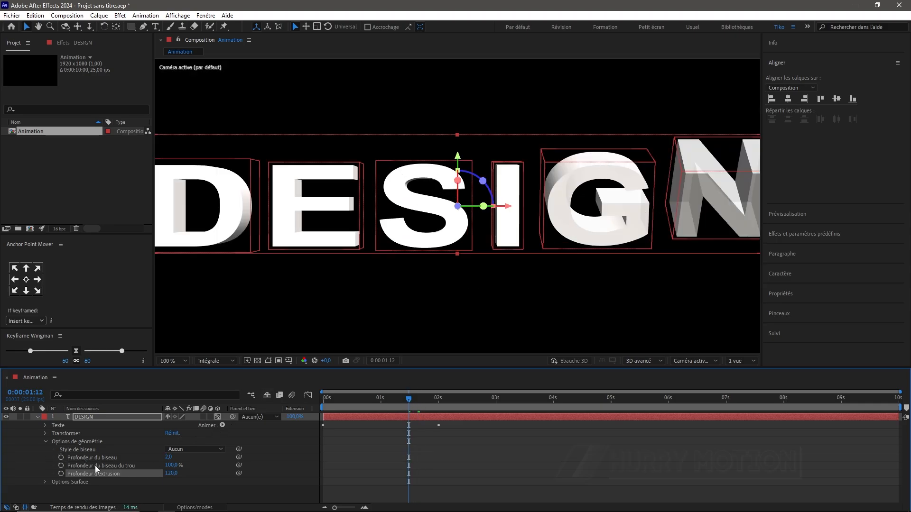
{"action": "type", "text": "6"}
{"action": "left_click", "coordinate": [209, 449]}
{"action": "left_click", "coordinate": [213, 488]}
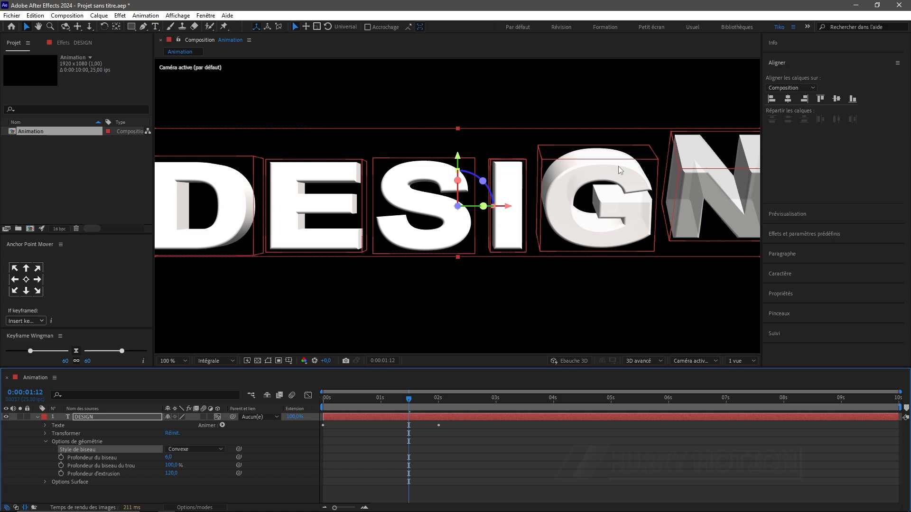
Preview the bevelled letters up to 2 seconds, inspect them up close and collapse the DESIGN layer's properties.
{"action": "key", "text": "space"}
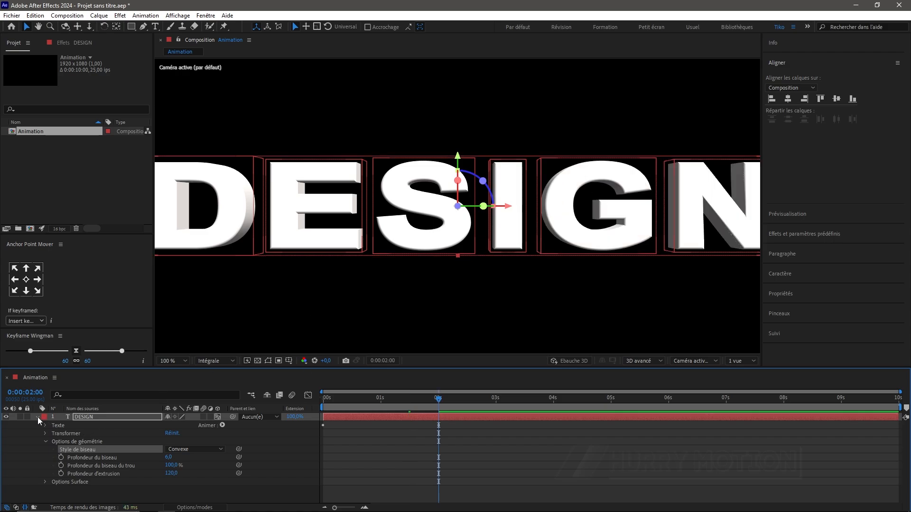
{"action": "left_click", "coordinate": [45, 441]}
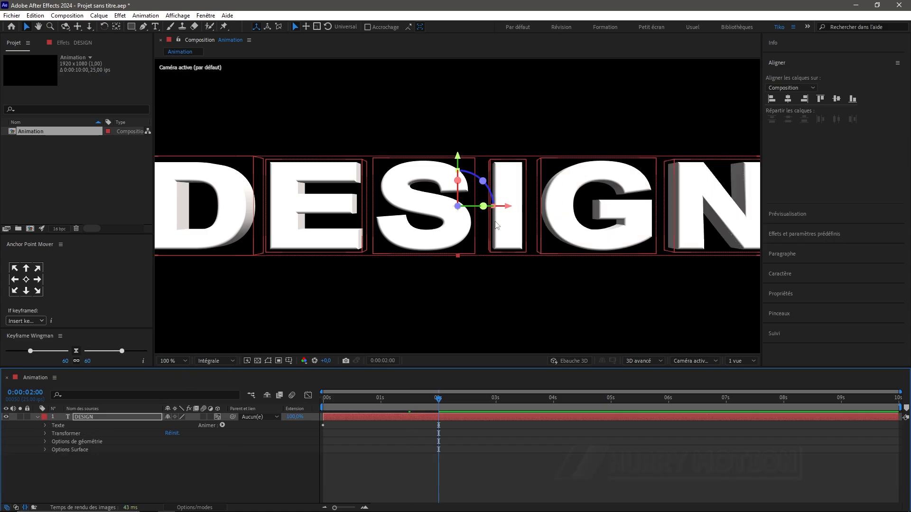
{"action": "key", "text": "comma"}
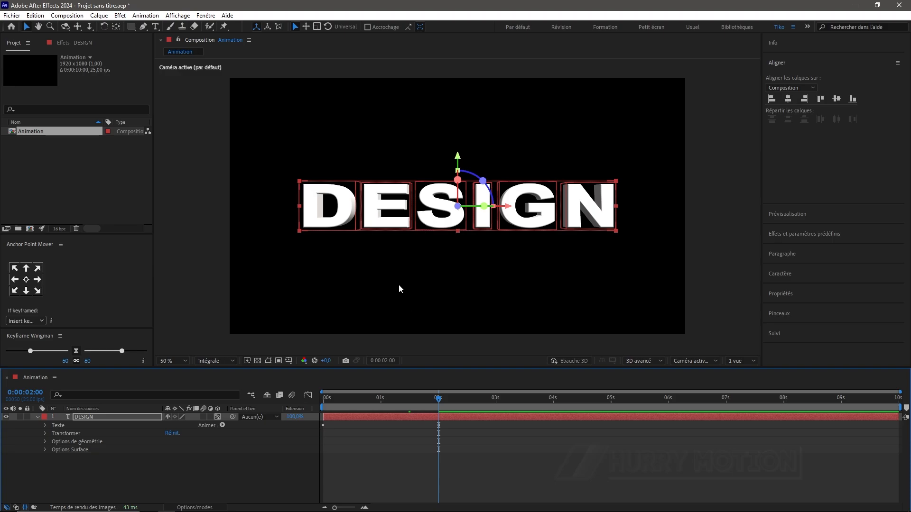
{"action": "key", "text": "period"}
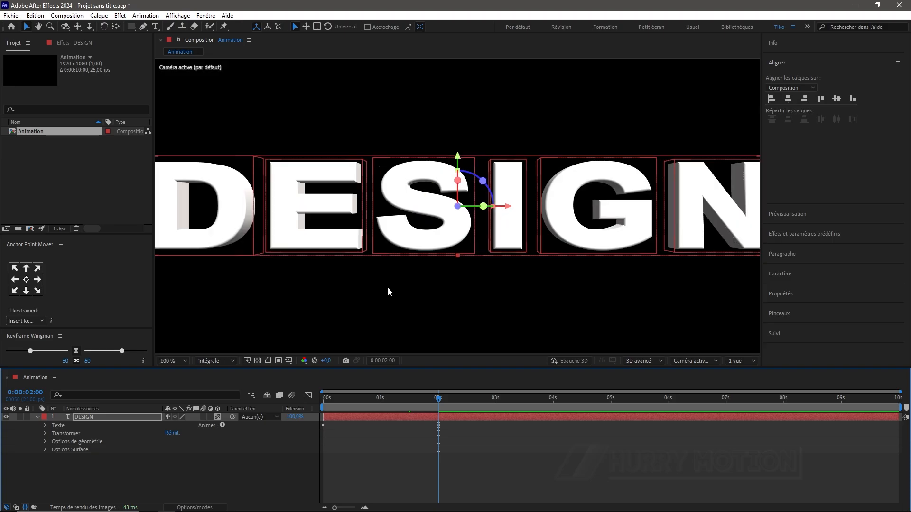
{"action": "left_click", "coordinate": [37, 417]}
Select the whole DESIGN text with the Type tool and add a front colour opacity animator to it.
{"action": "left_click", "coordinate": [155, 27]}
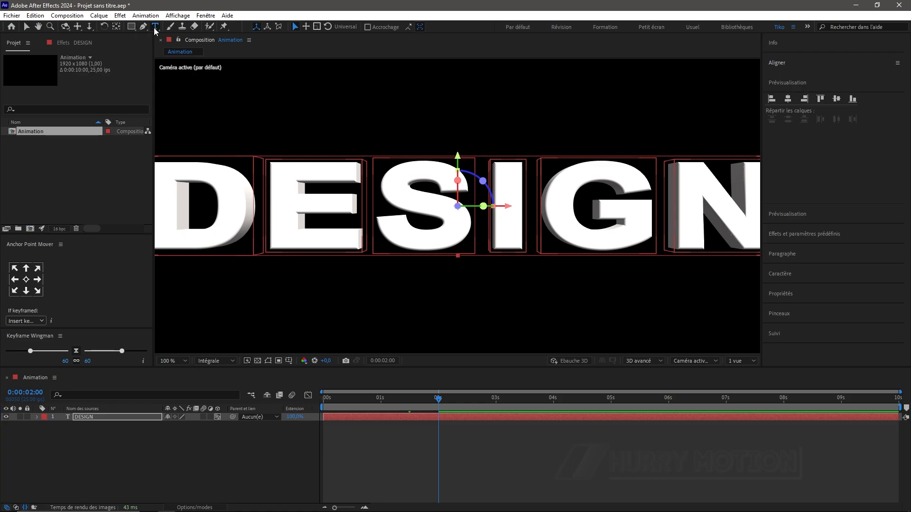
{"action": "double_click", "coordinate": [334, 175]}
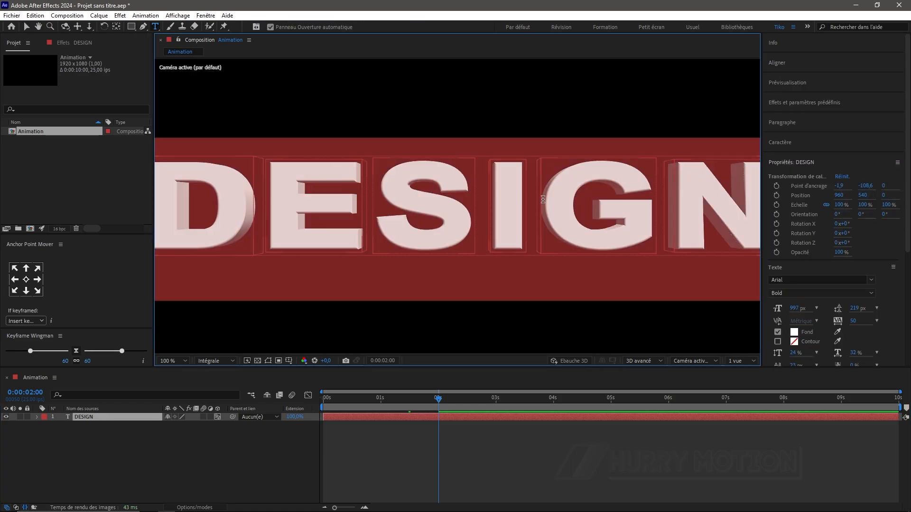
{"action": "scroll", "coordinate": [470, 204], "scroll_direction": "down", "scroll_amount": 2}
{"action": "right_click", "coordinate": [470, 203]}
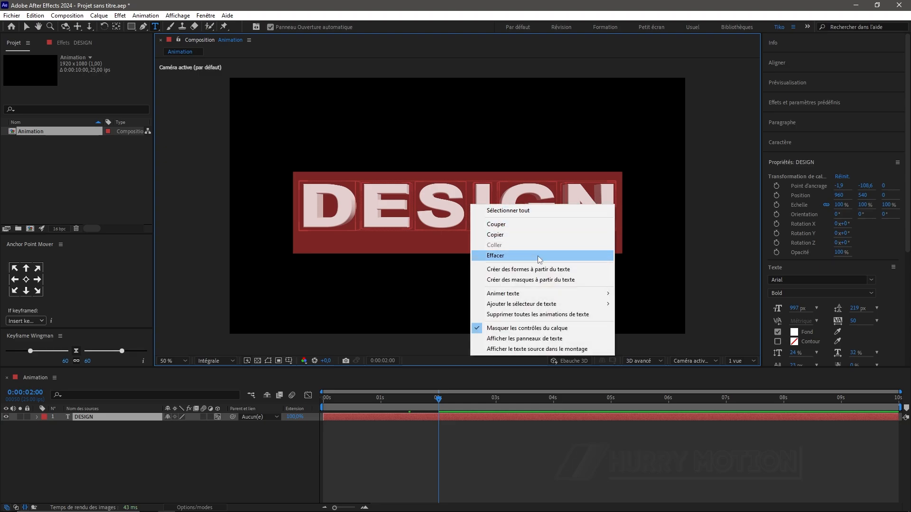
{"action": "mouse_move", "coordinate": [506, 298]}
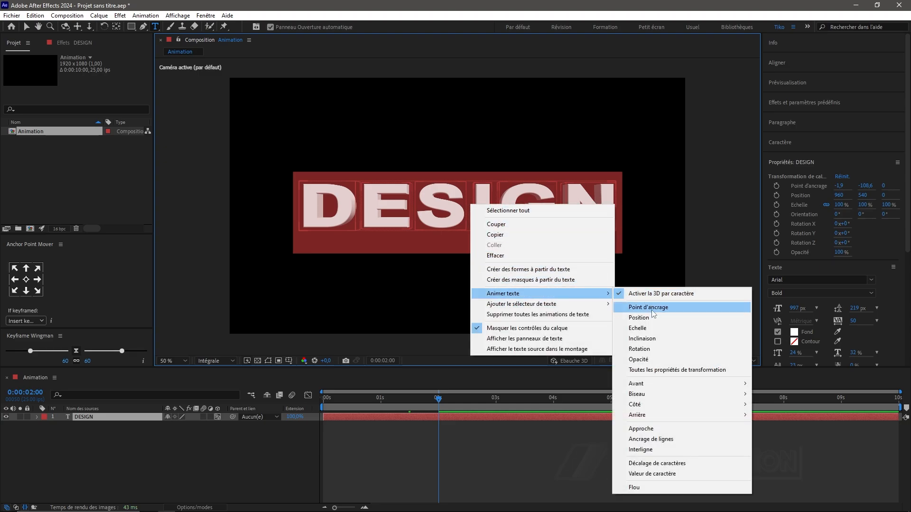
{"action": "mouse_move", "coordinate": [643, 385]}
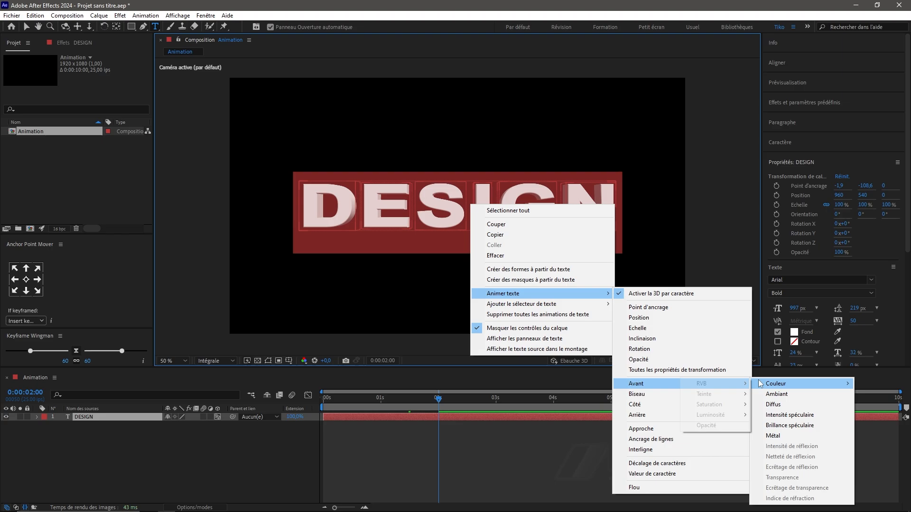
{"action": "mouse_move", "coordinate": [774, 383]}
{"action": "left_click", "coordinate": [705, 425]}
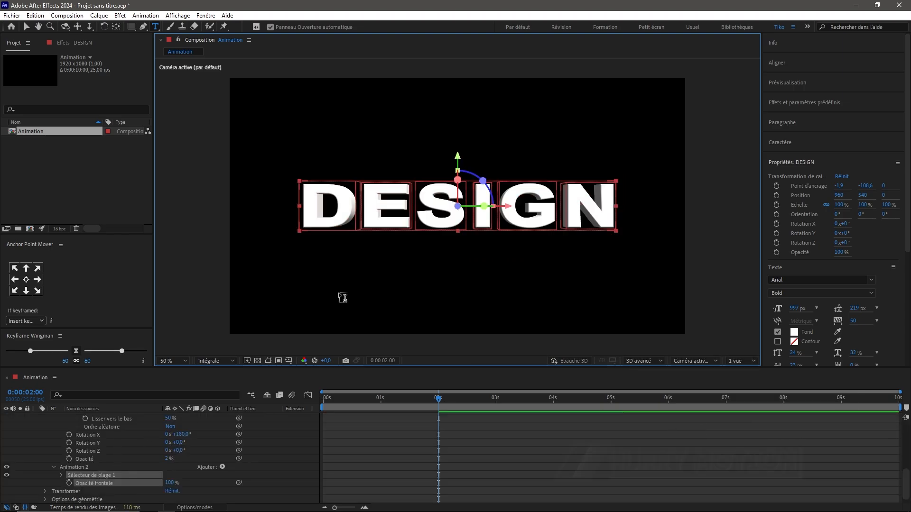
Reselect the DESIGN text and add a back colour opacity animator to it.
{"action": "double_click", "coordinate": [315, 211]}
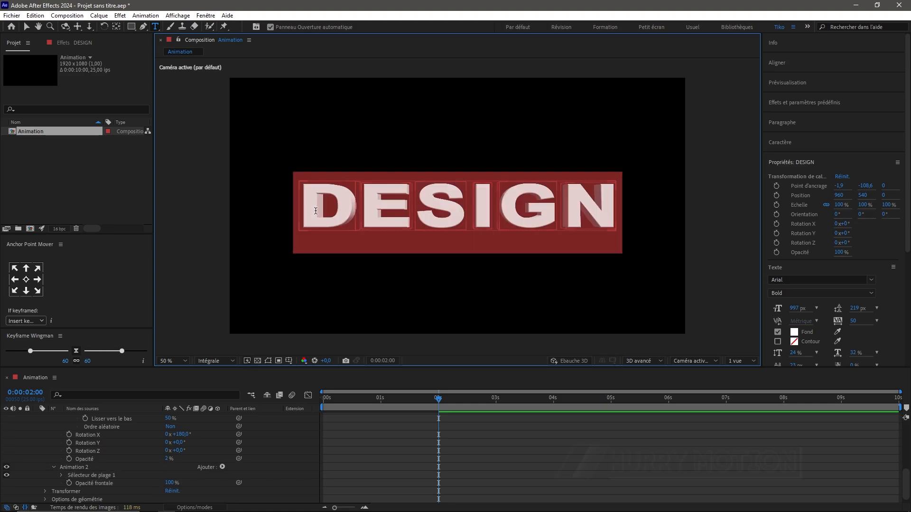
{"action": "right_click", "coordinate": [315, 210]}
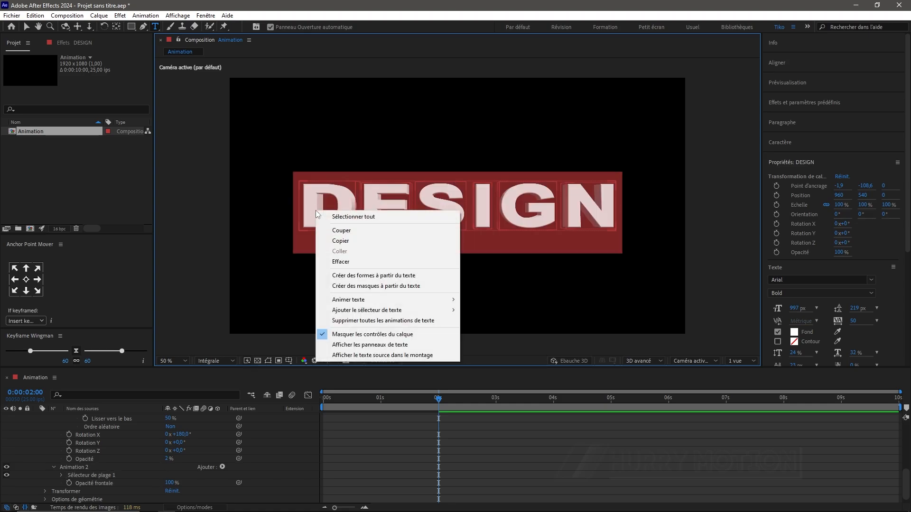
{"action": "mouse_move", "coordinate": [446, 299]}
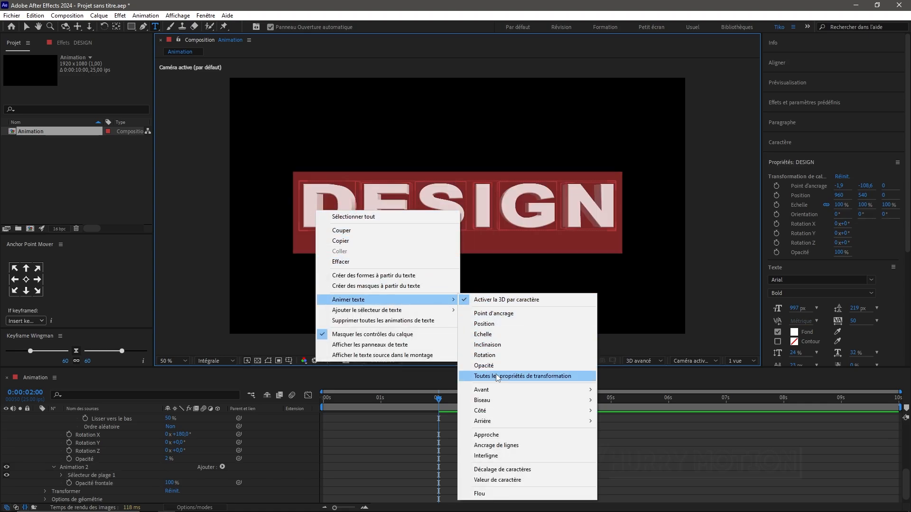
{"action": "mouse_move", "coordinate": [487, 425]}
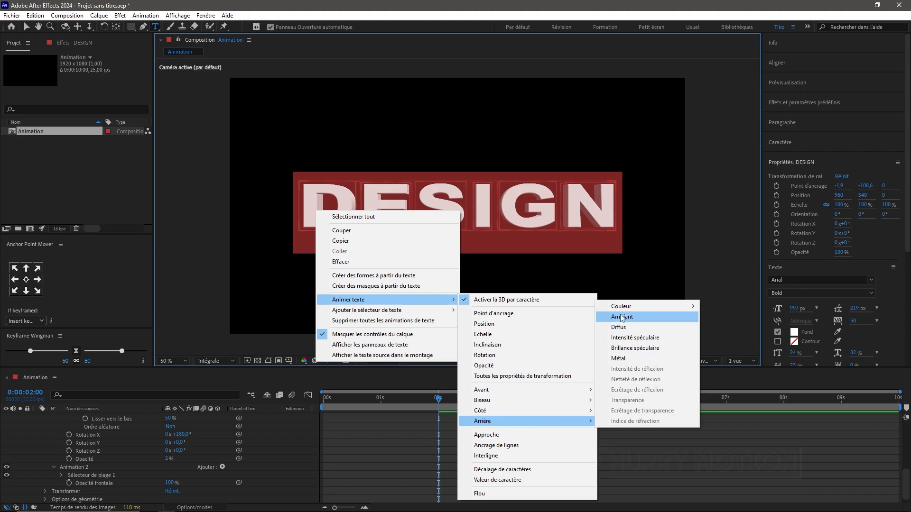
{"action": "mouse_move", "coordinate": [619, 310]}
{"action": "left_click", "coordinate": [721, 349]}
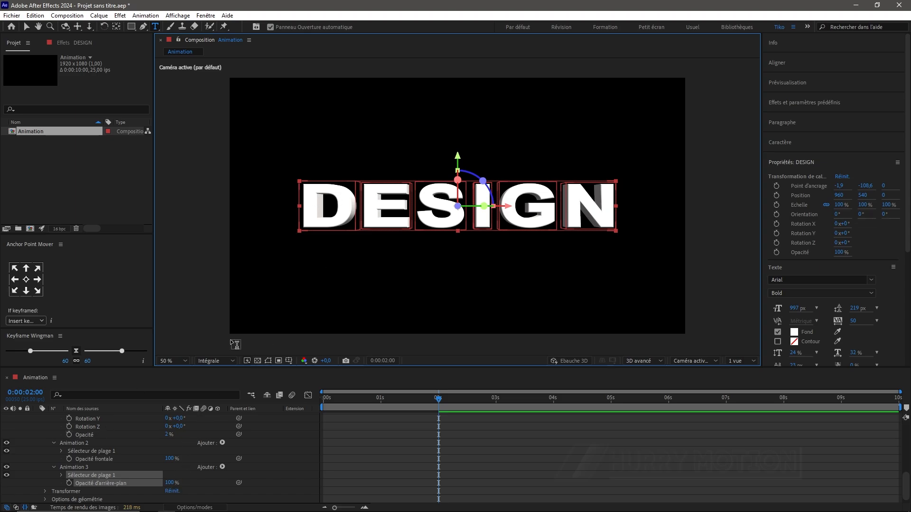
Set Opacité frontale in Animation 2 and Opacité d'arrière-plan in Animation 3 to 30% each.
{"action": "left_click", "coordinate": [170, 459]}
{"action": "type", "text": "30"}
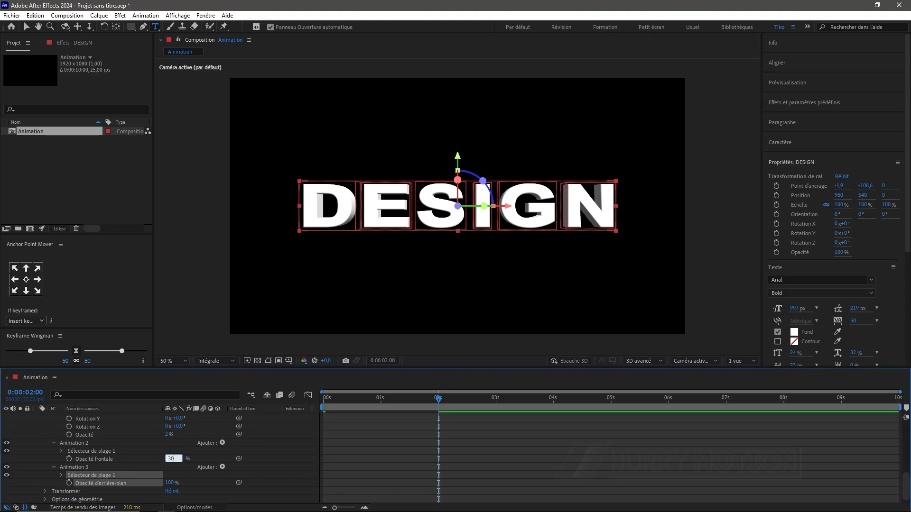
{"action": "left_click", "coordinate": [175, 482]}
{"action": "type", "text": "30"}
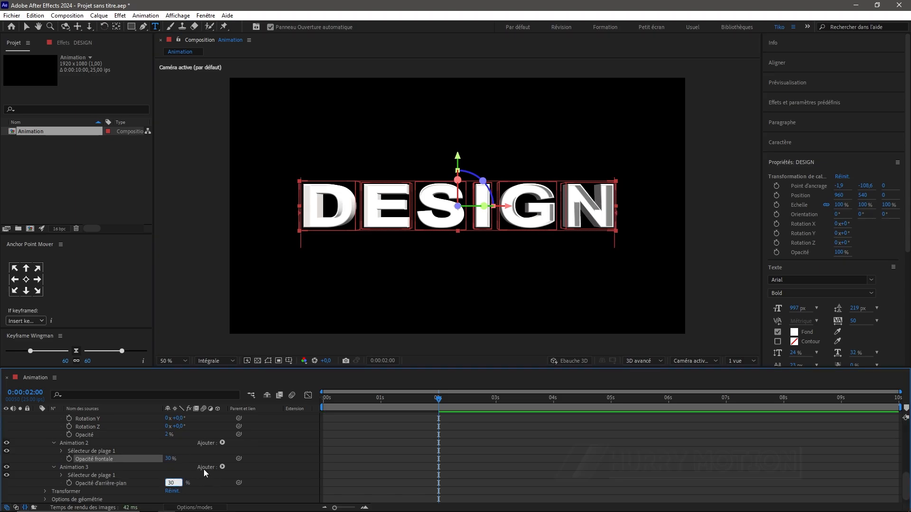
{"action": "left_click", "coordinate": [269, 457]}
Inspect the translucent letter faces up close at 0:00:01:08, switch to the Selection tool and collapse the layer's text properties.
{"action": "left_click_drag", "start_coordinate": [438, 399], "coordinate": [397, 399]}
{"action": "key", "text": "period"}
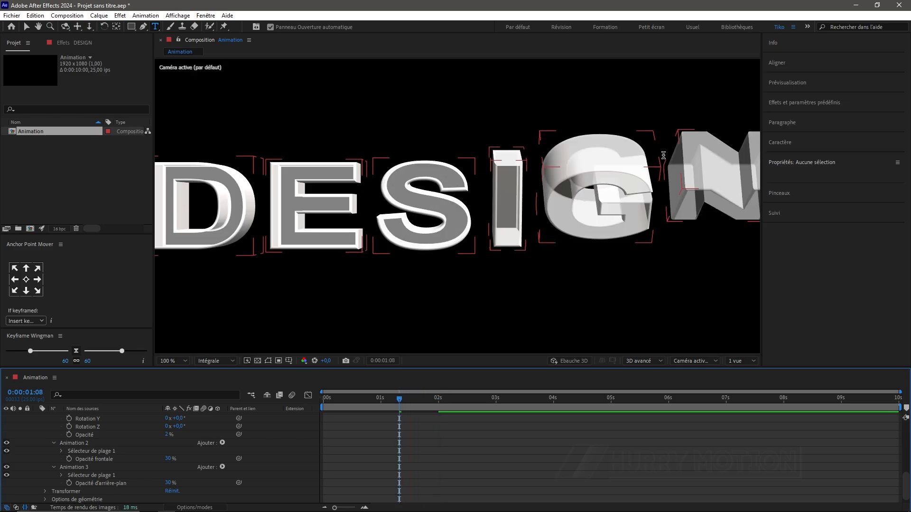
{"action": "left_click", "coordinate": [26, 26]}
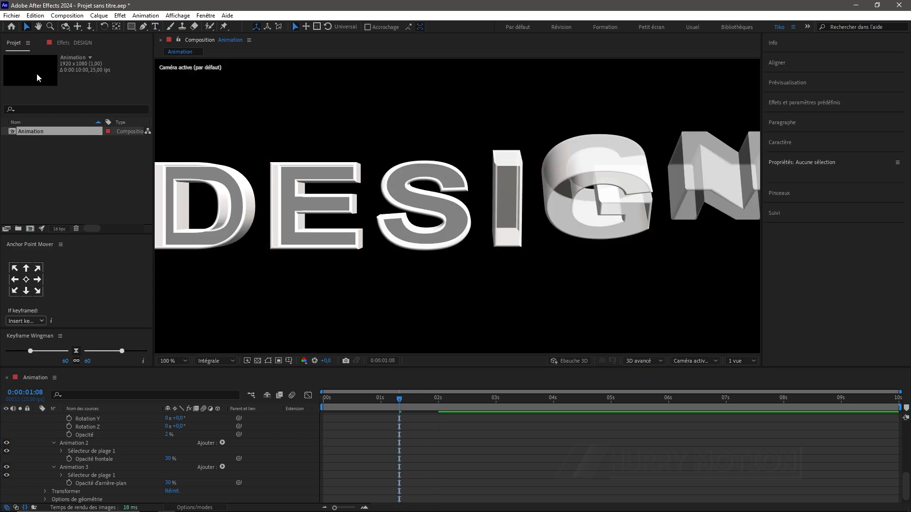
{"action": "scroll", "coordinate": [55, 427], "scroll_direction": "up", "scroll_amount": 8}
{"action": "left_click", "coordinate": [45, 426]}
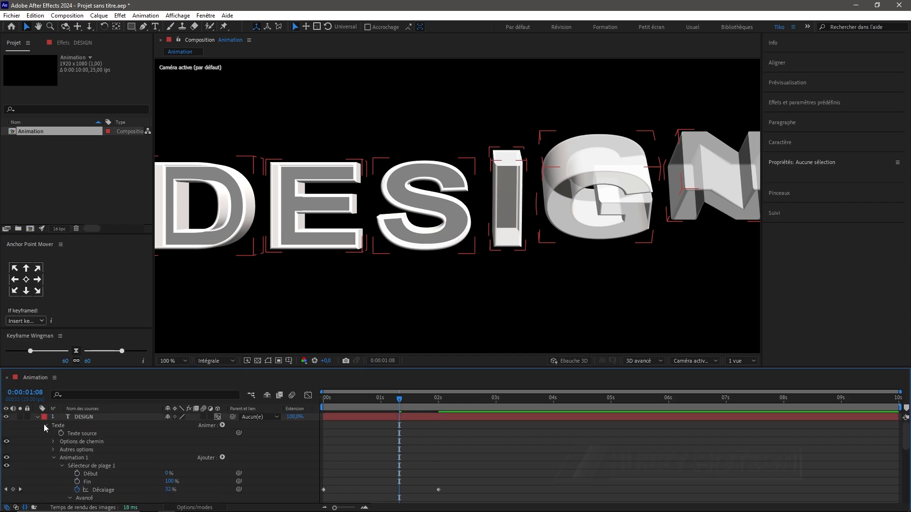
Set Intensité spéculaire, Brillance spéculaire and Diffus to 100% each in the DESIGN layer's surface options and inspect the letters up close.
{"action": "left_click", "coordinate": [44, 425]}
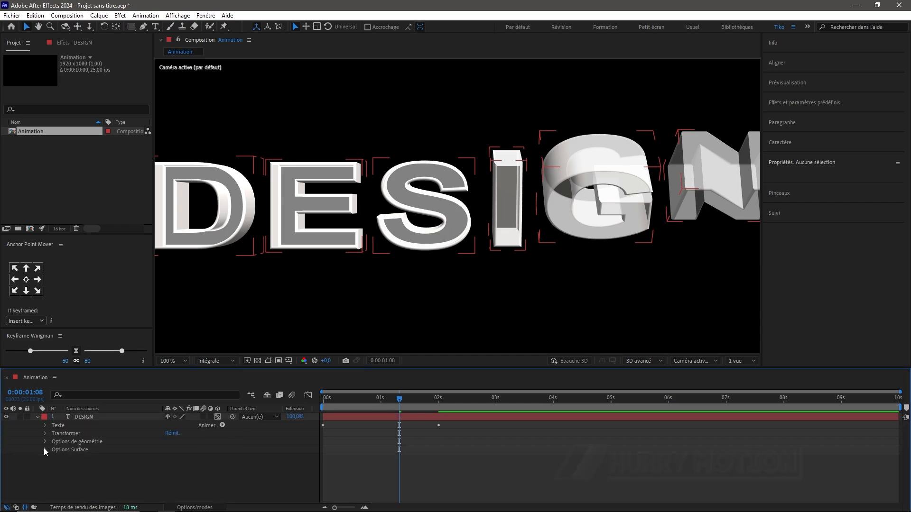
{"action": "left_click", "coordinate": [44, 448]}
{"action": "scroll", "coordinate": [180, 469], "scroll_direction": "down", "scroll_amount": 1}
{"action": "left_click", "coordinate": [169, 483]}
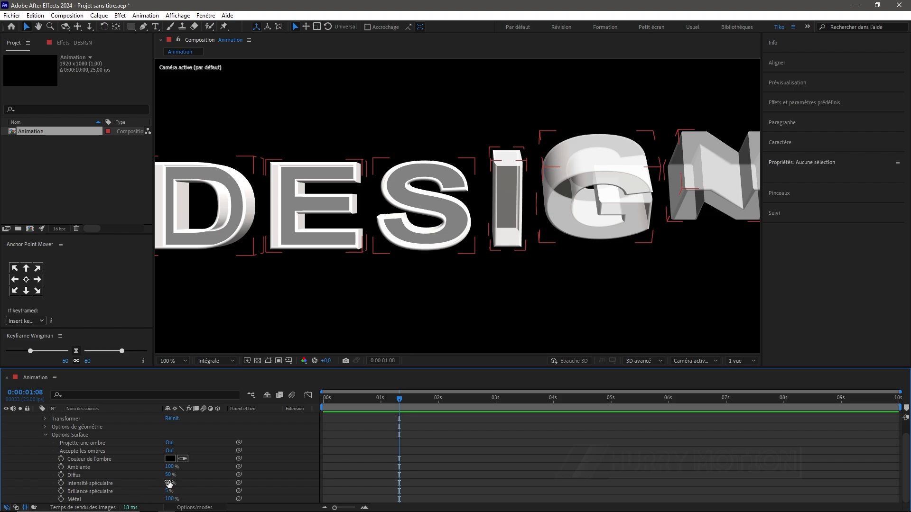
{"action": "type", "text": "100"}
{"action": "key", "text": "Return"}
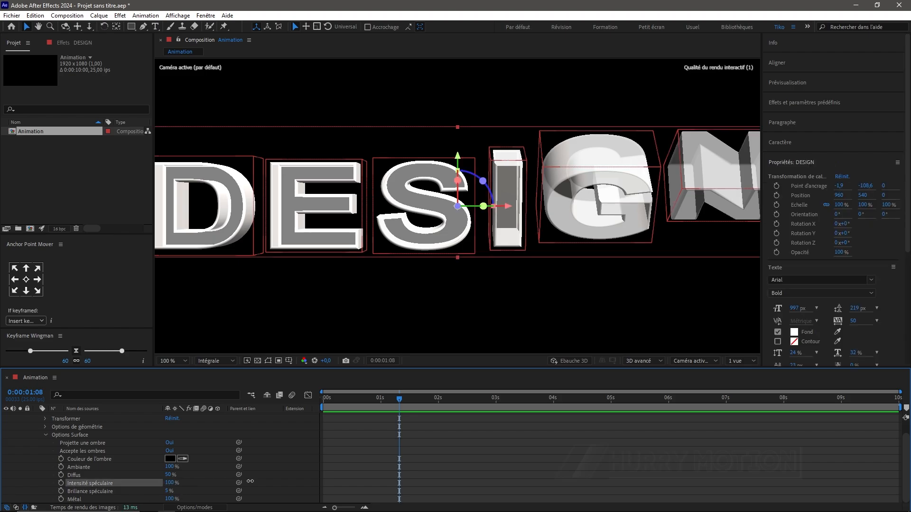
{"action": "left_click", "coordinate": [169, 491]}
{"action": "type", "text": "100"}
{"action": "key", "text": "Return"}
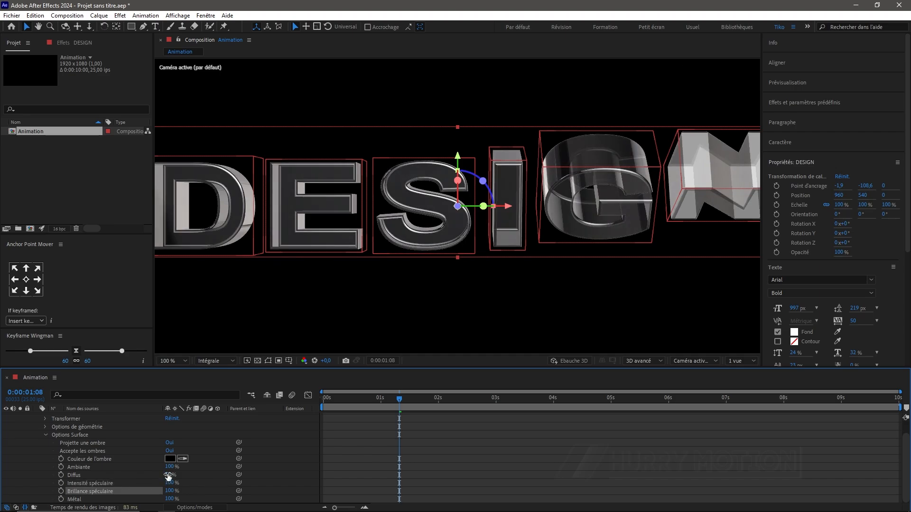
{"action": "left_click_drag", "start_coordinate": [168, 476], "coordinate": [162, 475]}
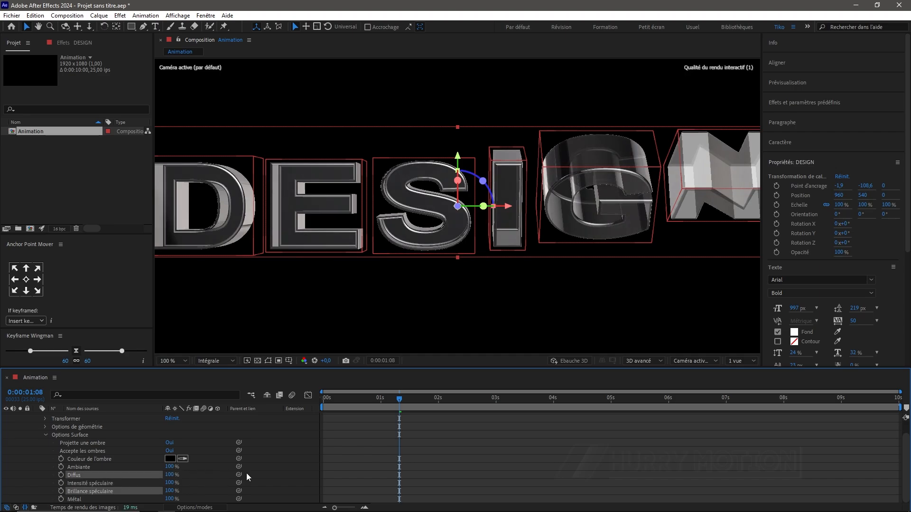
{"action": "scroll", "coordinate": [592, 172], "scroll_direction": "up", "scroll_amount": 2}
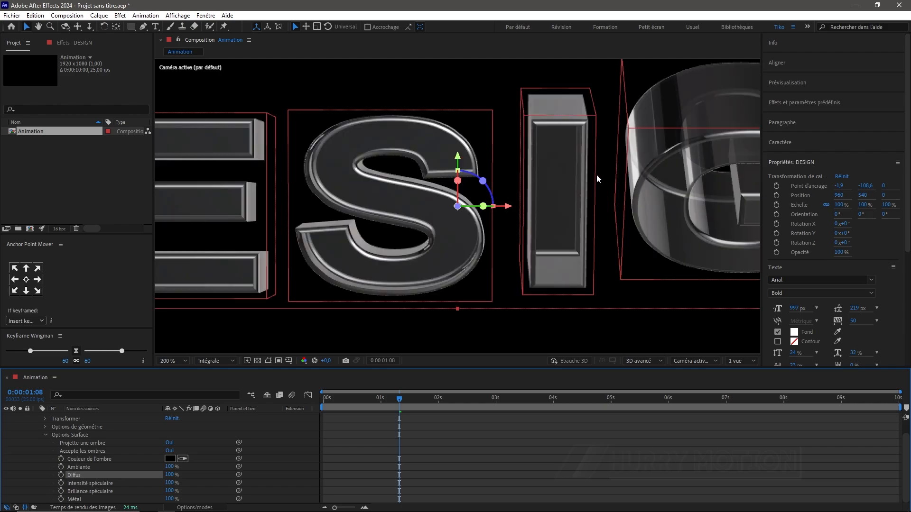
{"action": "scroll", "coordinate": [627, 180], "scroll_direction": "down", "scroll_amount": 2}
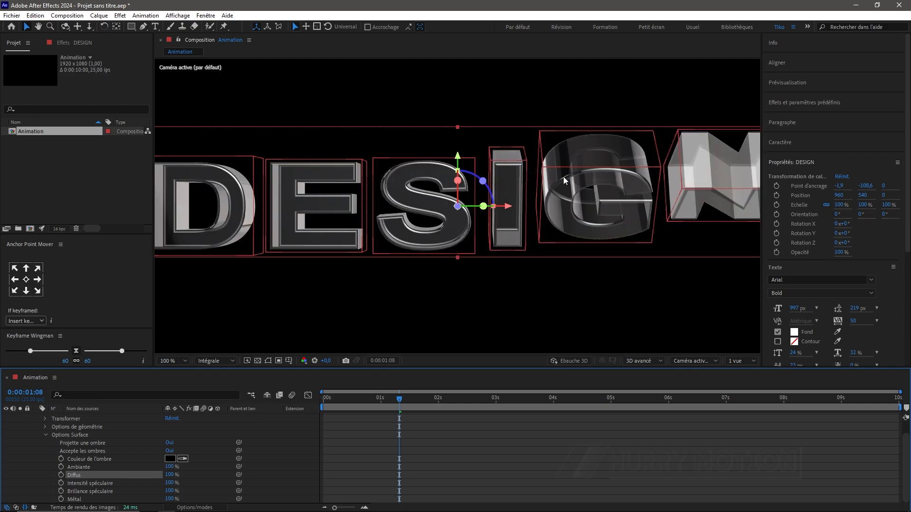
Move the playhead to 0:00:02:00, collapse the DESIGN layer and add a new camera to the composition.
{"action": "left_click_drag", "start_coordinate": [398, 400], "coordinate": [439, 406]}
{"action": "scroll", "coordinate": [42, 429], "scroll_direction": "up", "scroll_amount": 2}
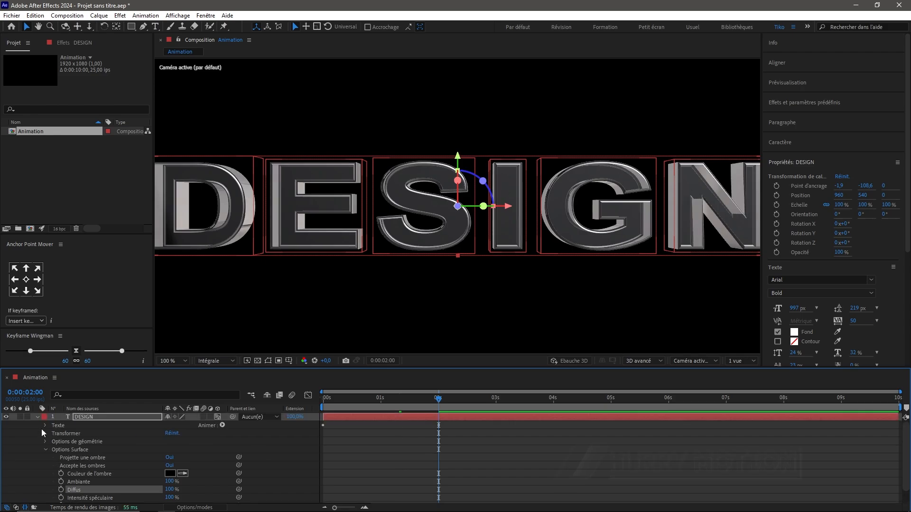
{"action": "left_click", "coordinate": [37, 417]}
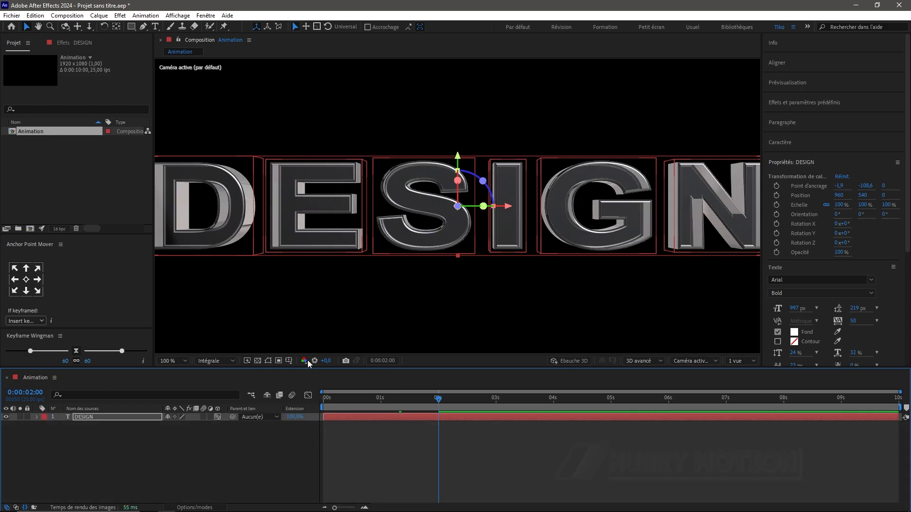
{"action": "right_click", "coordinate": [183, 448]}
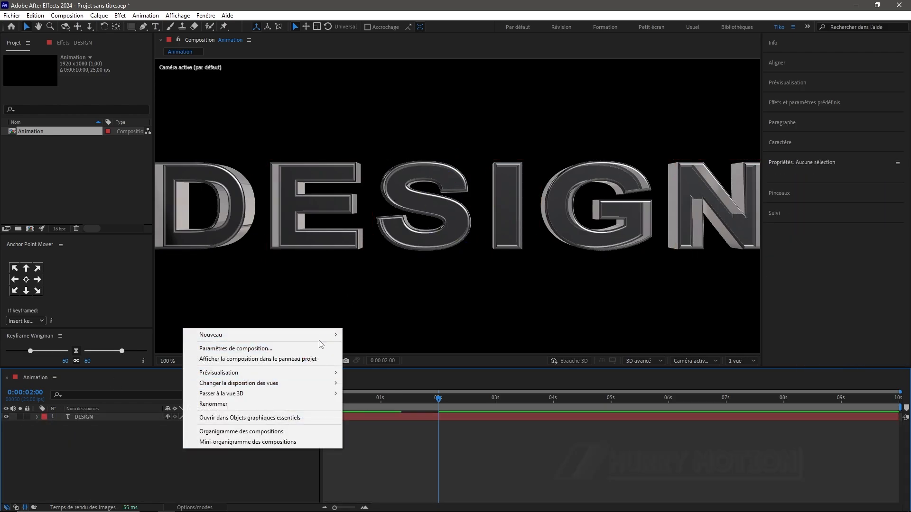
{"action": "mouse_move", "coordinate": [327, 335]}
{"action": "left_click", "coordinate": [384, 380]}
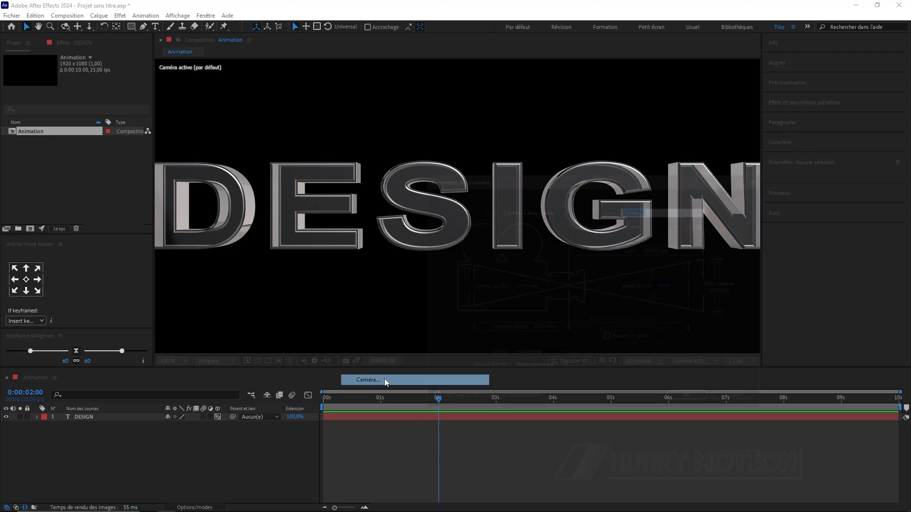
{"action": "left_click", "coordinate": [691, 454]}
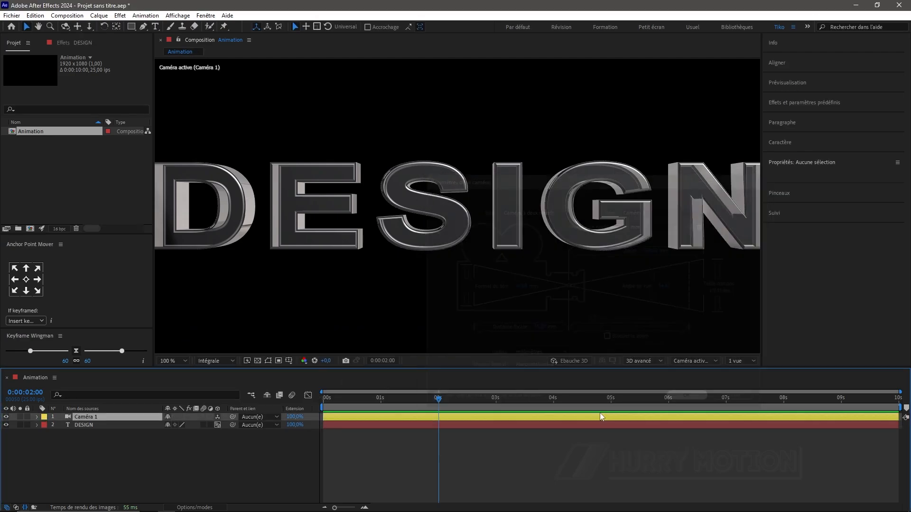
{"action": "left_click", "coordinate": [240, 471]}
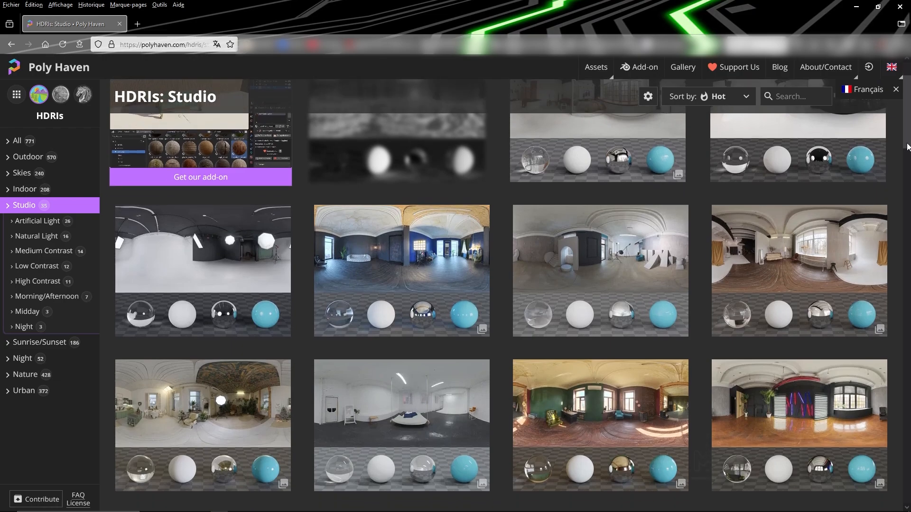
Browse the studio HDRIs on Poly Haven in the web browser for environment images.
{"action": "left_click_drag", "start_coordinate": [907, 143], "coordinate": [910, 210]}
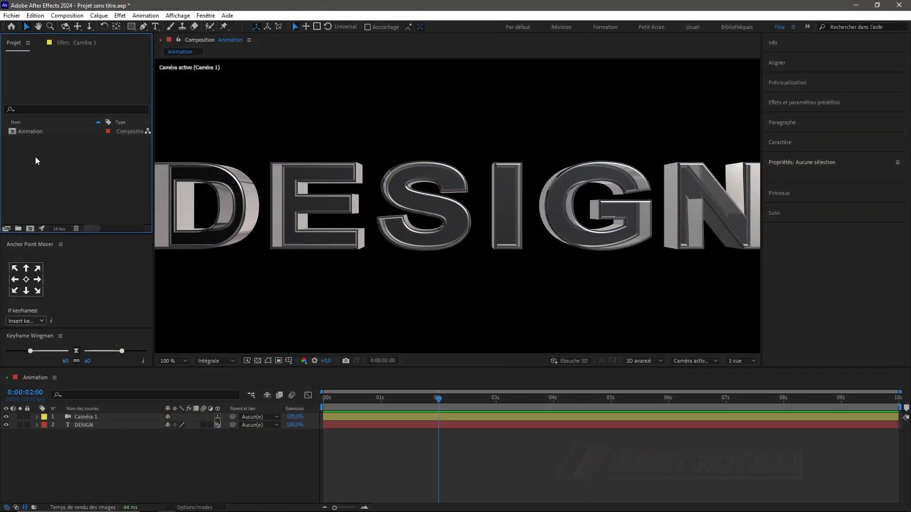
In After Effects, import ballroom_2k.hdr from the MAGNET HDRI pack folder and place it beneath the DESIGN layer in the Animation composition.
{"action": "double_click", "coordinate": [35, 157]}
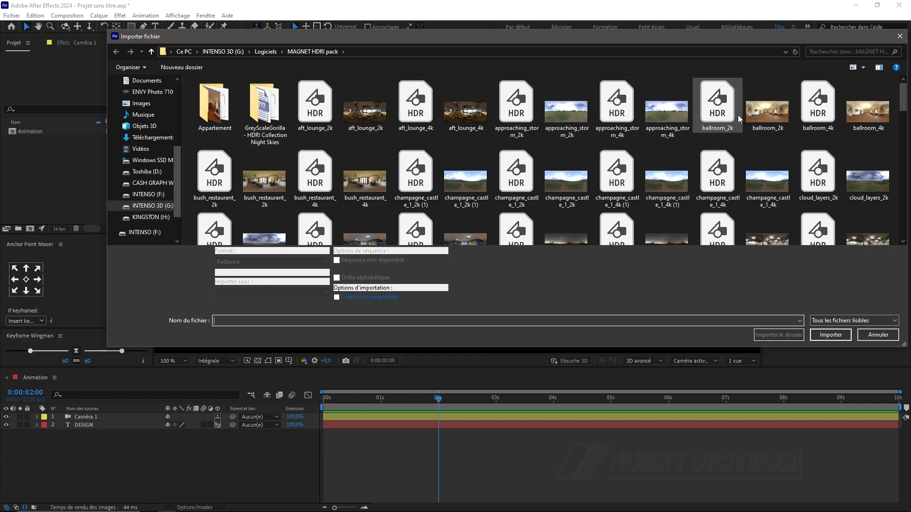
{"action": "left_click", "coordinate": [720, 113]}
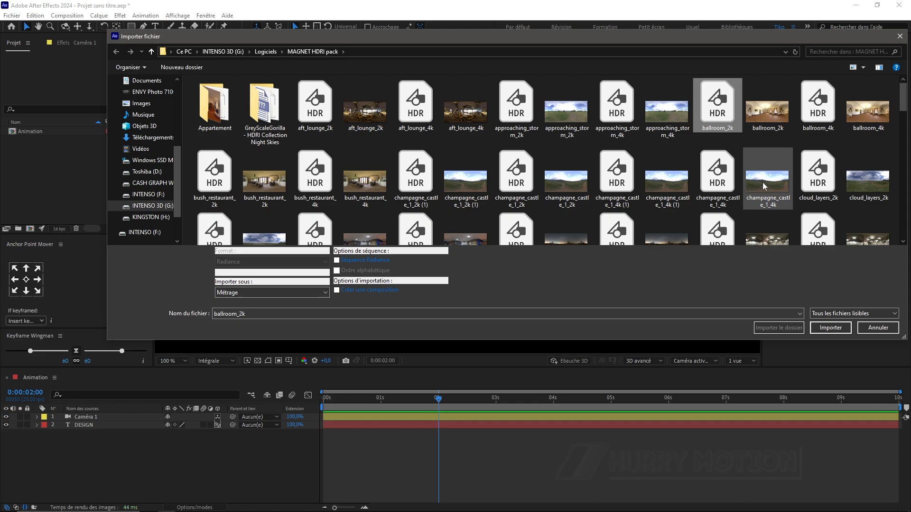
{"action": "left_click", "coordinate": [830, 327]}
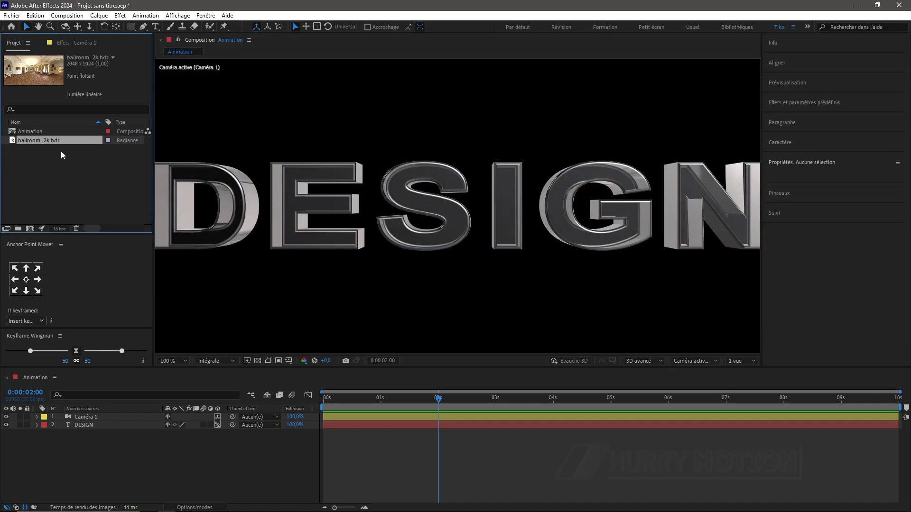
{"action": "left_click_drag", "start_coordinate": [43, 141], "coordinate": [95, 459]}
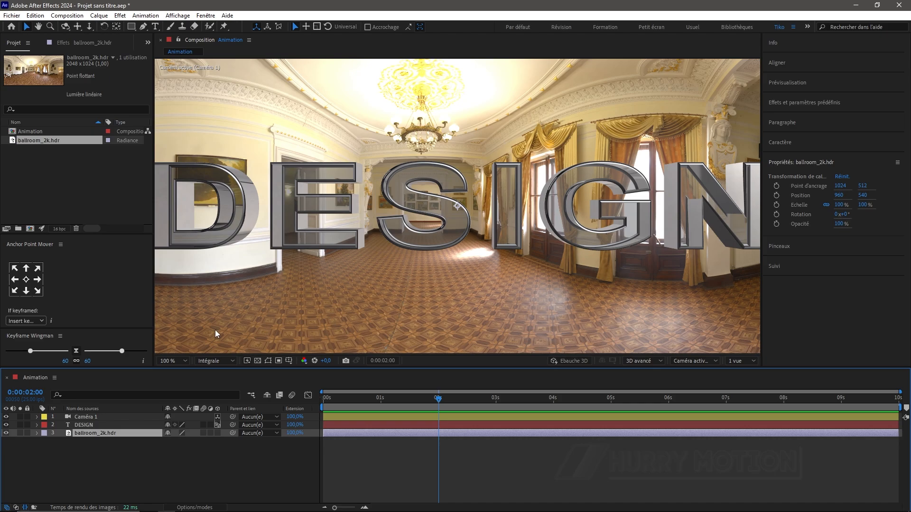
Add a new light of type Environnement to the composition.
{"action": "right_click", "coordinate": [169, 470]}
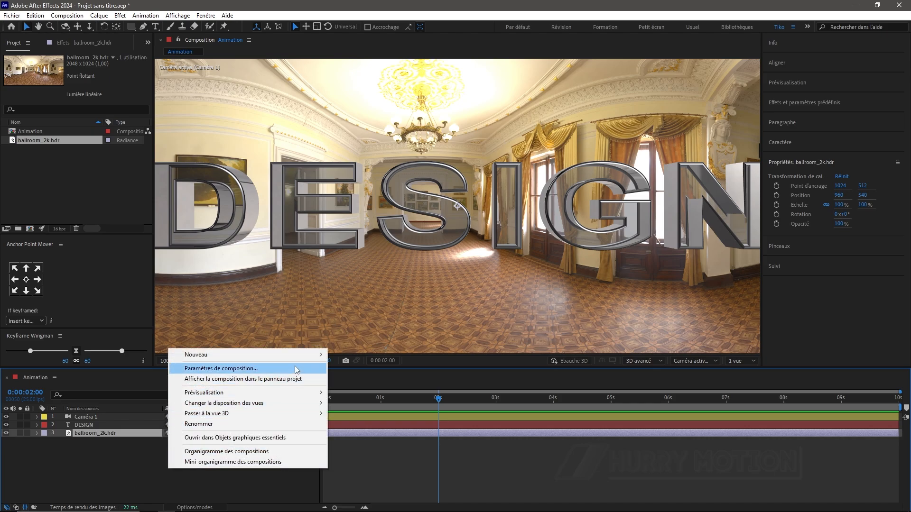
{"action": "mouse_move", "coordinate": [301, 362]}
{"action": "left_click", "coordinate": [389, 388]}
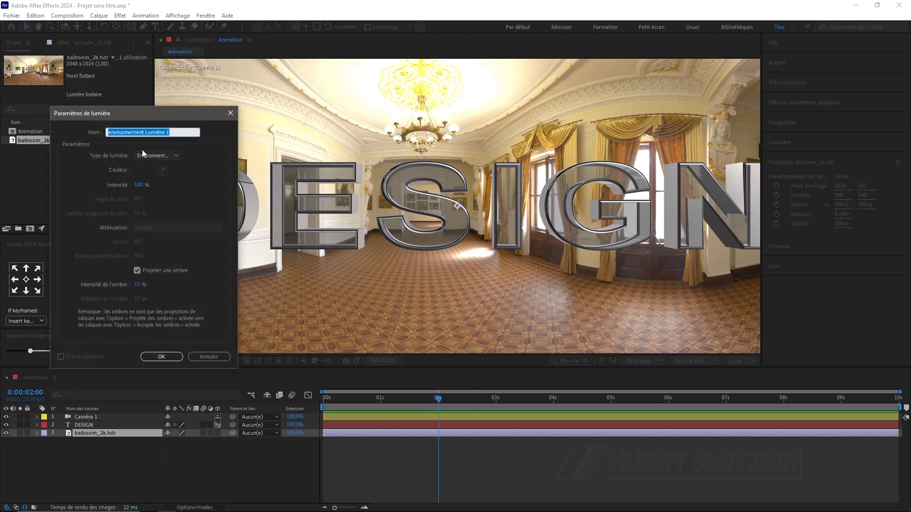
{"action": "left_click", "coordinate": [170, 156]}
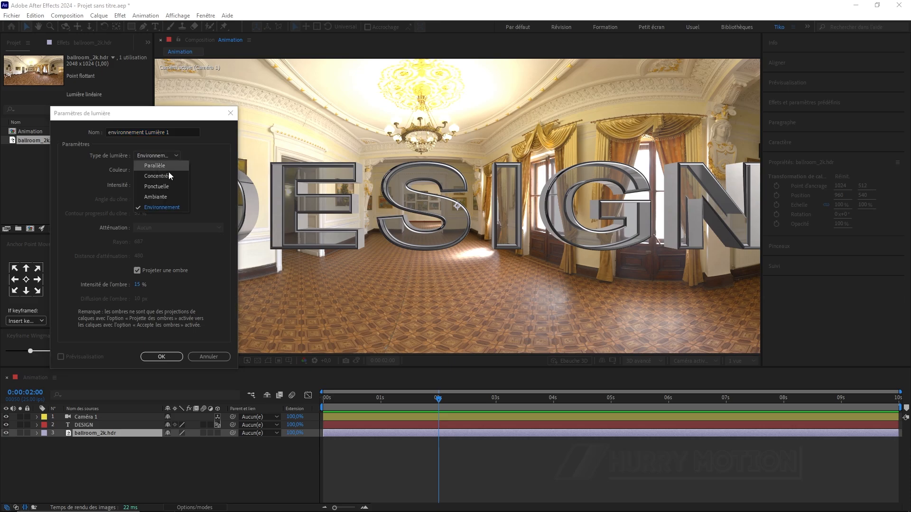
{"action": "left_click", "coordinate": [189, 207]}
{"action": "left_click", "coordinate": [161, 357]}
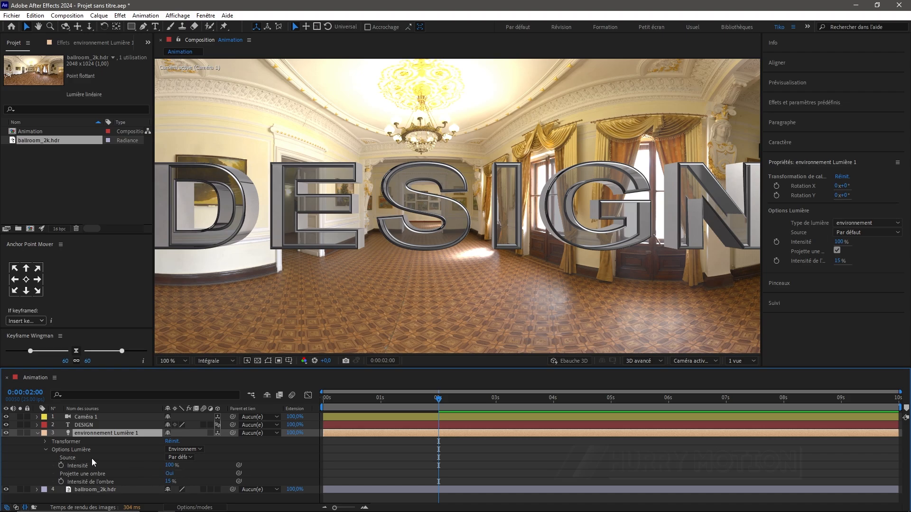
Set the environment light's source to ballroom_2k.hdr and collapse the light's properties.
{"action": "left_click", "coordinate": [172, 457]}
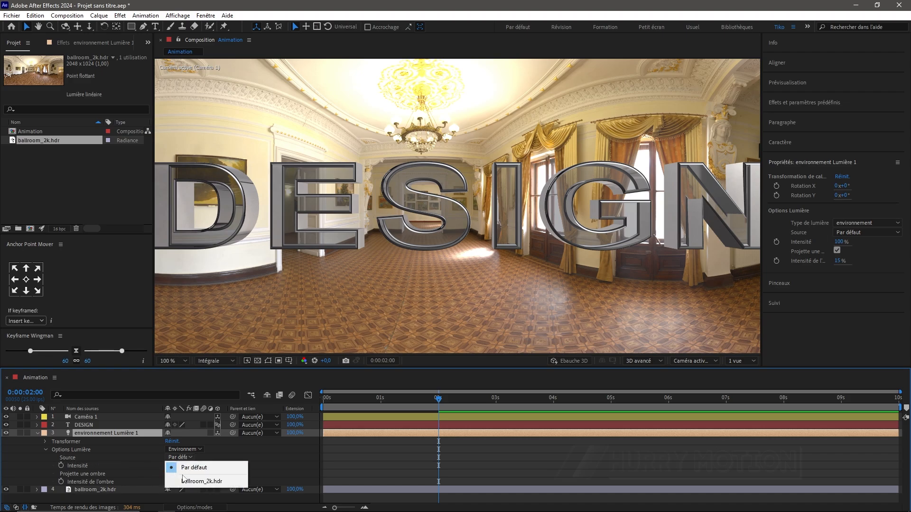
{"action": "left_click", "coordinate": [184, 482]}
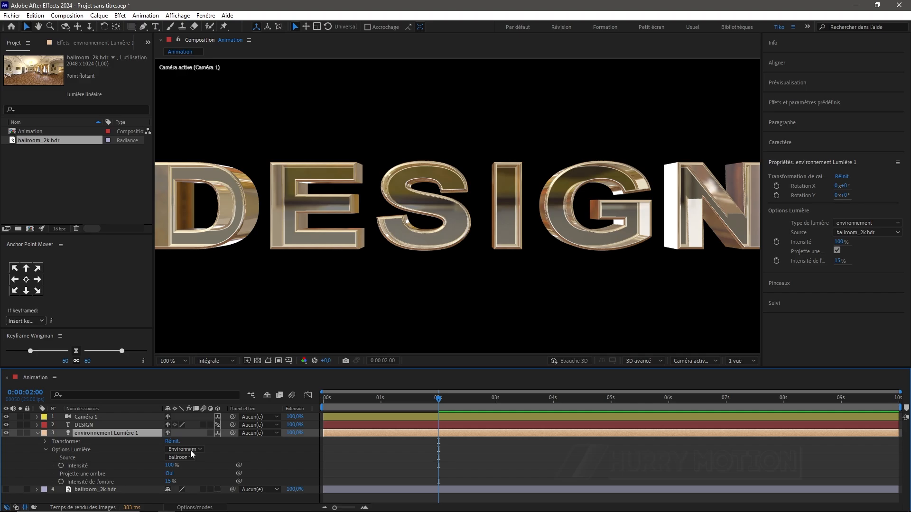
{"action": "left_click", "coordinate": [36, 434]}
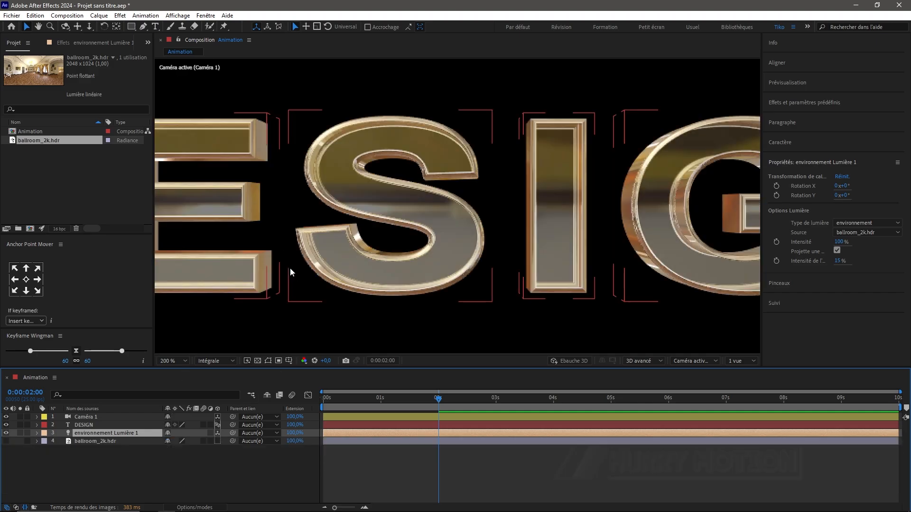
Preview the reflections across the letter animation, then keyframe the environment light's Rotation X and Rotation Y at 0:00:00:00.
{"action": "left_click_drag", "start_coordinate": [438, 399], "coordinate": [392, 399]}
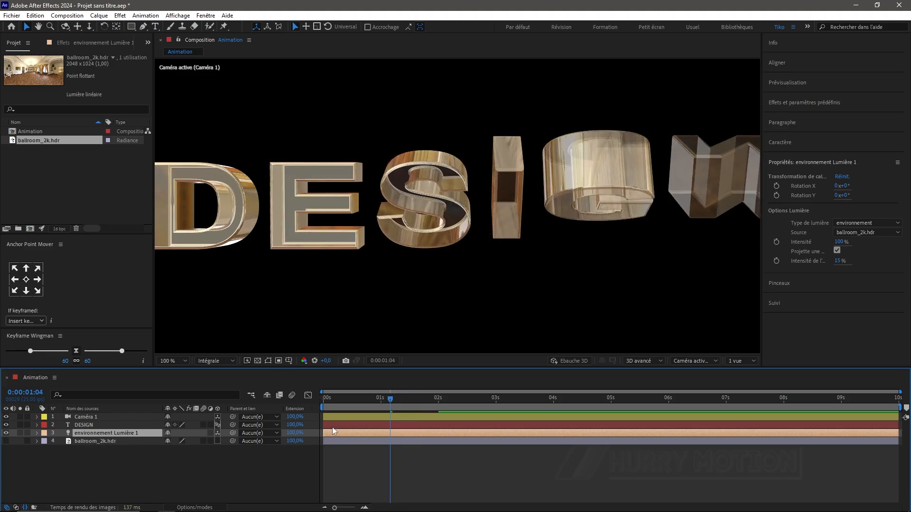
{"action": "left_click_drag", "start_coordinate": [391, 399], "coordinate": [319, 405]}
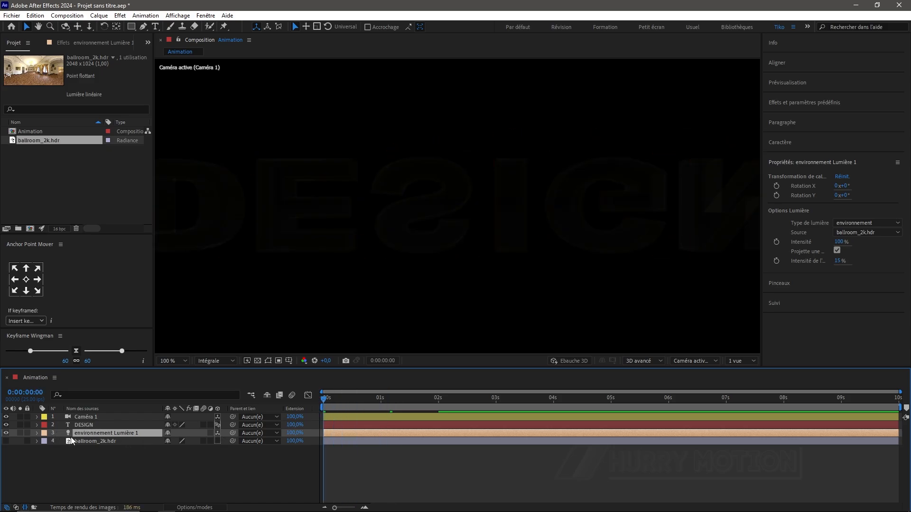
{"action": "key", "text": "r"}
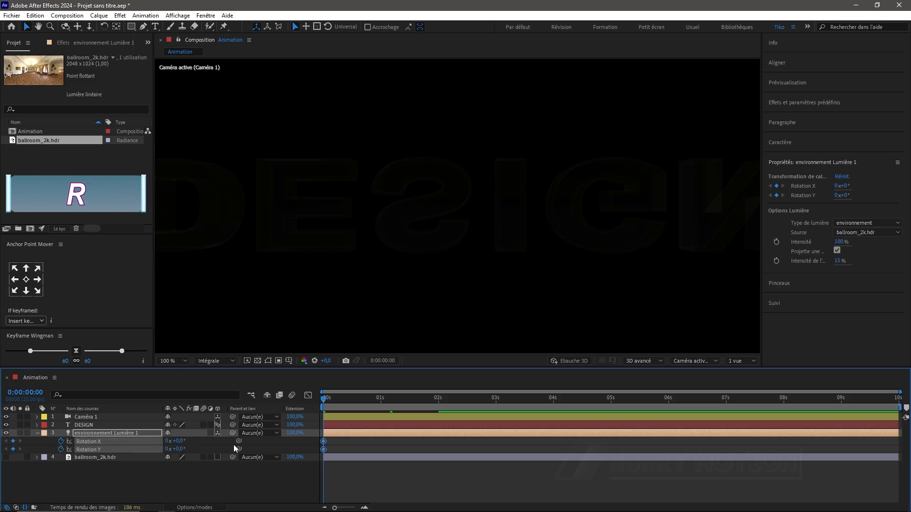
At 0:00:05:00, set the environment light's Rotation X and Rotation Y to 5° each.
{"action": "left_click", "coordinate": [466, 405]}
{"action": "left_click_drag", "start_coordinate": [488, 405], "coordinate": [610, 401]}
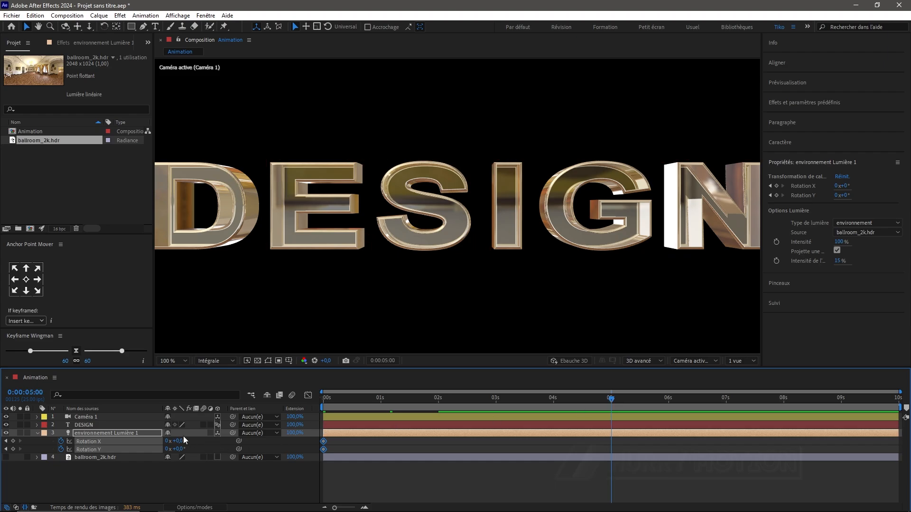
{"action": "type", "text": "5"}
{"action": "key", "text": "Tab"}
{"action": "type", "text": "5"}
{"action": "key", "text": "Return"}
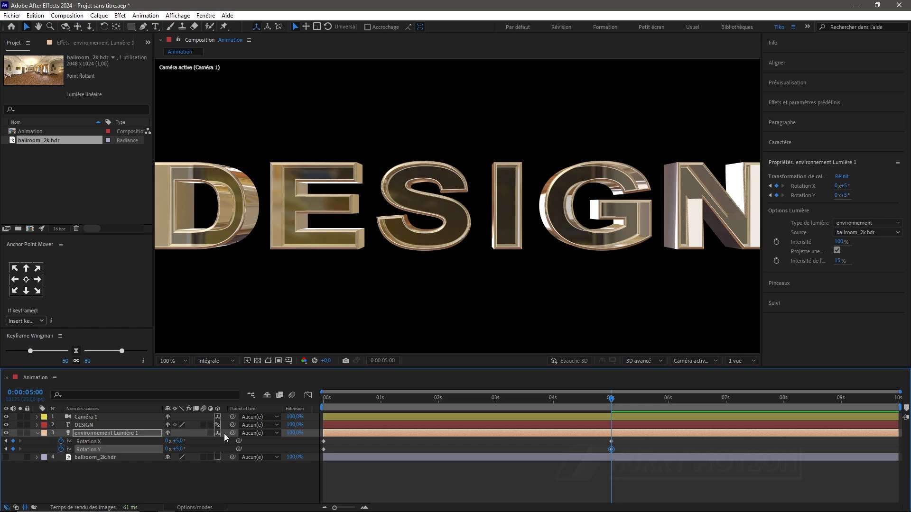
Return to 0:00:00:00 and add a Position keyframe to the camera layer.
{"action": "left_click_drag", "start_coordinate": [597, 398], "coordinate": [318, 411]}
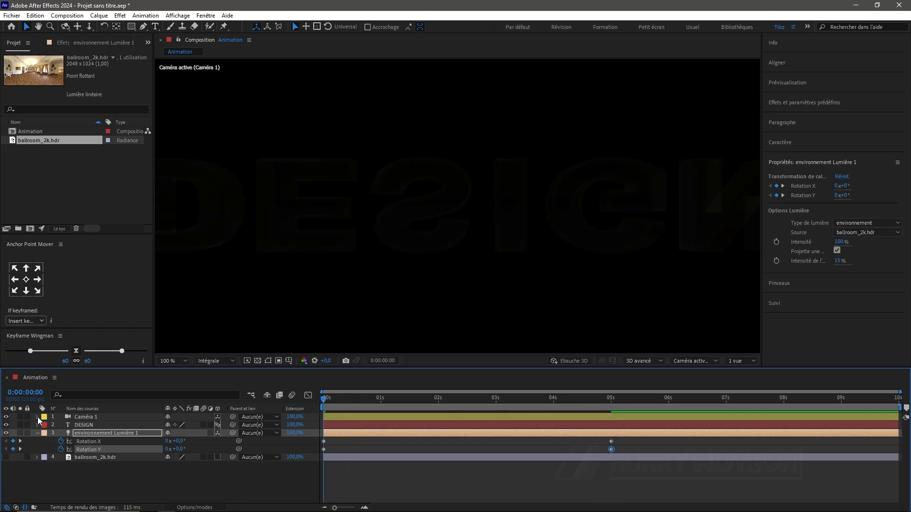
{"action": "left_click", "coordinate": [75, 417]}
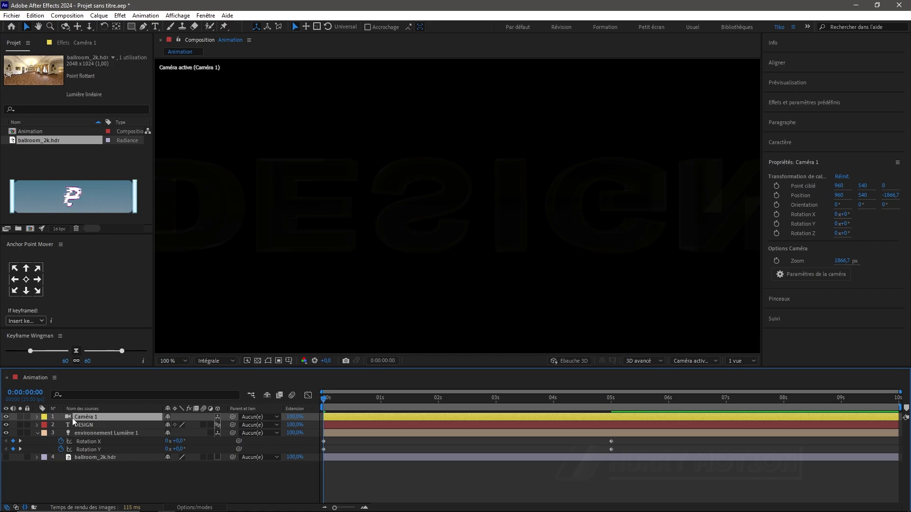
{"action": "key", "text": "p"}
{"action": "left_click", "coordinate": [62, 425]}
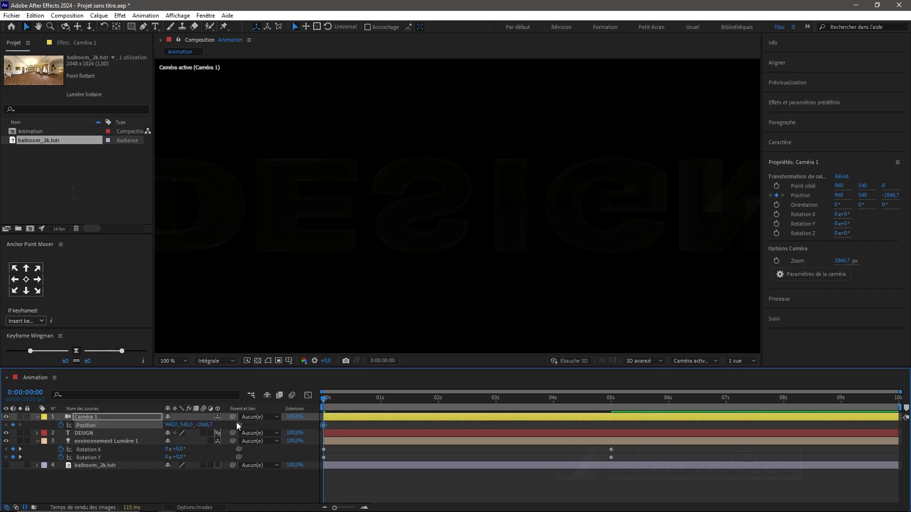
At 0:00:05:00, set the camera's Z position to -1641.7, preview the animation, and return to 0:00:00:00.
{"action": "left_click_drag", "start_coordinate": [329, 402], "coordinate": [609, 432]}
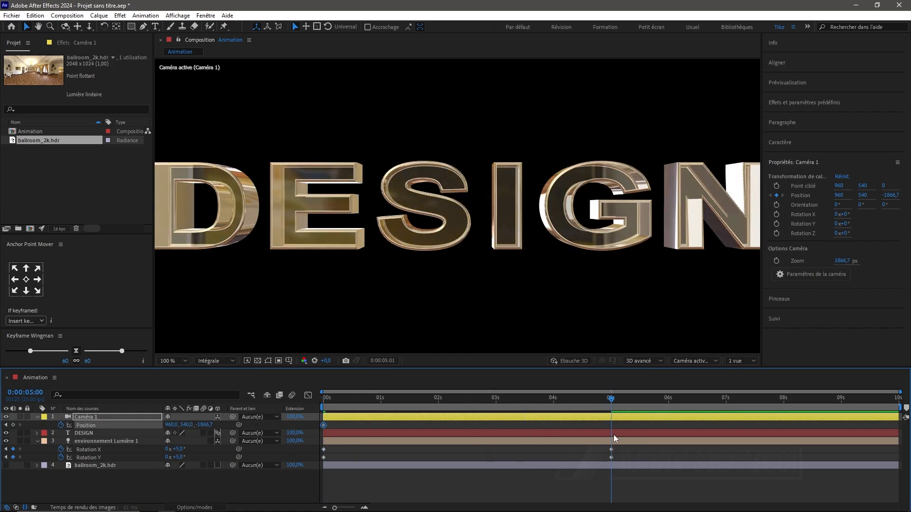
{"action": "scroll", "coordinate": [520, 274], "scroll_direction": "down", "scroll_amount": 1}
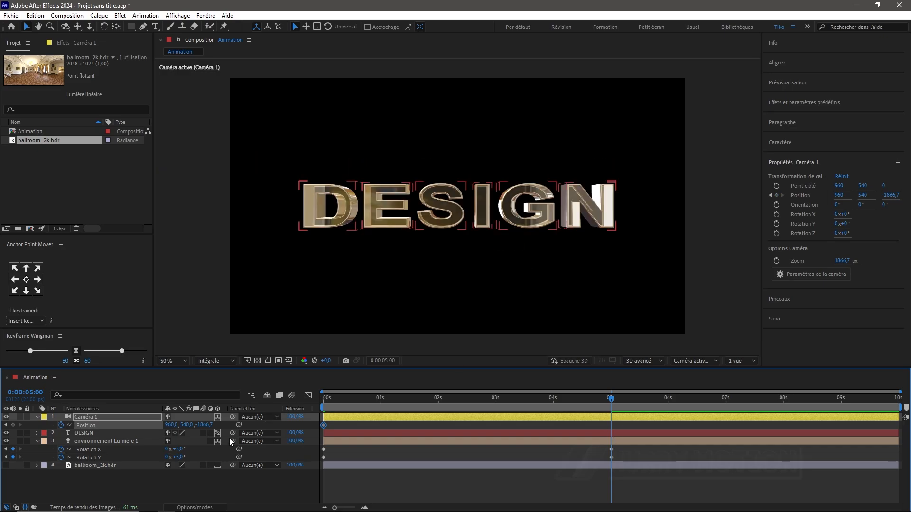
{"action": "left_click_drag", "start_coordinate": [206, 427], "coordinate": [284, 409]}
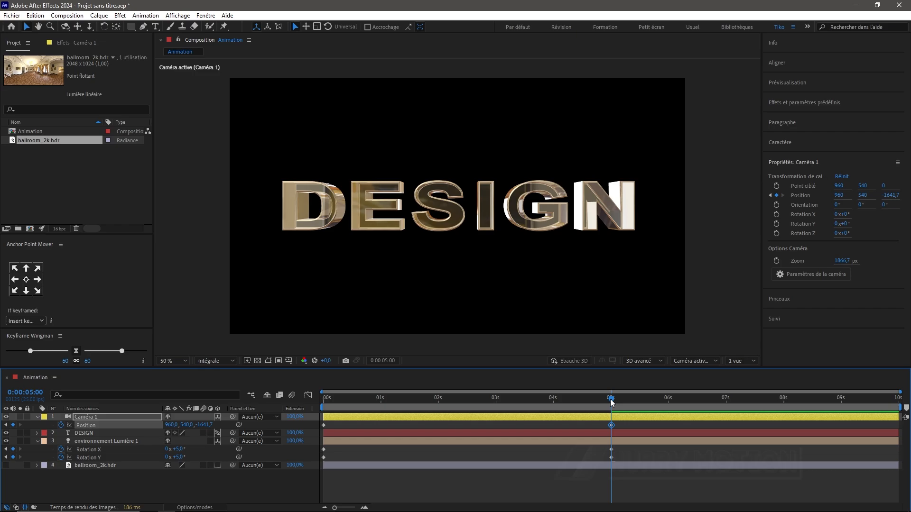
{"action": "key", "text": "Home"}
{"action": "key", "text": "space"}
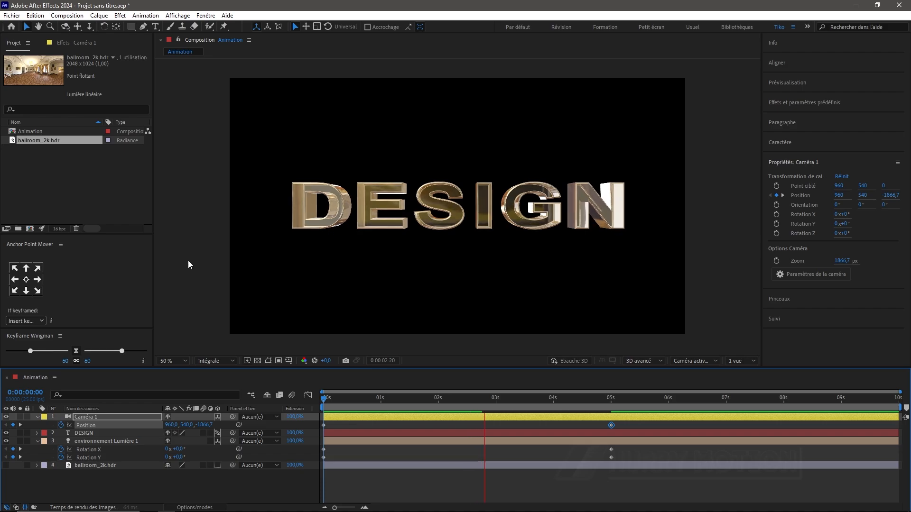
{"action": "key", "text": "space"}
{"action": "key", "text": "space"}
{"action": "left_click_drag", "start_coordinate": [364, 403], "coordinate": [302, 406]}
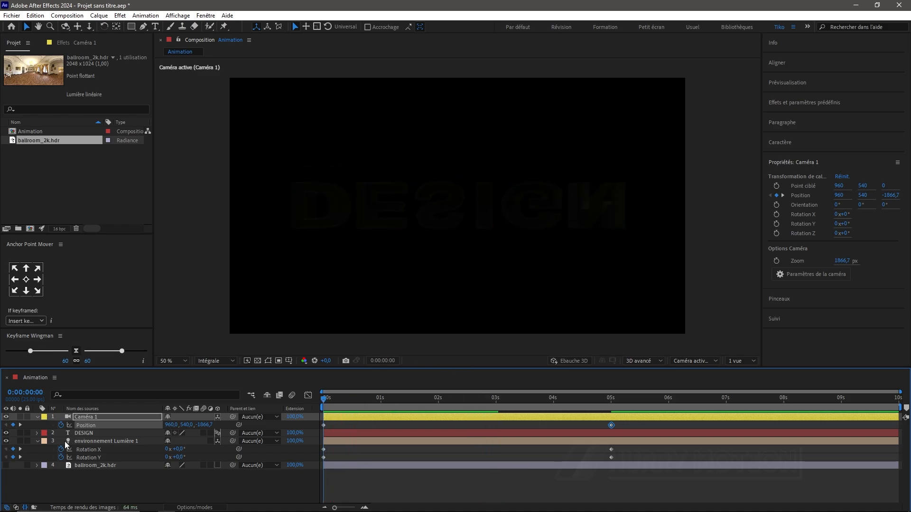
Set the Opacity of Animation 1 on the DESIGN text layer to 0% and preview the letter animation.
{"action": "left_click", "coordinate": [37, 433]}
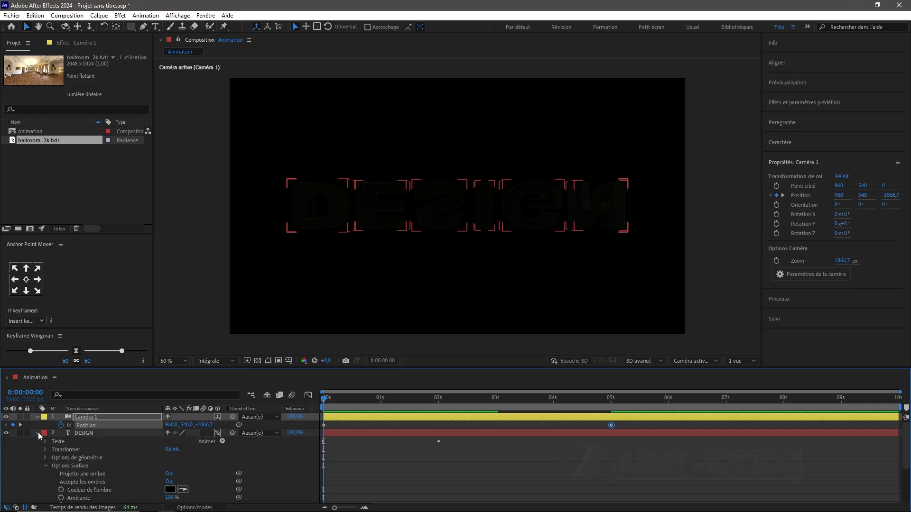
{"action": "scroll", "coordinate": [70, 454], "scroll_direction": "down", "scroll_amount": 3}
{"action": "left_click", "coordinate": [61, 449]}
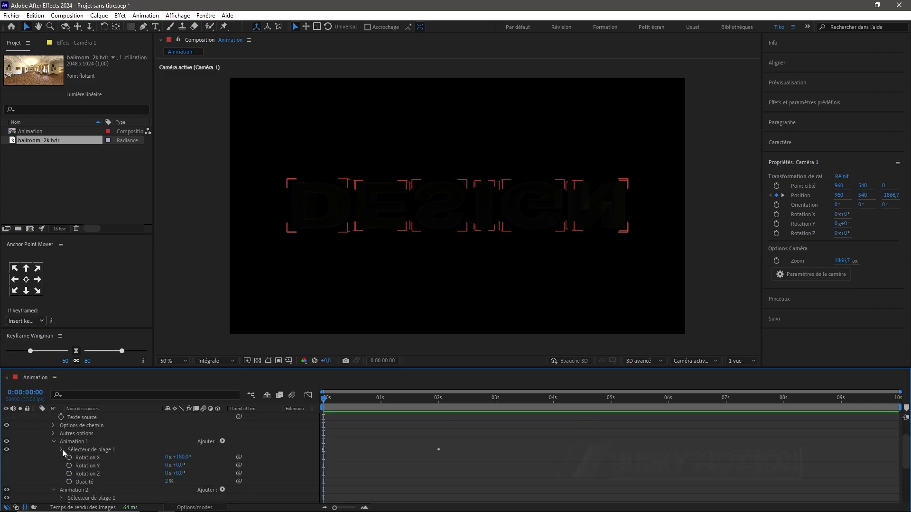
{"action": "left_click_drag", "start_coordinate": [166, 482], "coordinate": [133, 480]}
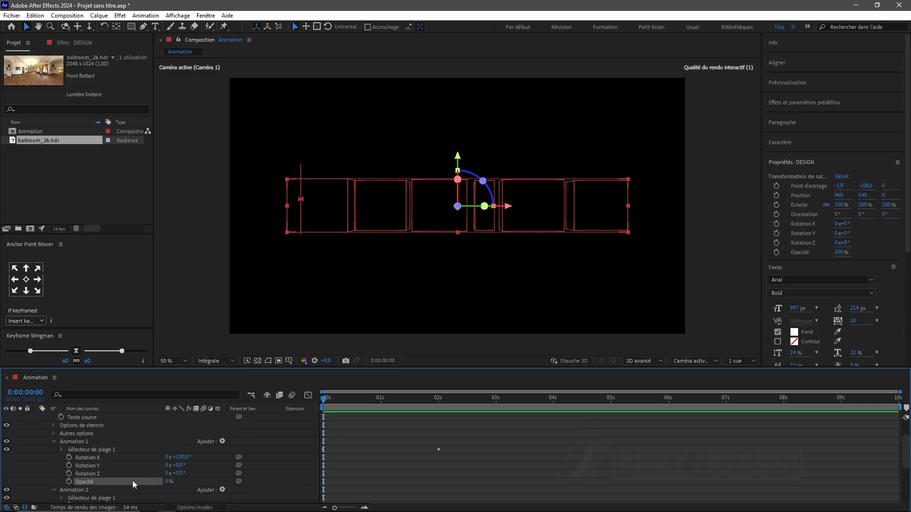
{"action": "left_click", "coordinate": [53, 442]}
{"action": "key", "text": "space"}
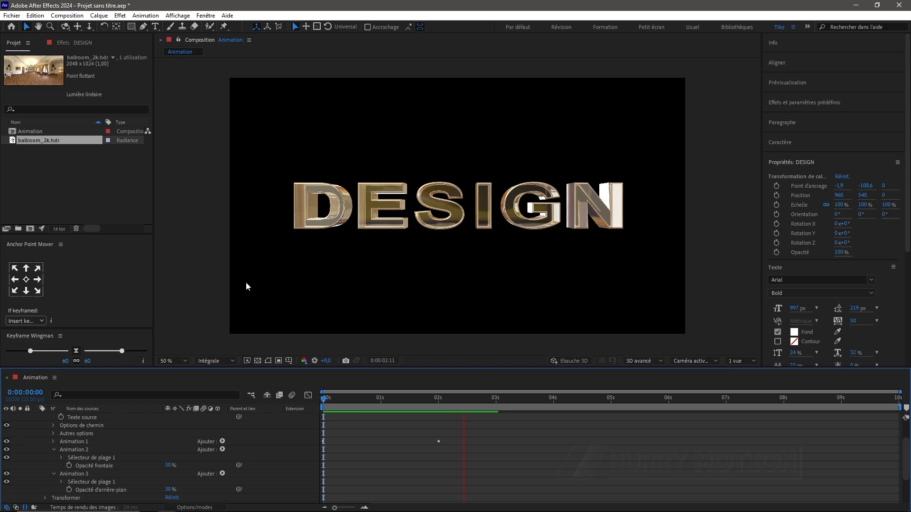
{"action": "key", "text": "space"}
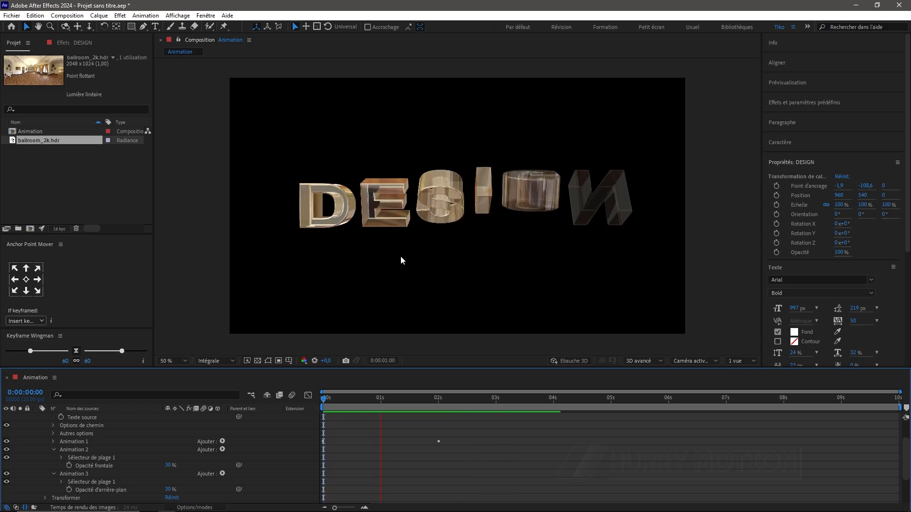
{"action": "key", "text": "space"}
{"action": "key", "text": "/"}
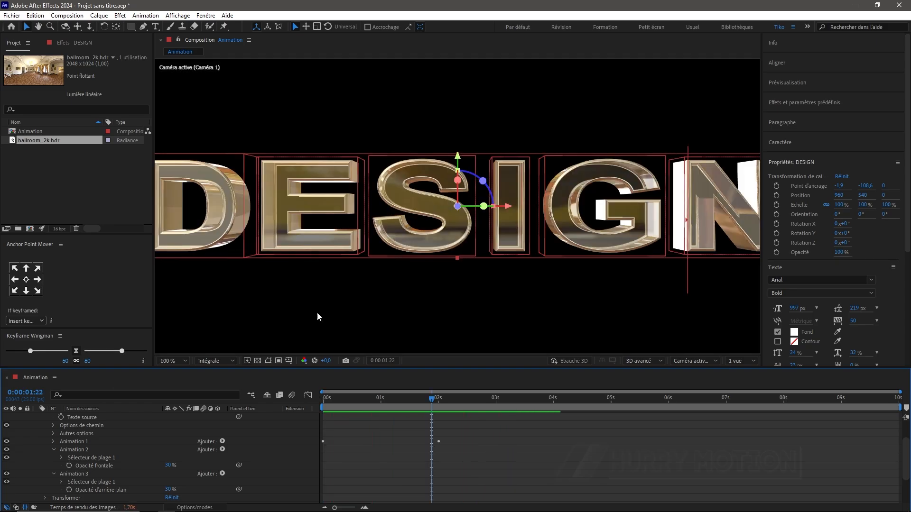
Collapse and duplicate all layers of the Animation composition, and precompose the duplicates as "Lueur".
{"action": "scroll", "coordinate": [65, 446], "scroll_direction": "up", "scroll_amount": 3}
{"action": "left_click", "coordinate": [36, 432]}
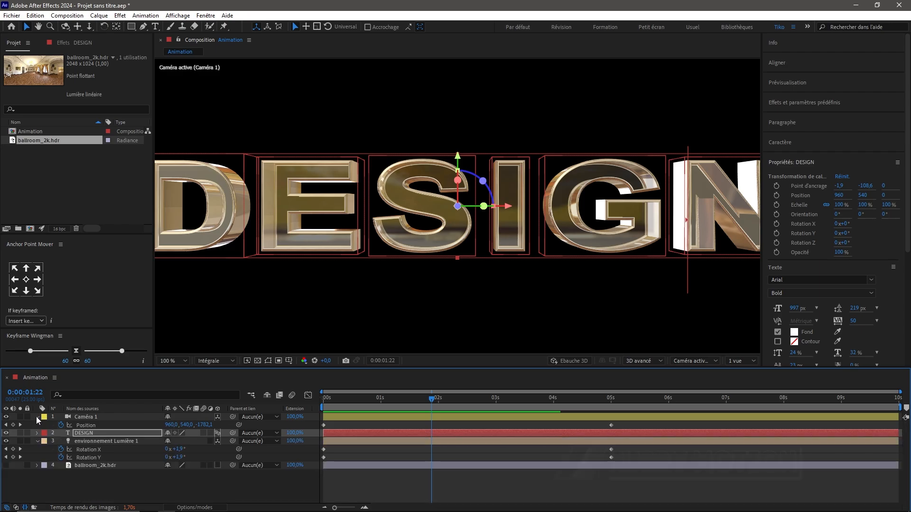
{"action": "key", "text": "ctrl+a"}
{"action": "left_click", "coordinate": [36, 417]}
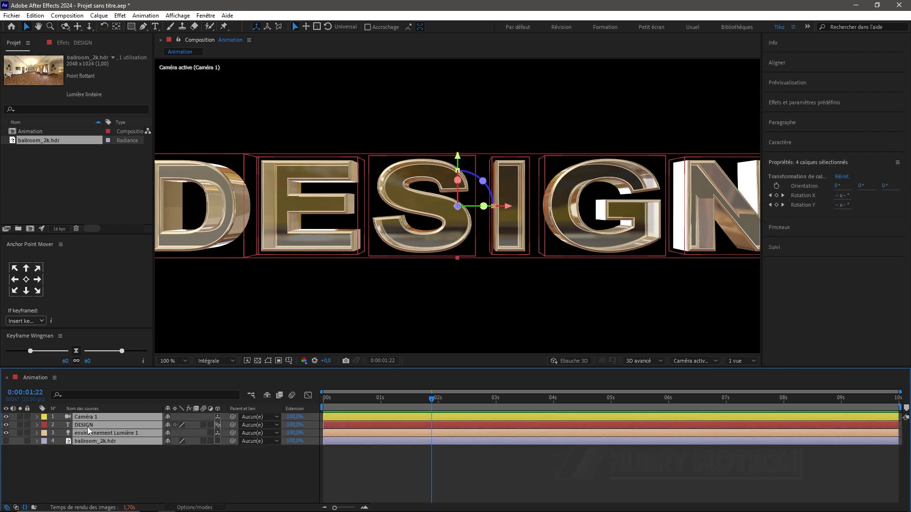
{"action": "key", "text": "ctrl+d"}
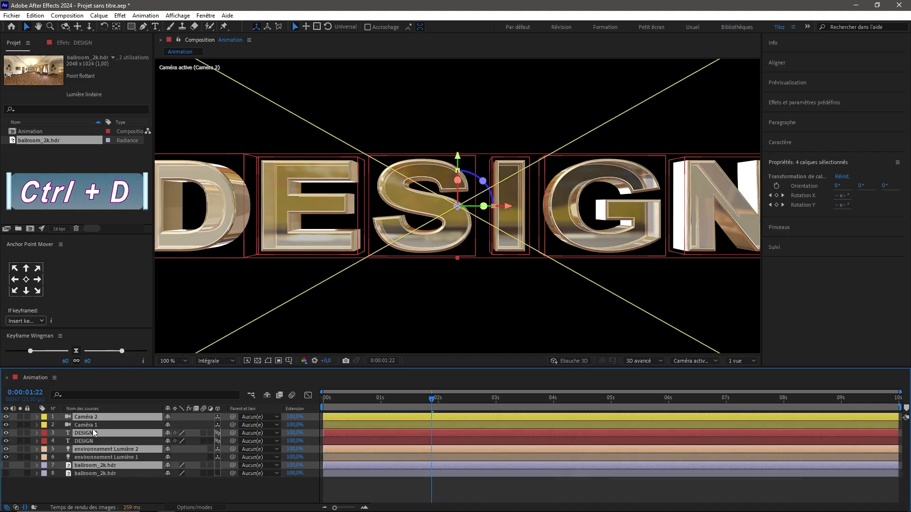
{"action": "right_click", "coordinate": [106, 419]}
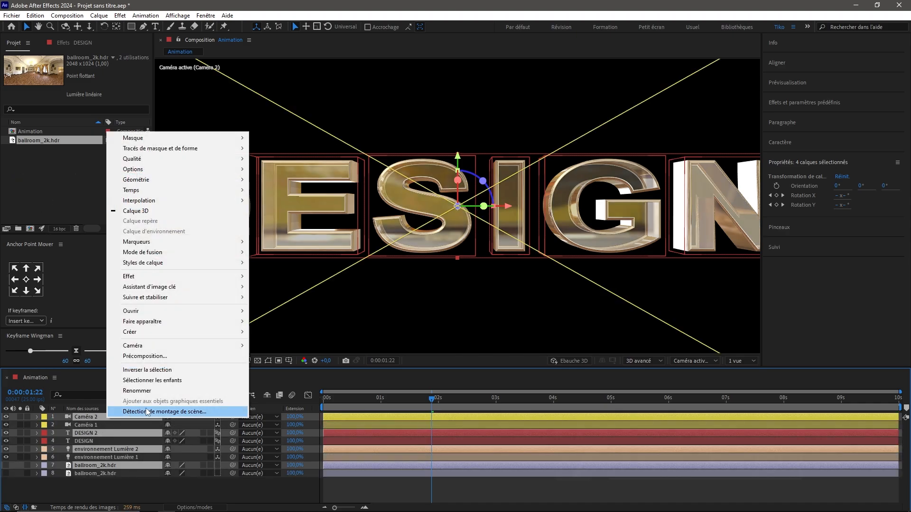
{"action": "left_click", "coordinate": [186, 359]}
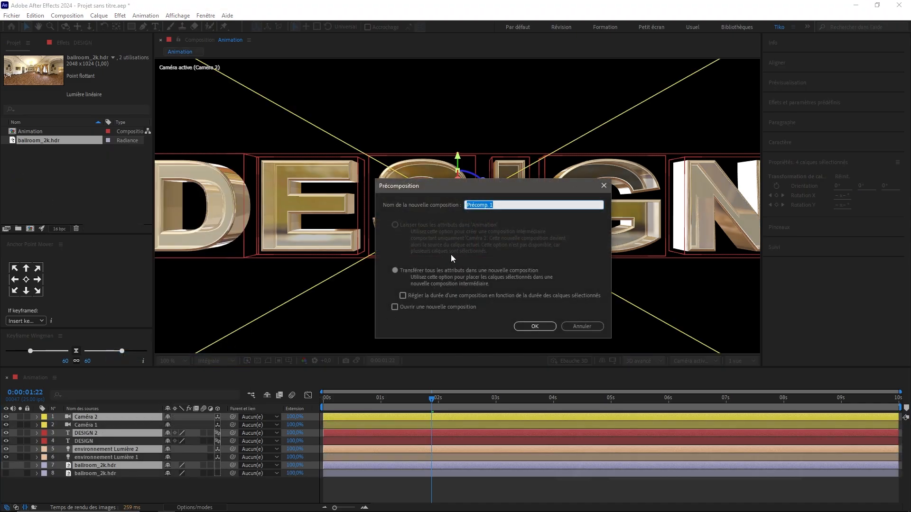
{"action": "type", "text": "Lueur"}
{"action": "left_click", "coordinate": [535, 326]}
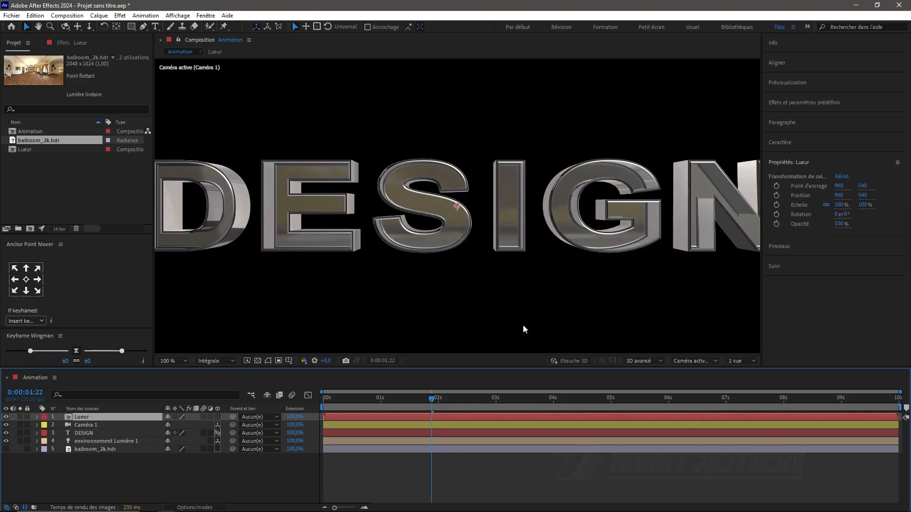
Open the Lueur precomposition and set its environment light's intensity to 10%.
{"action": "double_click", "coordinate": [93, 417]}
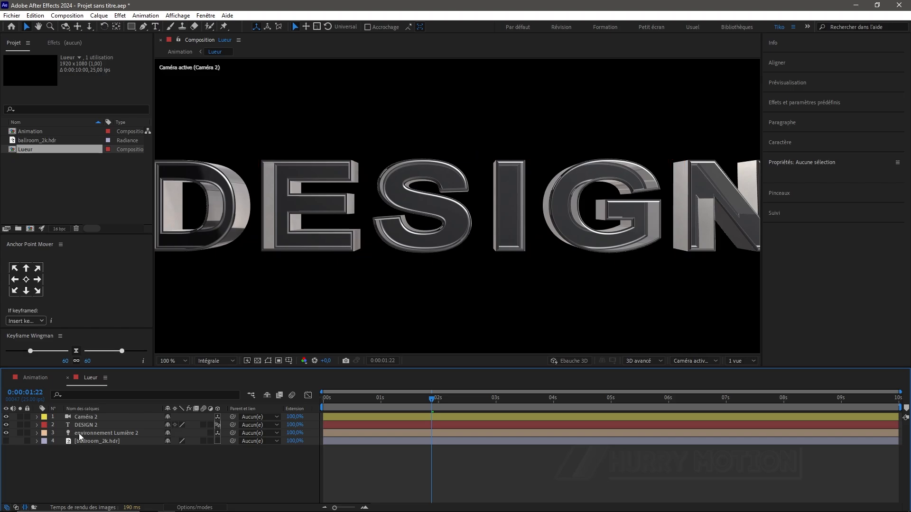
{"action": "left_click", "coordinate": [82, 433]}
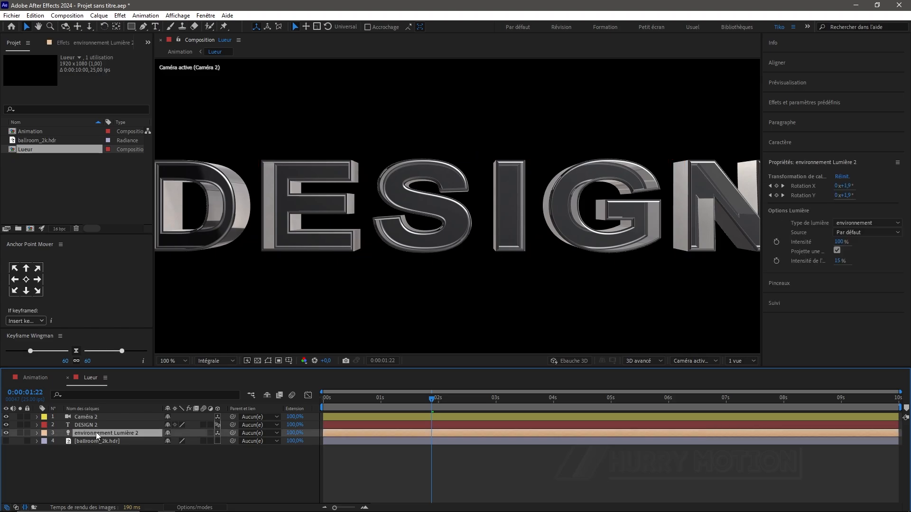
{"action": "key", "text": "t"}
{"action": "left_click", "coordinate": [171, 449]}
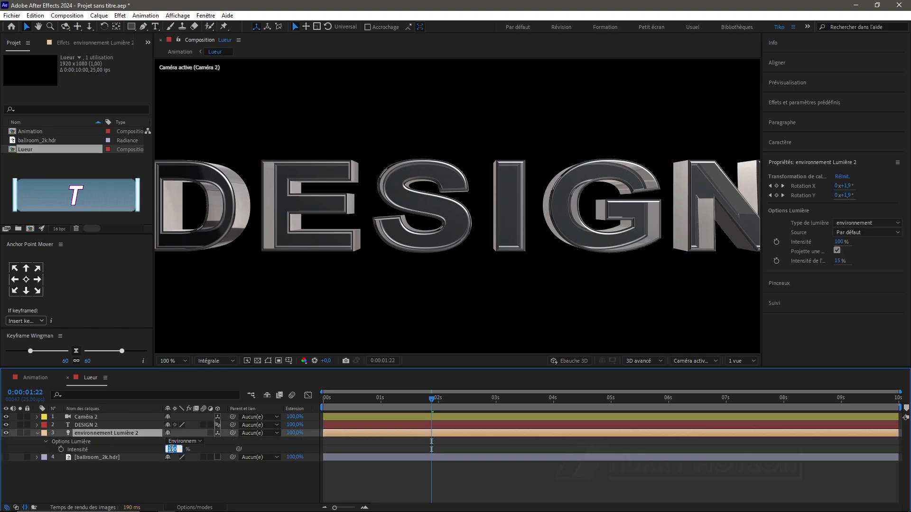
{"action": "type", "text": "10"}
{"action": "key", "text": "Return"}
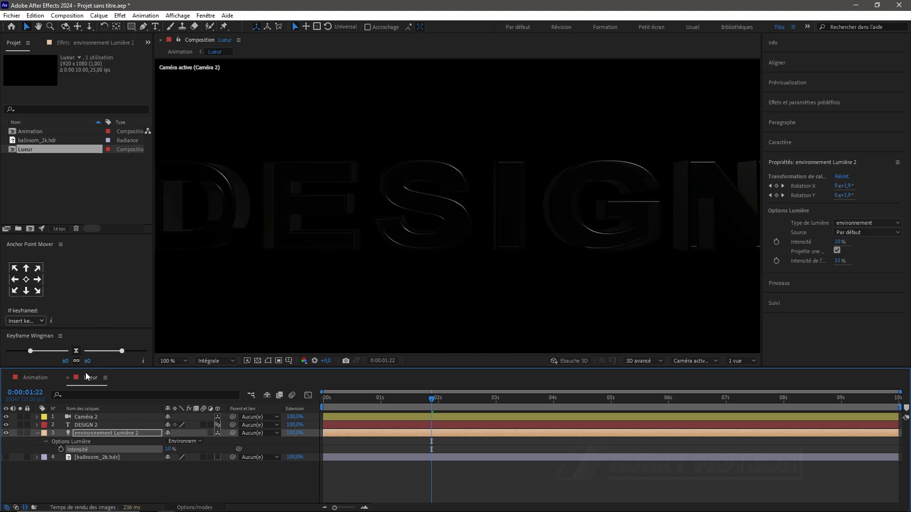
Return to the Animation composition, solo the Lueur layer, and apply the Niveaux (Levels) effect to it.
{"action": "left_click", "coordinate": [38, 377]}
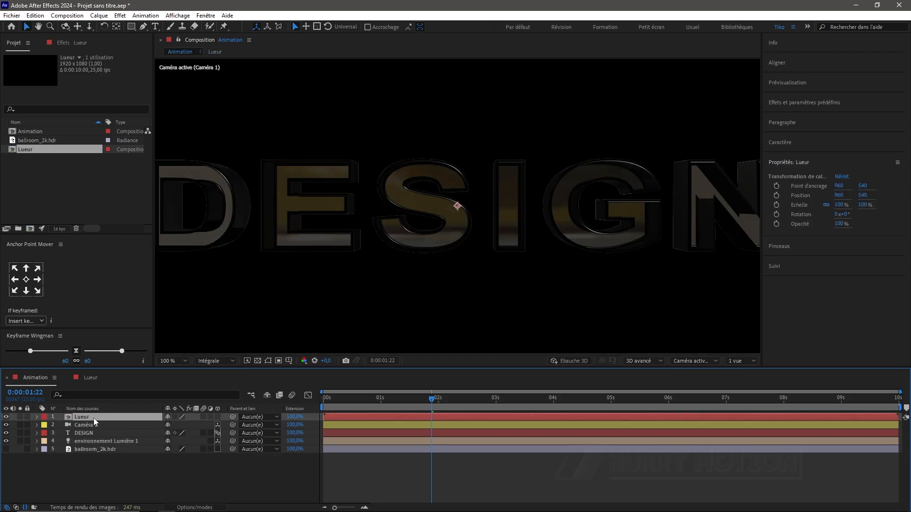
{"action": "left_click", "coordinate": [20, 417]}
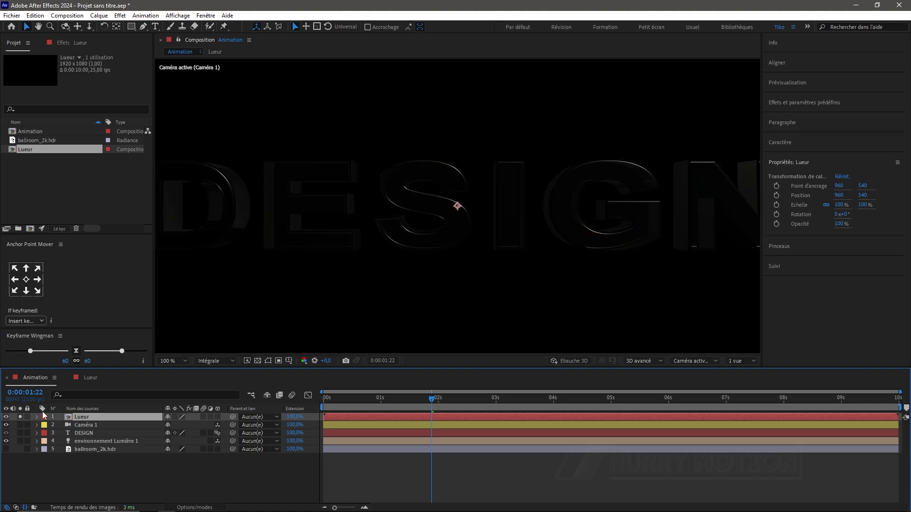
{"action": "left_click", "coordinate": [61, 43]}
{"action": "key", "text": "ctrl+space"}
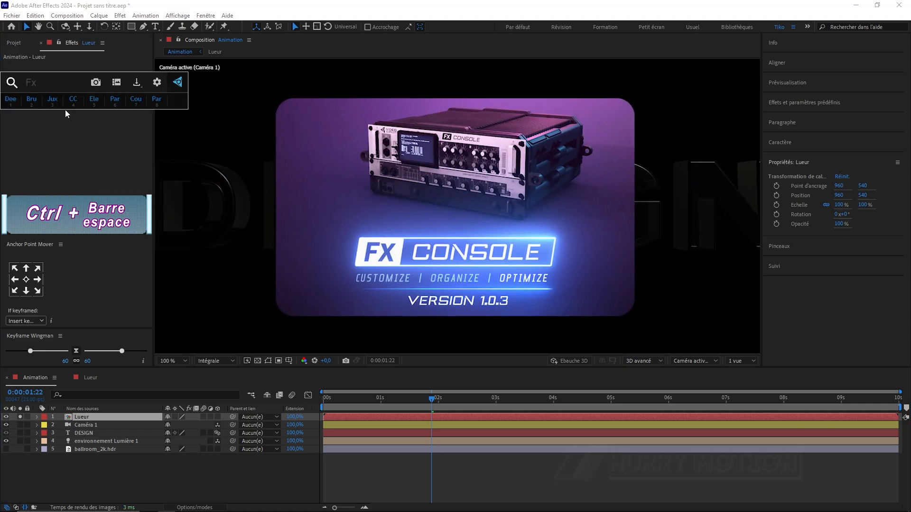
{"action": "type", "text": "nive"}
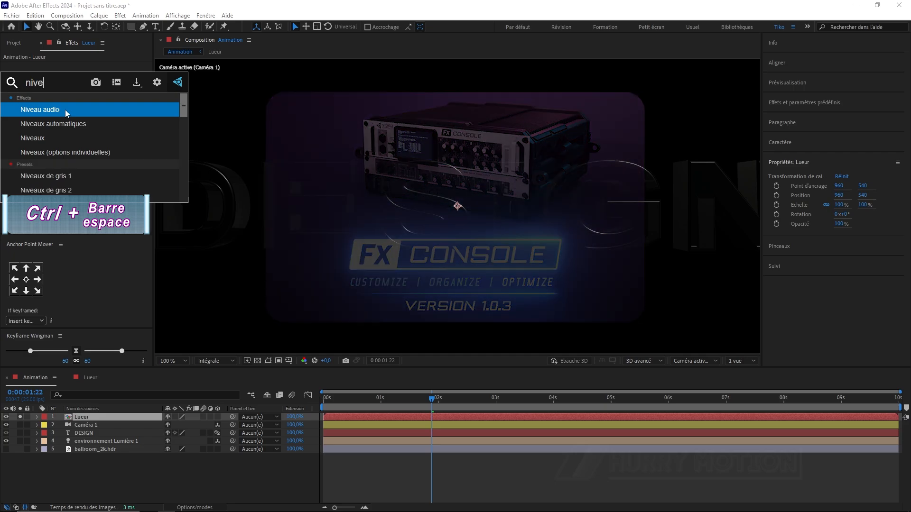
{"action": "left_click", "coordinate": [73, 138]}
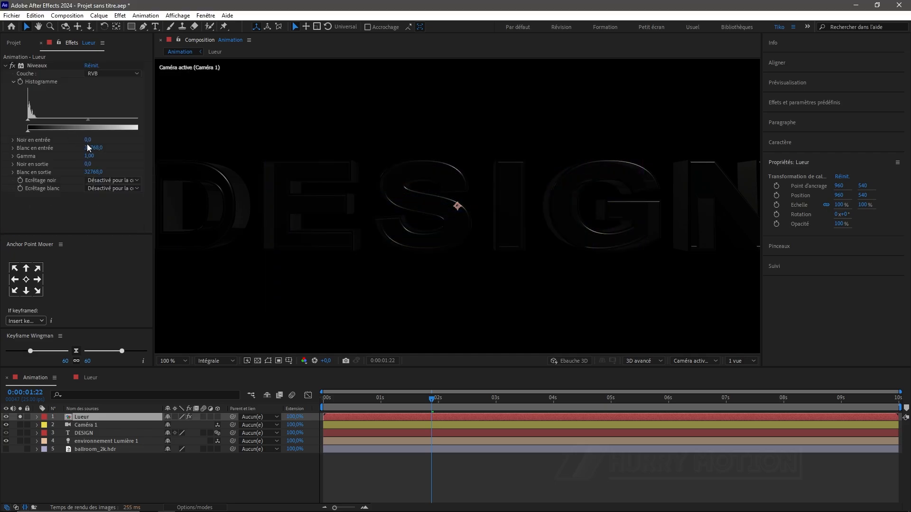
Set the Niveaux effect's input black to 2305.8 and input white to 13307.2, and collapse the effect.
{"action": "left_click", "coordinate": [88, 140]}
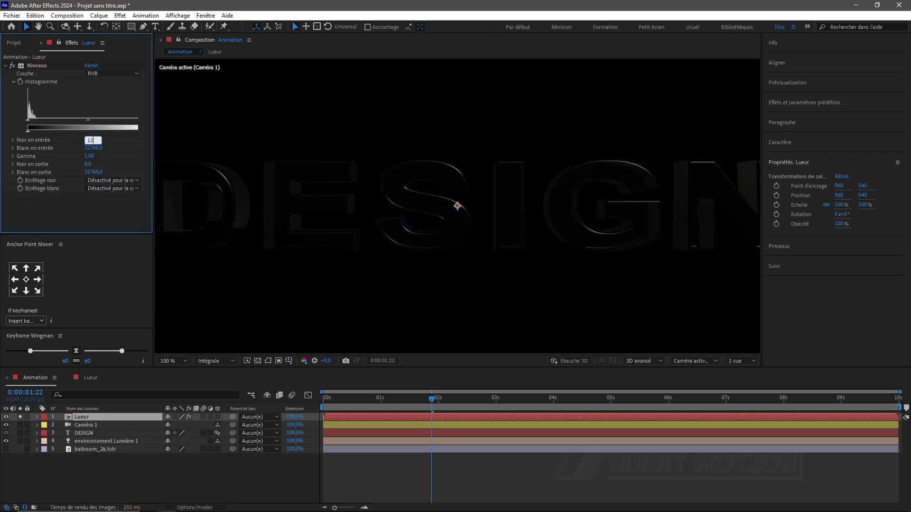
{"action": "key", "text": "Return"}
{"action": "left_click_drag", "start_coordinate": [93, 141], "coordinate": [100, 145]}
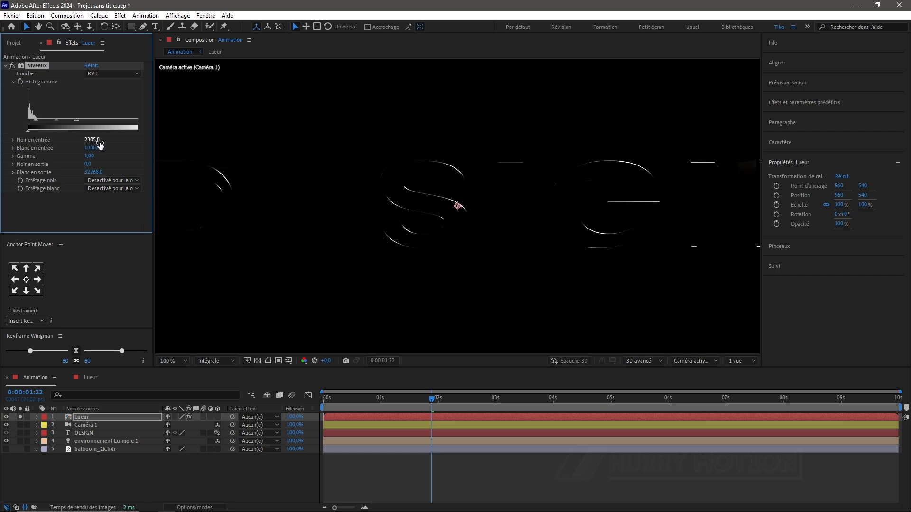
{"action": "key", "text": "comma"}
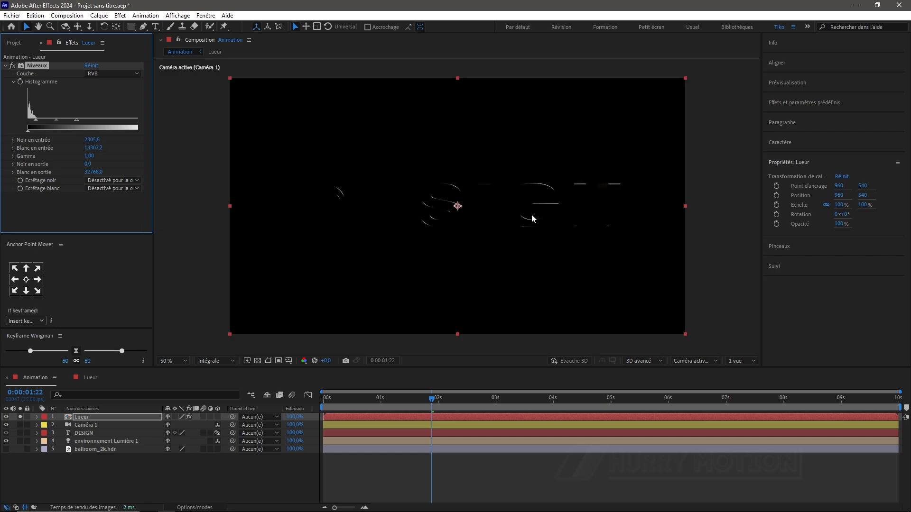
{"action": "key", "text": "period"}
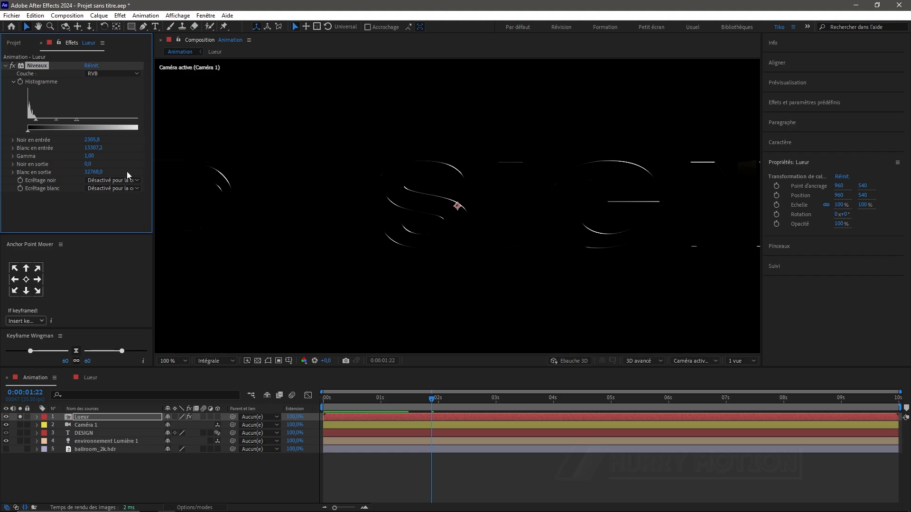
{"action": "left_click", "coordinate": [5, 65]}
{"action": "left_click", "coordinate": [28, 88]}
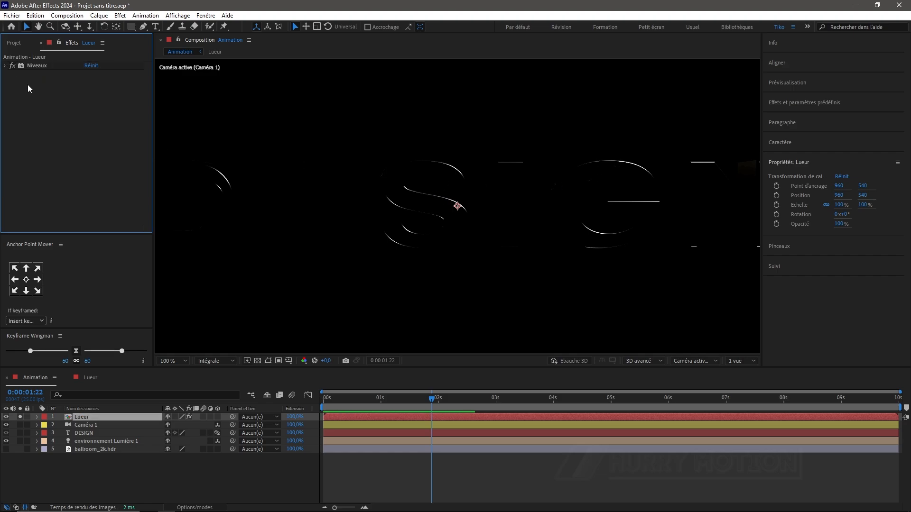
Apply the Lueur diffuse (Glow) effect to the Lueur layer and lower its threshold to 21.6%.
{"action": "key", "text": "ctrl+space"}
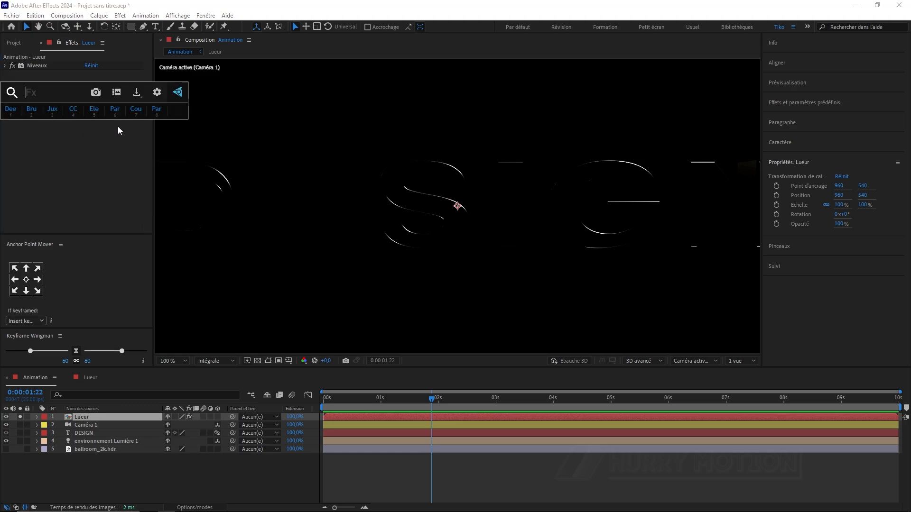
{"action": "type", "text": "lueu"}
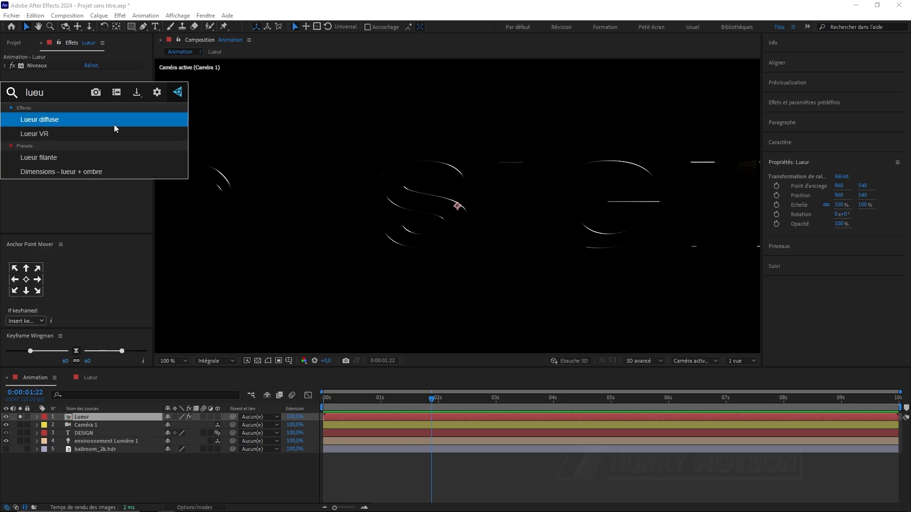
{"action": "key", "text": "Return"}
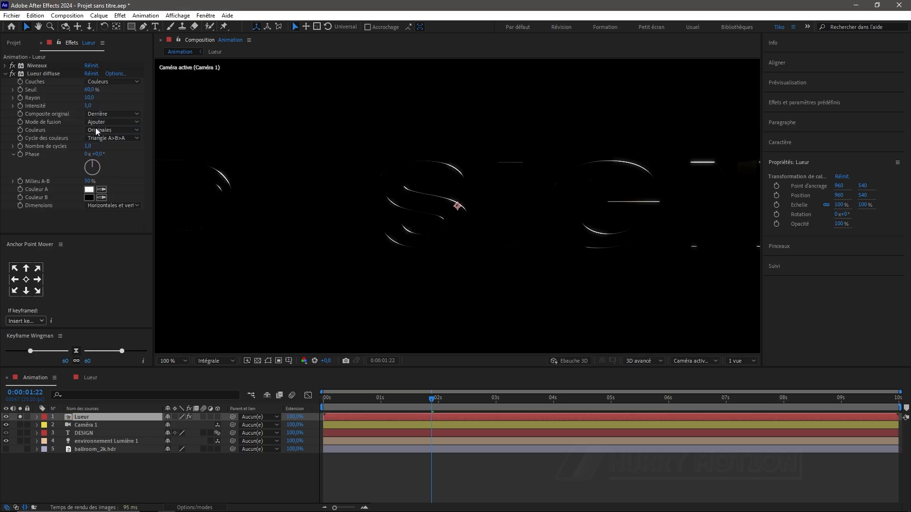
{"action": "left_click_drag", "start_coordinate": [89, 89], "coordinate": [58, 90]}
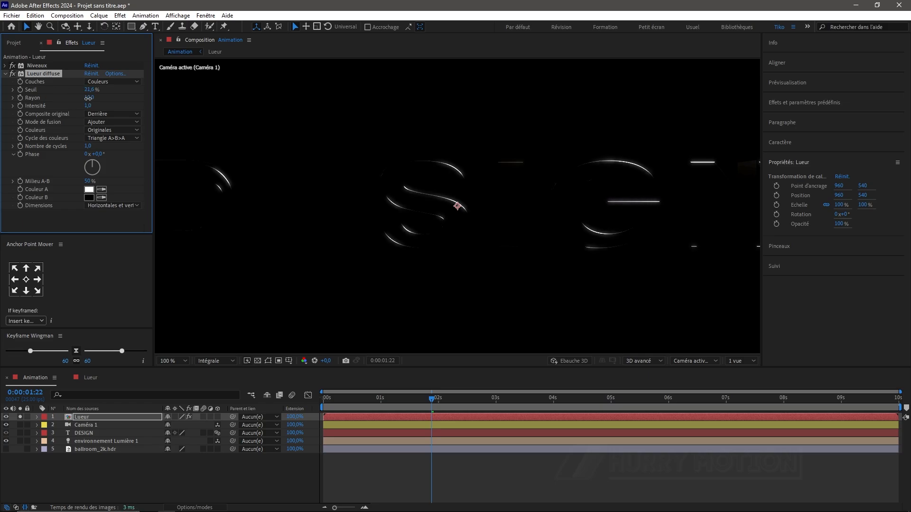
Set the Lueur diffuse effect's radius to 8, threshold to 13.3% and intensity to 2, and unsolo the Lueur layer.
{"action": "left_click_drag", "start_coordinate": [88, 98], "coordinate": [137, 113]}
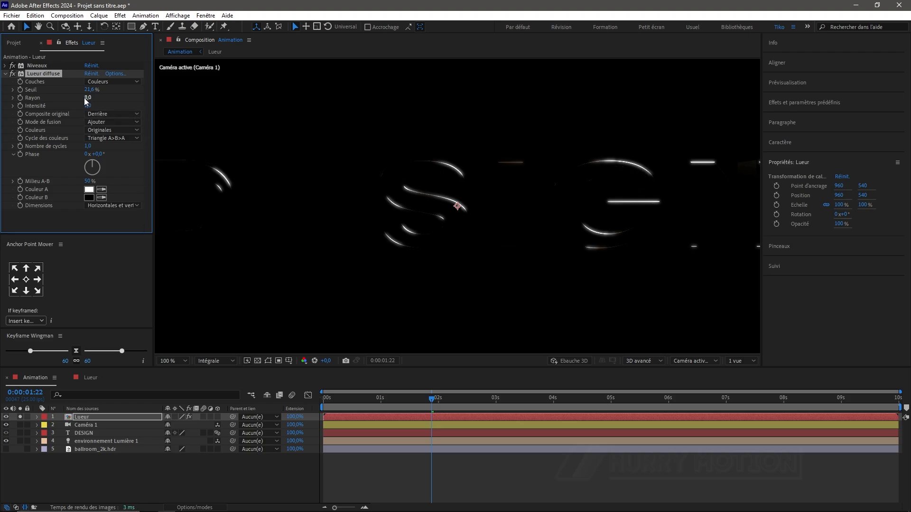
{"action": "left_click_drag", "start_coordinate": [88, 91], "coordinate": [78, 90]}
{"action": "left_click", "coordinate": [20, 416]}
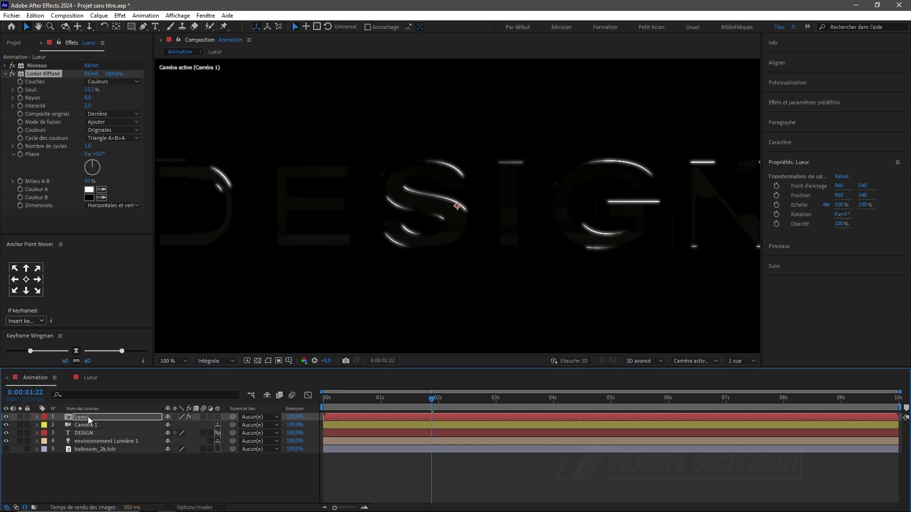
Set the Lueur layer's blending mode to additive and preview the animation.
{"action": "left_click", "coordinate": [204, 507]}
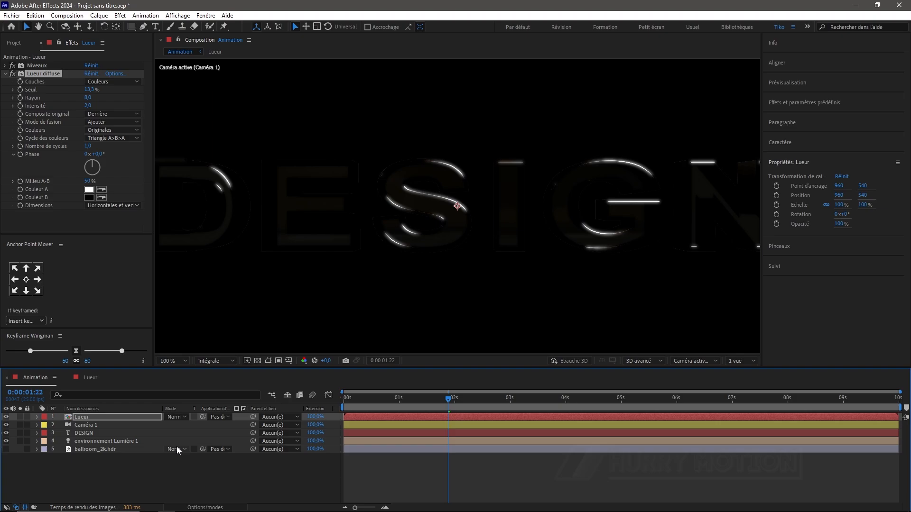
{"action": "left_click", "coordinate": [175, 417]}
{"action": "left_click", "coordinate": [227, 196]}
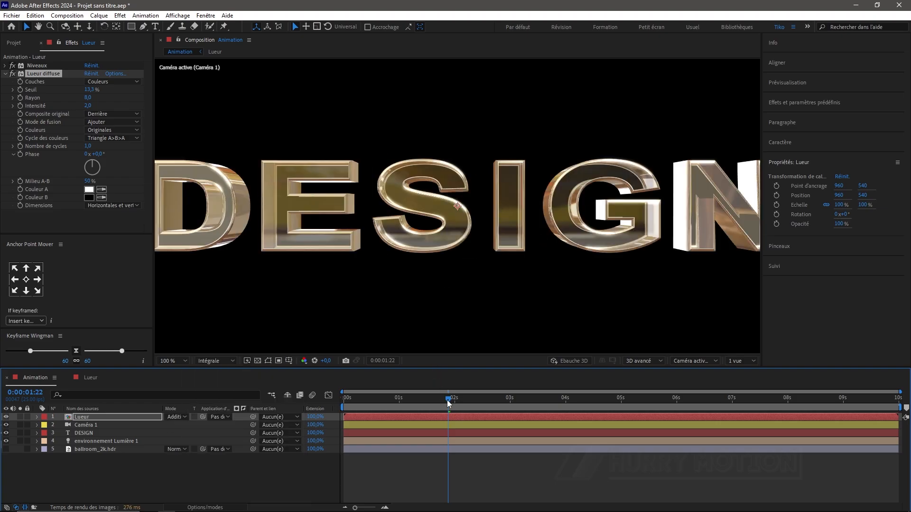
{"action": "left_click_drag", "start_coordinate": [448, 398], "coordinate": [412, 401]}
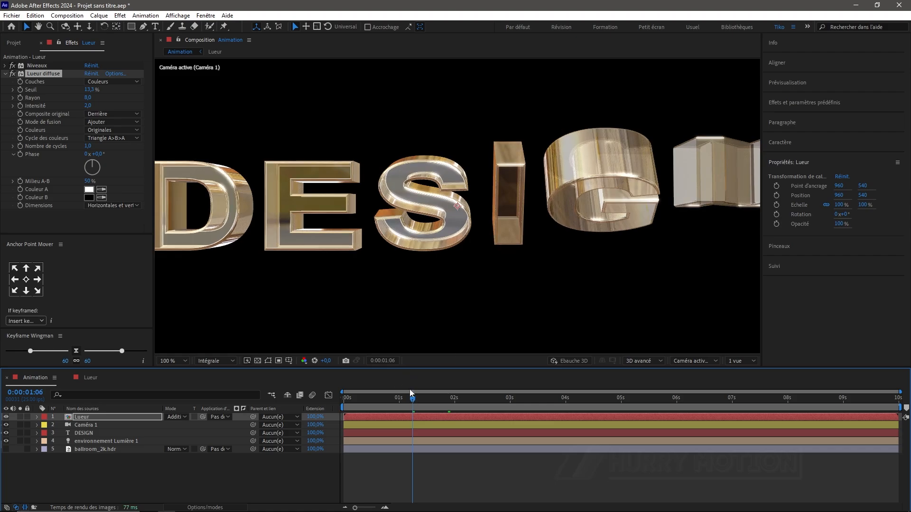
{"action": "key", "text": "space"}
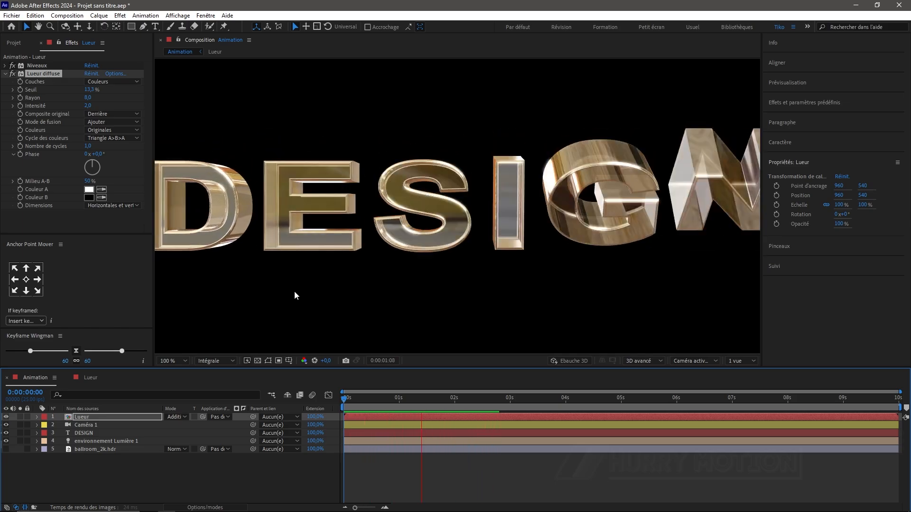
{"action": "key", "text": "space"}
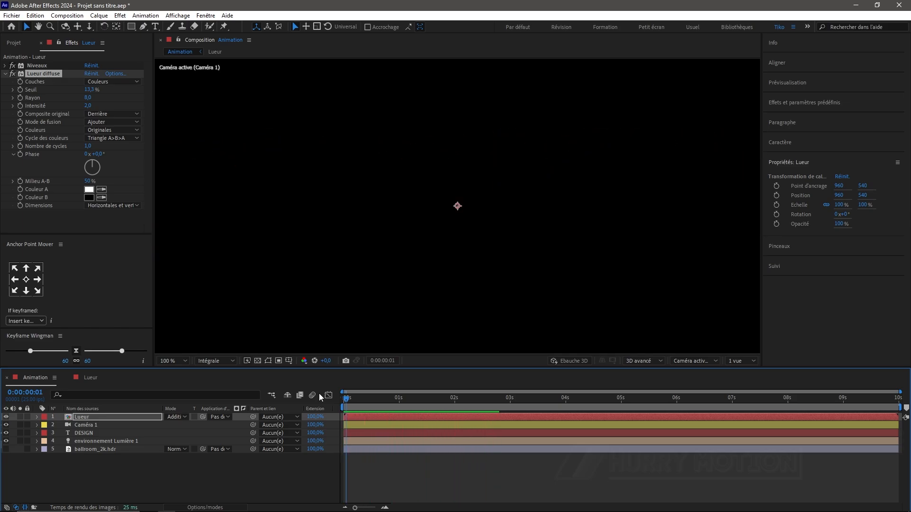
Add an adjustment layer to the Animation composition and duplicate the DESIGN text layer under the name Flou.
{"action": "left_click_drag", "start_coordinate": [349, 400], "coordinate": [454, 407]}
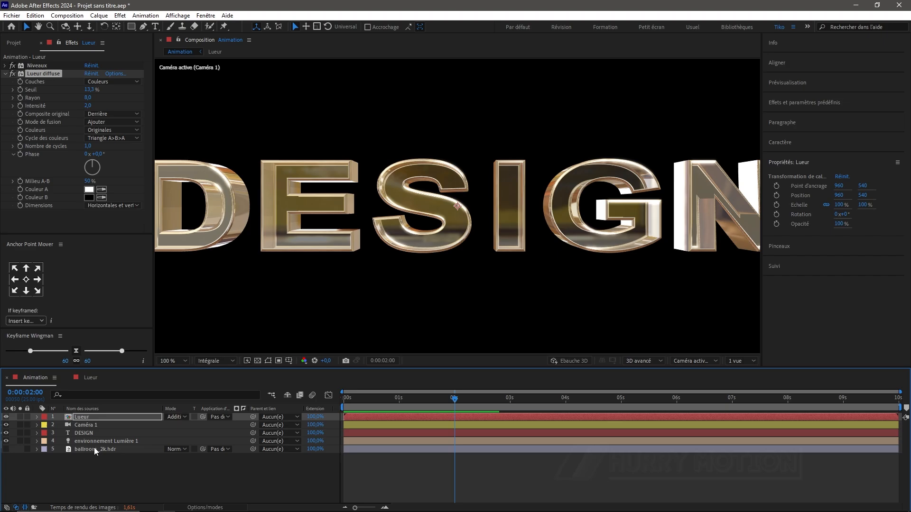
{"action": "key", "text": "ctrl+alt+y"}
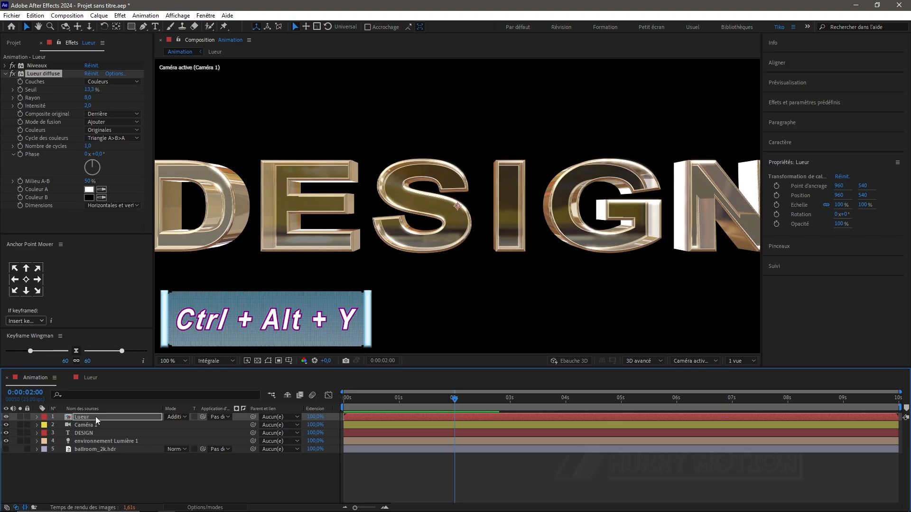
{"action": "left_click", "coordinate": [89, 440]}
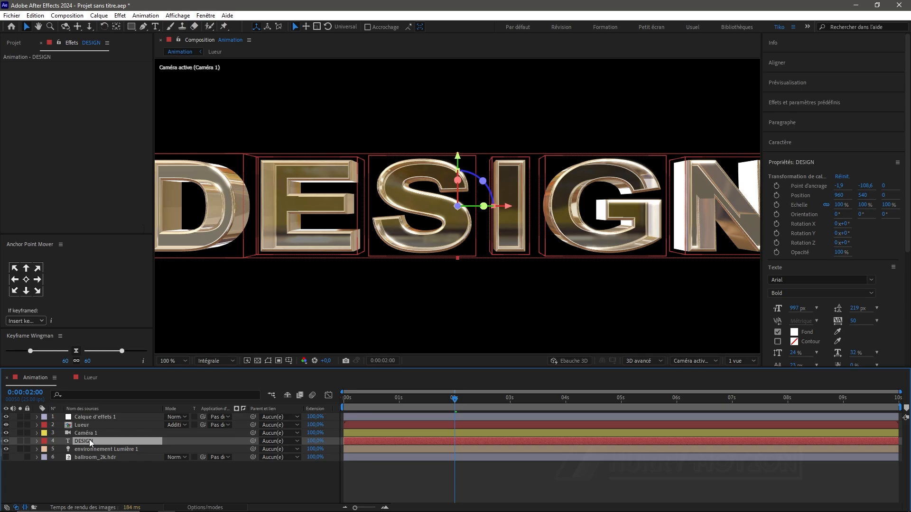
{"action": "key", "text": "ctrl+d"}
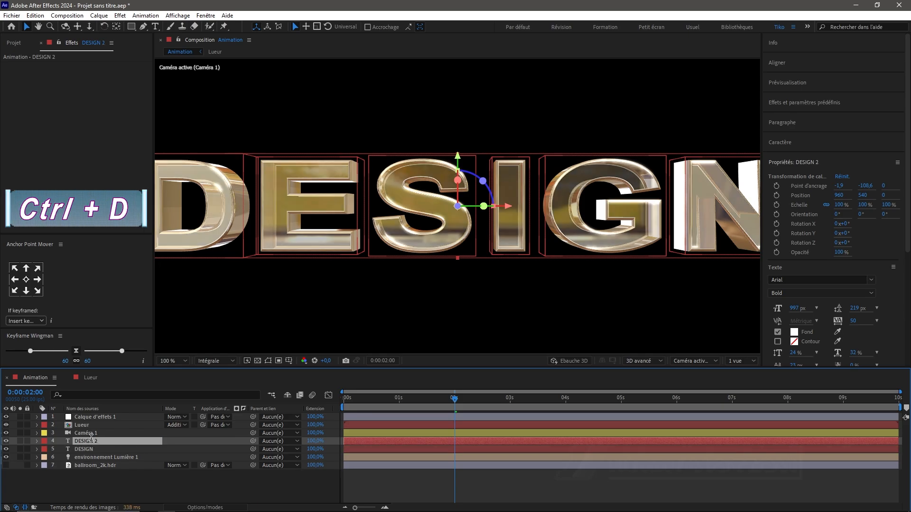
{"action": "key", "text": "Return"}
{"action": "type", "text": "Flou"}
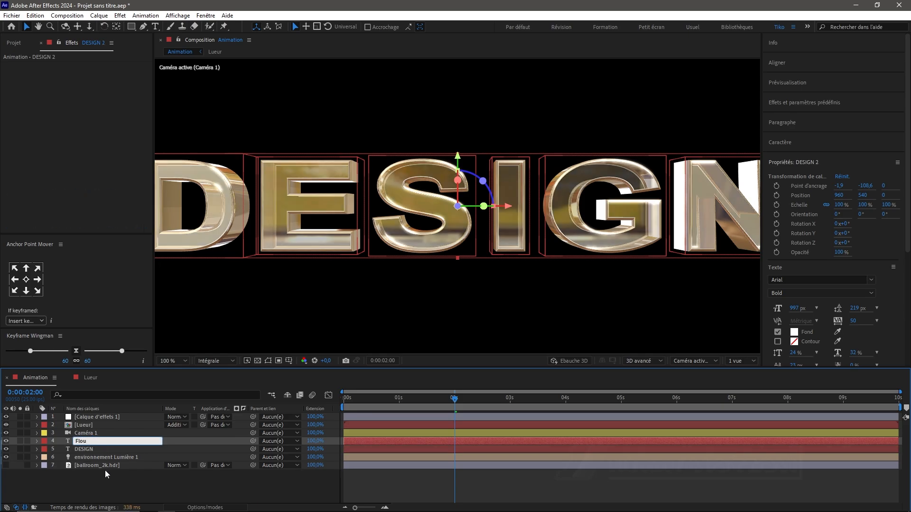
{"action": "left_click", "coordinate": [104, 471]}
Move the adjustment layer directly below the DESIGN layer and assign the Flou layer as its track matte.
{"action": "left_click_drag", "start_coordinate": [109, 417], "coordinate": [112, 454]}
{"action": "left_click", "coordinate": [102, 457]}
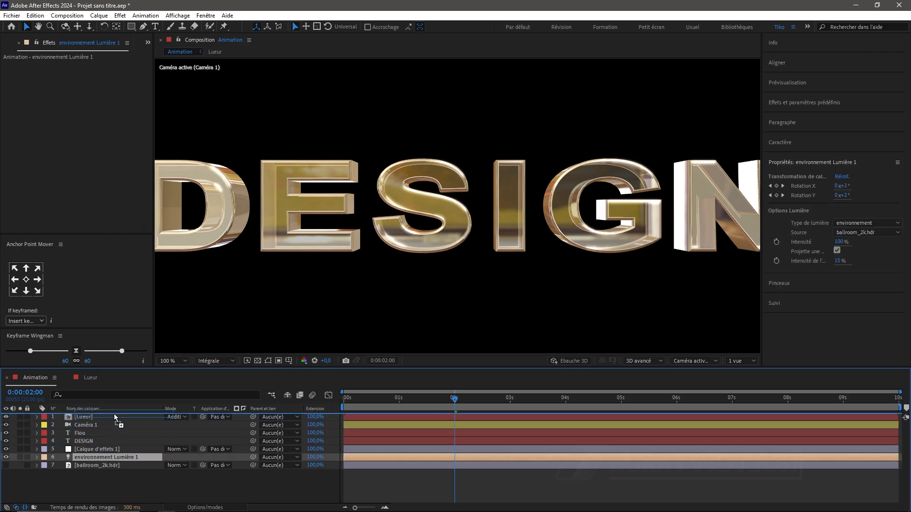
{"action": "left_click", "coordinate": [95, 450]}
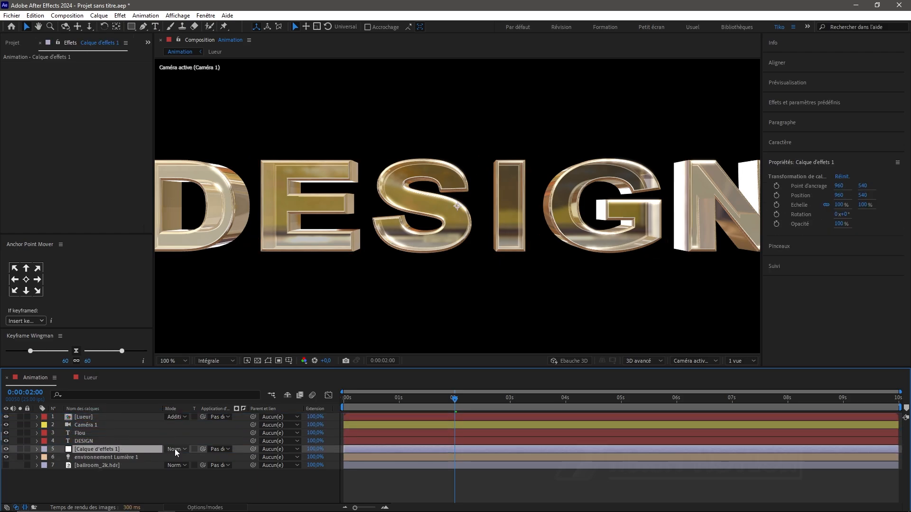
{"action": "left_click_drag", "start_coordinate": [202, 449], "coordinate": [92, 436]}
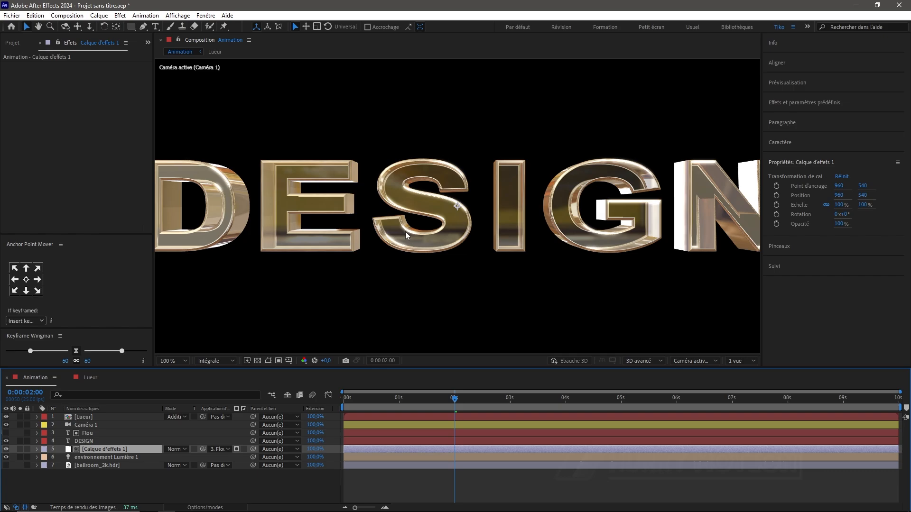
Show the ballroom_2k.hdr layer and apply the Bruit (Noise) effect to the adjustment layer.
{"action": "left_click", "coordinate": [6, 465]}
{"action": "key", "text": "period"}
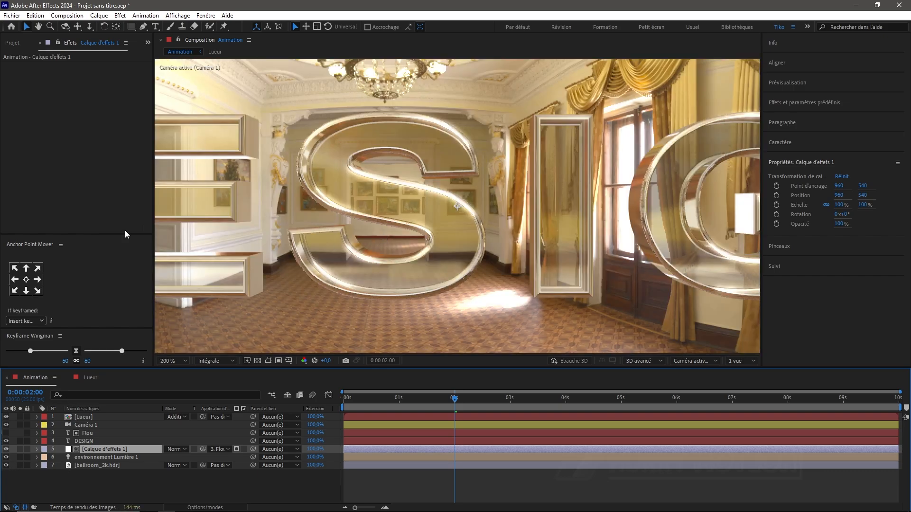
{"action": "left_click", "coordinate": [60, 210]}
{"action": "key", "text": "ctrl+space"}
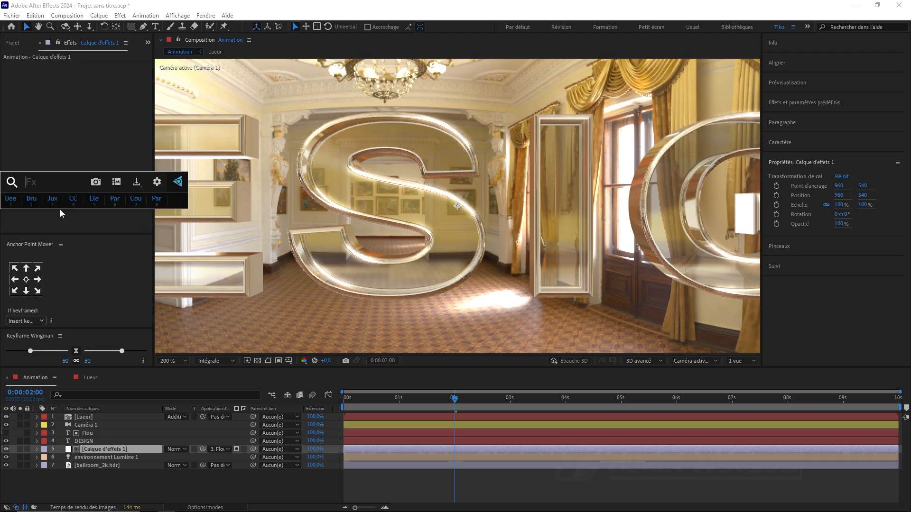
{"action": "type", "text": "bruit"}
{"action": "key", "text": "Return"}
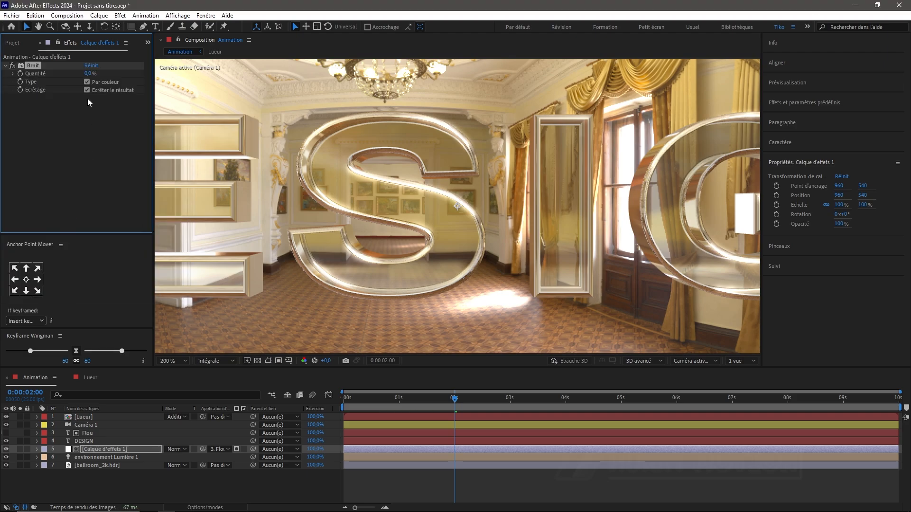
Set the Bruit effect's amount to 79%.
{"action": "left_click", "coordinate": [95, 74]}
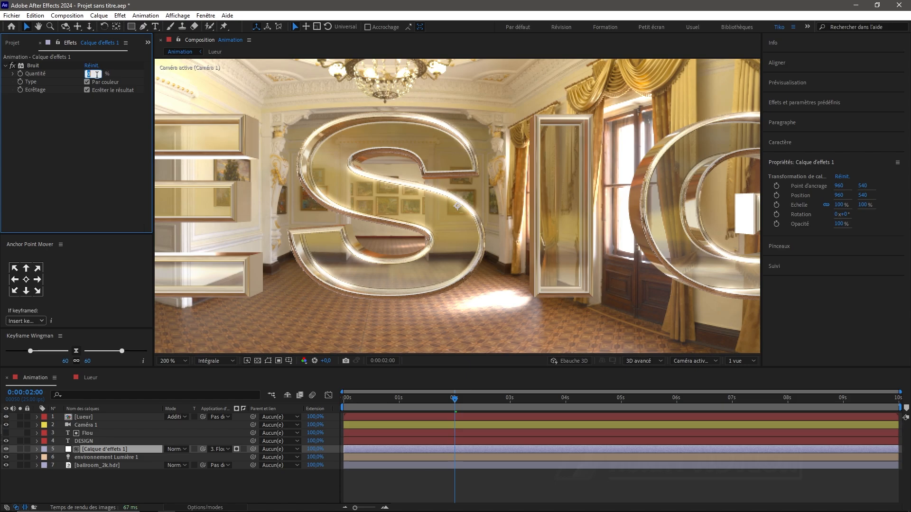
{"action": "type", "text": "50"}
{"action": "key", "text": "Return"}
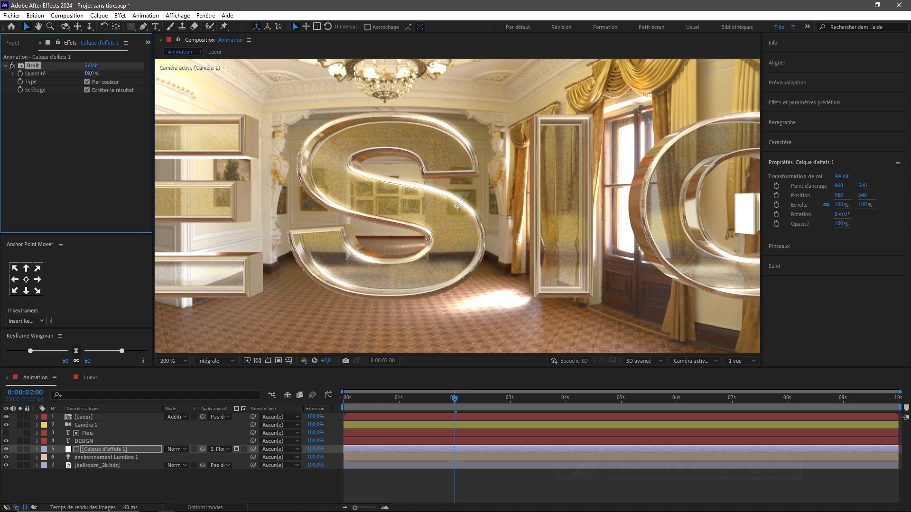
{"action": "left_click_drag", "start_coordinate": [89, 73], "coordinate": [104, 74]}
Apply the Flou encadré accéléré (Fast Box Blur) effect to the adjustment layer with a blur radius of 5.
{"action": "key", "text": "ctrl+space"}
{"action": "type", "text": "flo"}
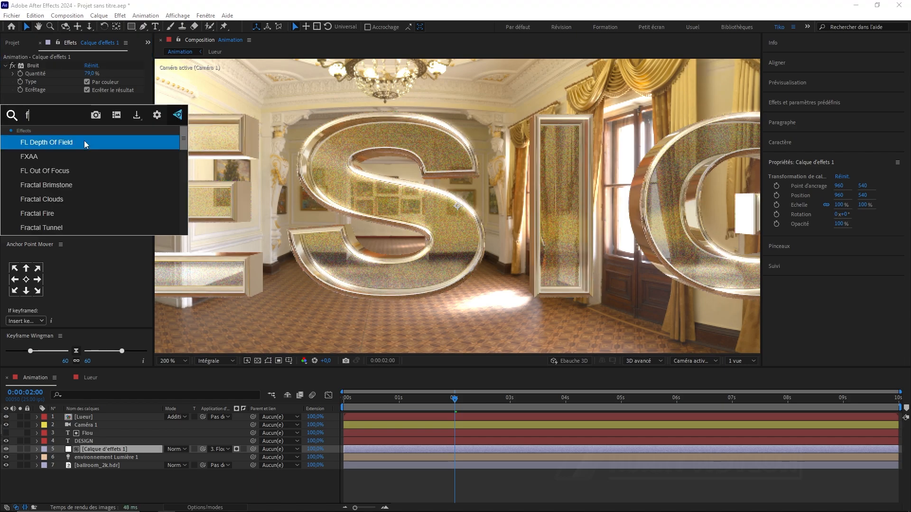
{"action": "left_click", "coordinate": [92, 155]}
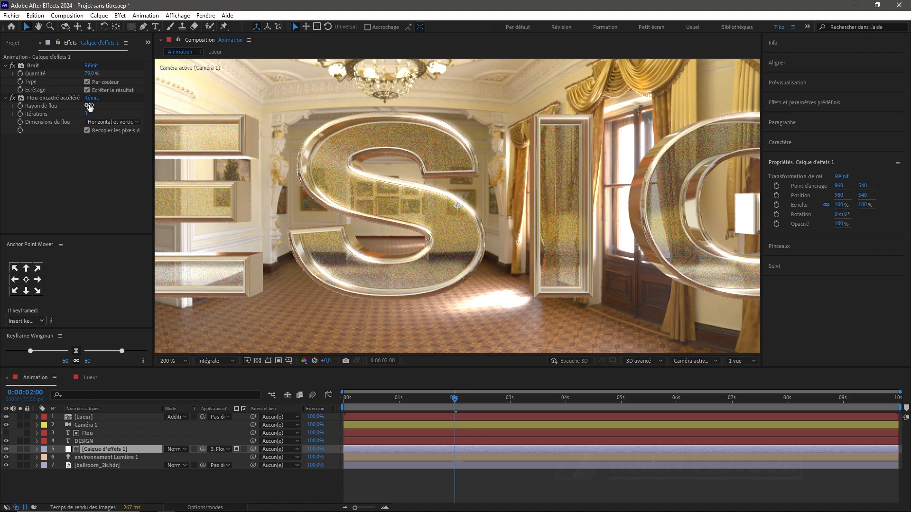
{"action": "left_click", "coordinate": [88, 105]}
{"action": "key", "text": "Return"}
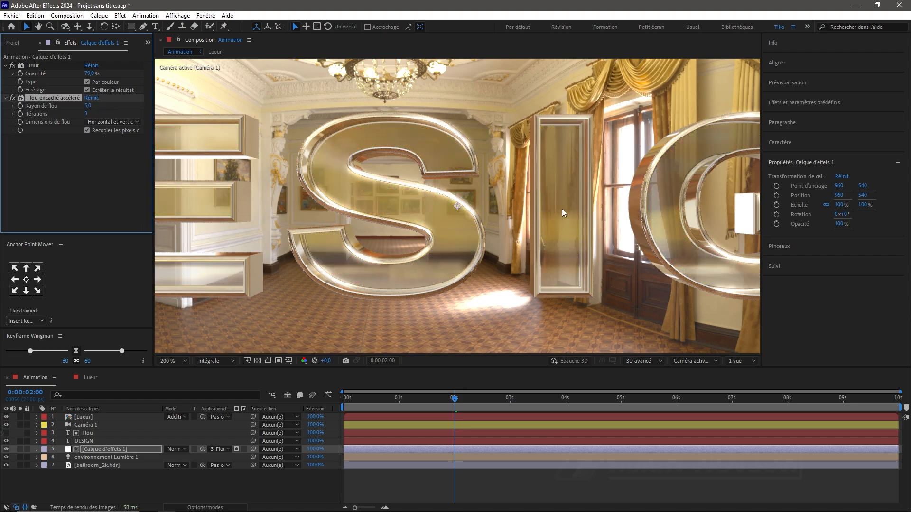
Hide the ballroom_2k.hdr layer and play the animation from the start to review the blurred letter faces.
{"action": "key", "text": "ctrl+shift+a"}
{"action": "scroll", "coordinate": [445, 150], "scroll_direction": "down", "scroll_amount": 1}
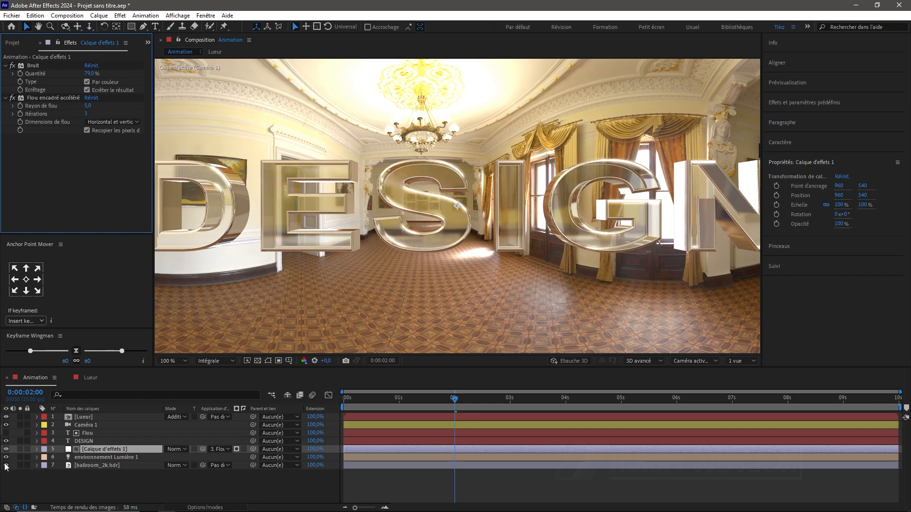
{"action": "left_click", "coordinate": [6, 465]}
{"action": "left_click", "coordinate": [342, 398]}
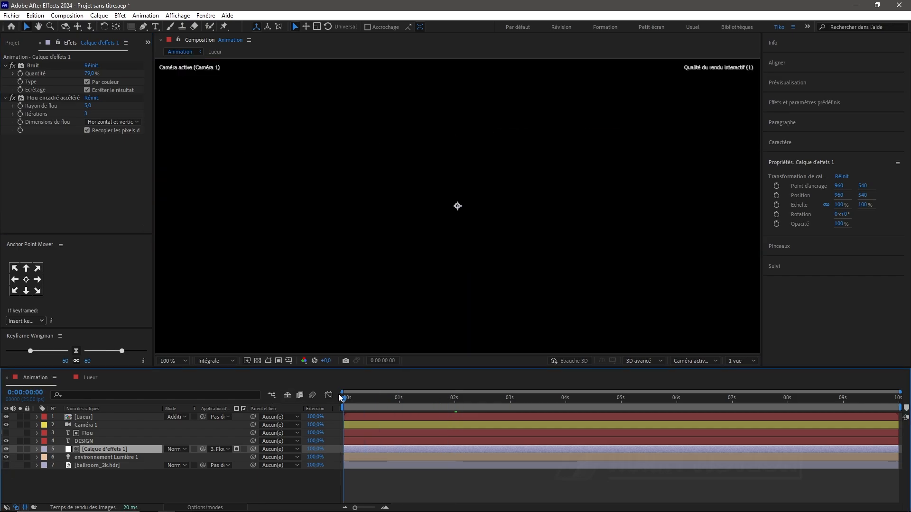
{"action": "key", "text": "space"}
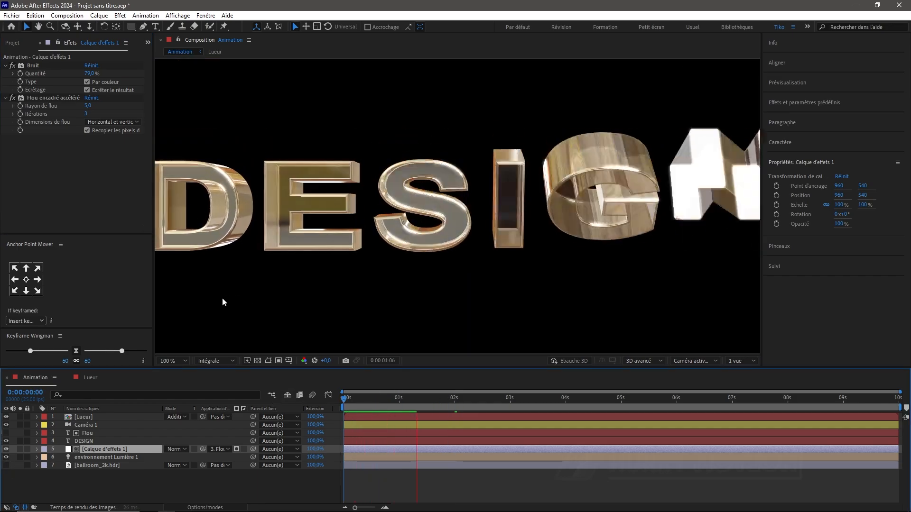
{"action": "scroll", "coordinate": [222, 297], "scroll_direction": "down", "scroll_amount": 1}
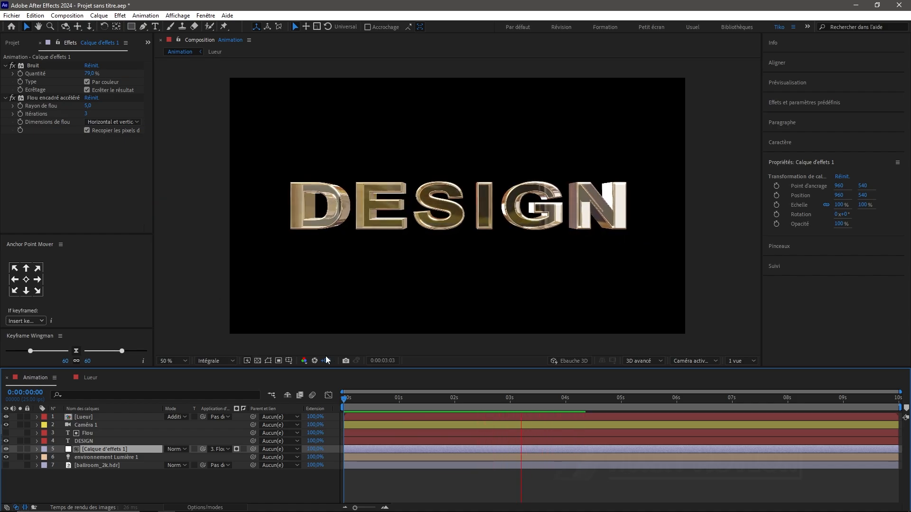
{"action": "key", "text": "space"}
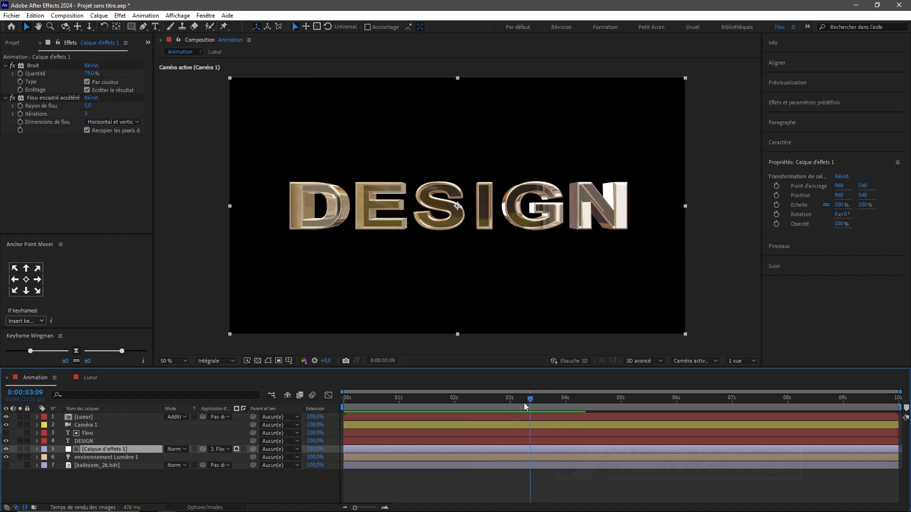
Precompose all seven layers as Animation_02, transferring all attributes into the new composition.
{"action": "left_click", "coordinate": [524, 403]}
{"action": "left_click_drag", "start_coordinate": [80, 472], "coordinate": [90, 420]}
{"action": "right_click", "coordinate": [89, 421]}
{"action": "left_click", "coordinate": [138, 357]}
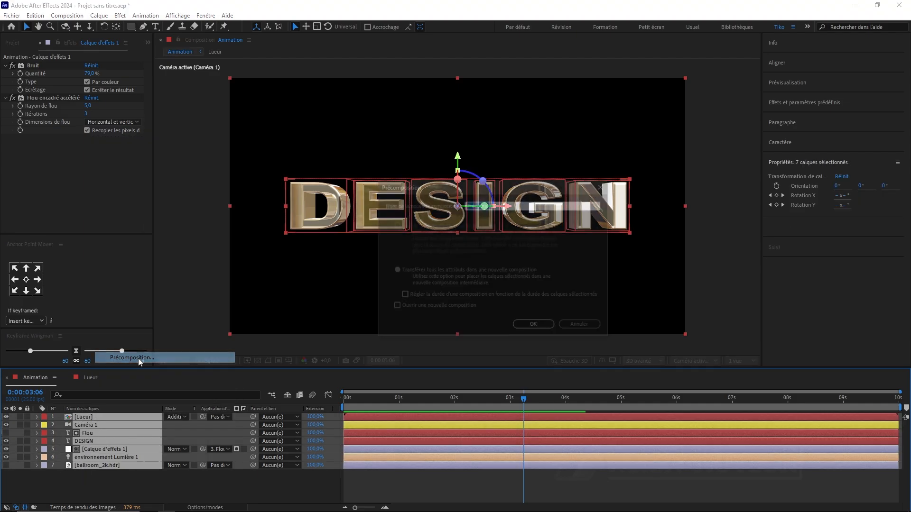
{"action": "type", "text": "Animation_02"}
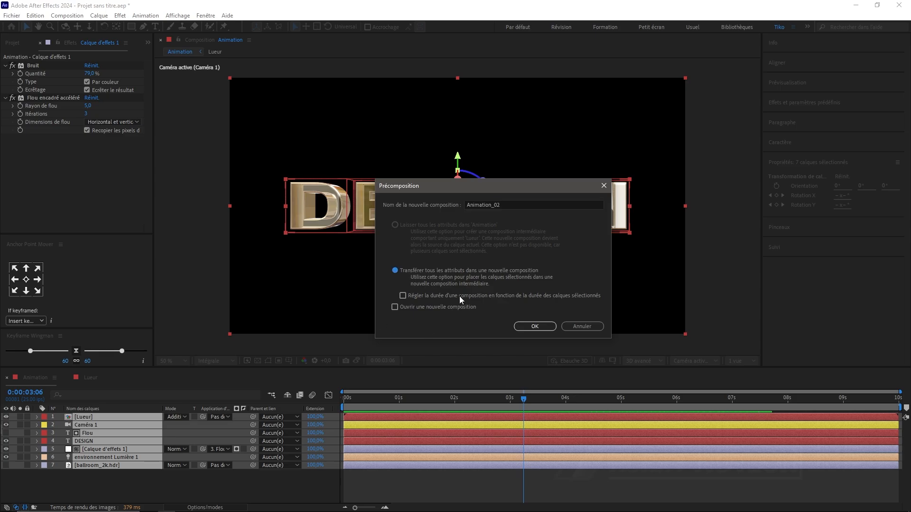
{"action": "left_click", "coordinate": [535, 326]}
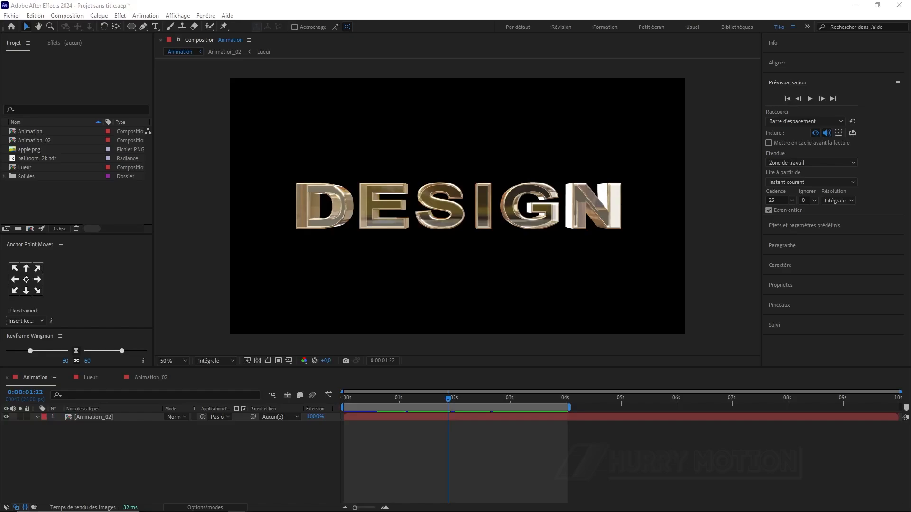
{"action": "left_click_drag", "start_coordinate": [450, 400], "coordinate": [456, 417]}
{"action": "mouse_move", "coordinate": [465, 417]}
{"action": "left_mouse_down"}
{"action": "mouse_move", "coordinate": [375, 413]}
{"action": "mouse_move", "coordinate": [437, 414]}
{"action": "mouse_move", "coordinate": [450, 403]}
{"action": "mouse_move", "coordinate": [401, 401]}
{"action": "mouse_move", "coordinate": [456, 401]}
{"action": "left_mouse_up"}
{"action": "scroll", "coordinate": [450, 291], "scroll_direction": "up", "scroll_amount": 1}
{"action": "scroll", "coordinate": [450, 294], "scroll_direction": "down", "scroll_amount": 1}
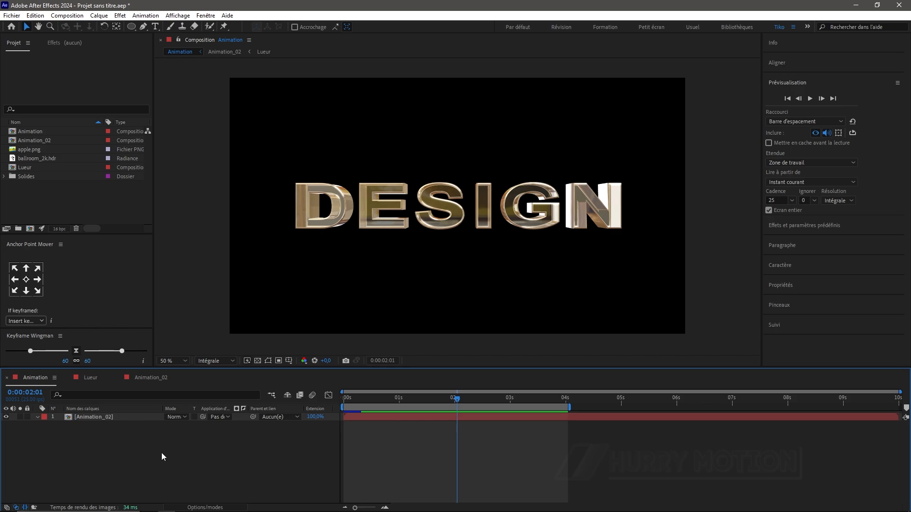
Create a black 1920 x 1080 px solid named BG in the Animation composition.
{"action": "key", "text": "ctrl+y"}
{"action": "type", "text": "BG"}
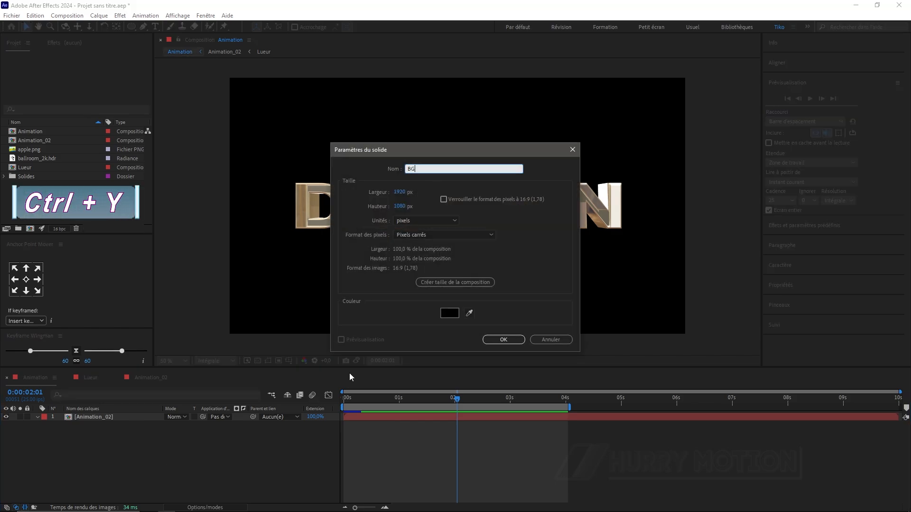
{"action": "left_click", "coordinate": [502, 340]}
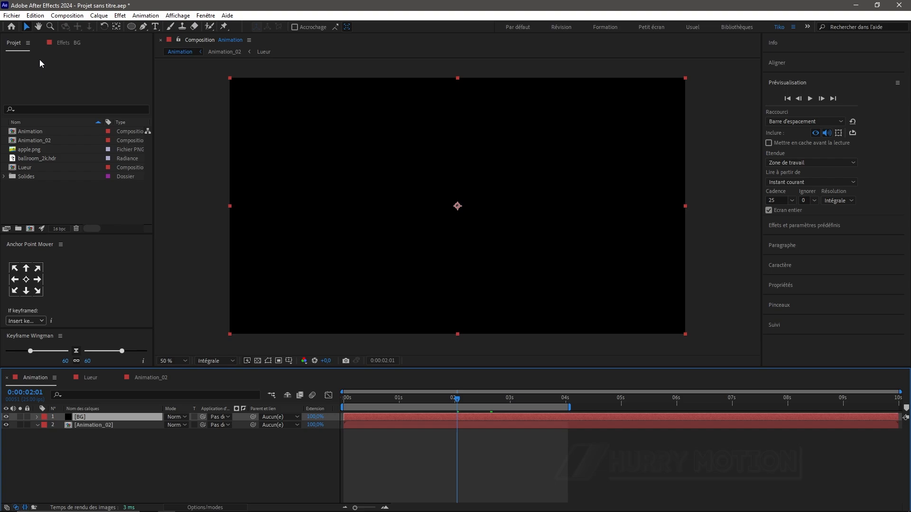
Apply the Gamme des dégradés (Gradient Ramp) effect to the BG layer and set its type to Radial.
{"action": "left_click", "coordinate": [63, 43]}
{"action": "key", "text": "ctrl+space"}
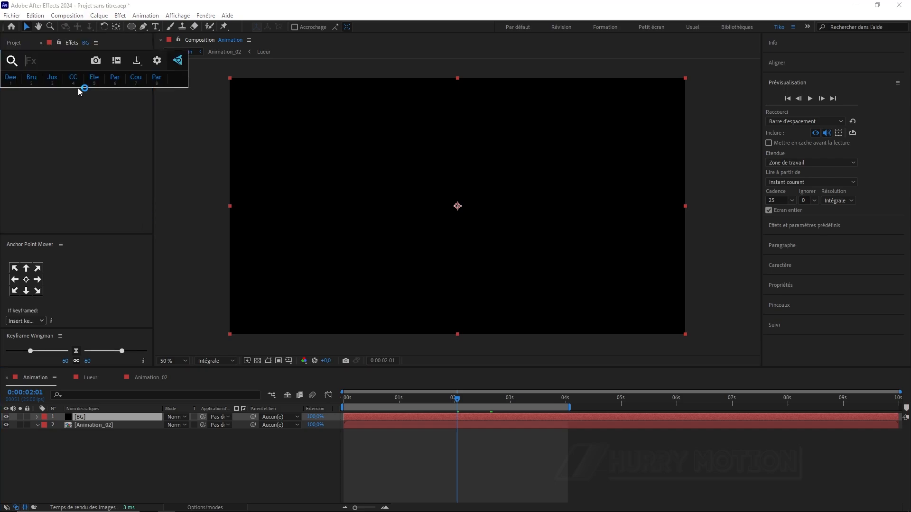
{"action": "type", "text": "gamme"}
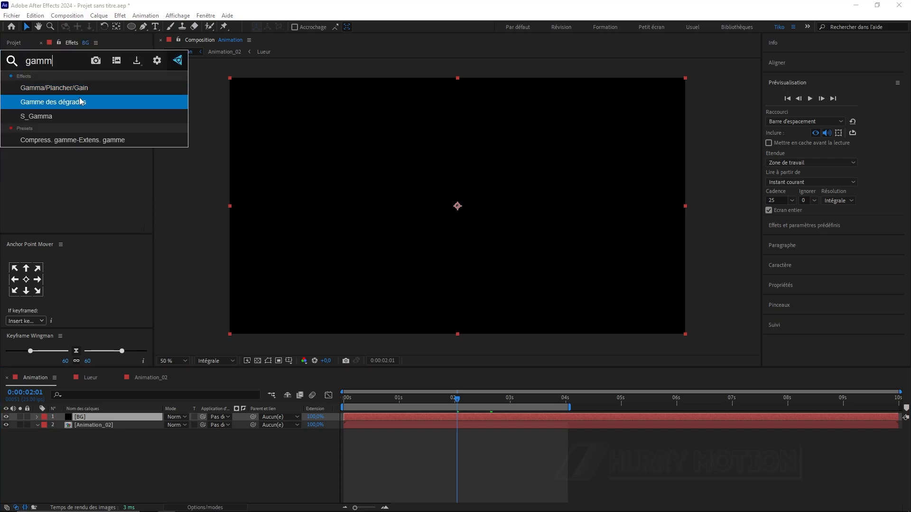
{"action": "left_click", "coordinate": [80, 101]}
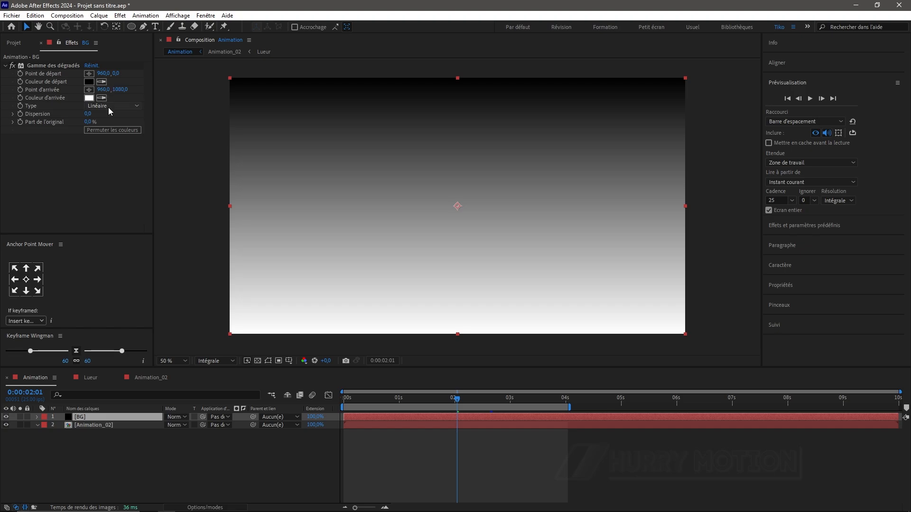
{"action": "left_click", "coordinate": [108, 107]}
{"action": "left_click", "coordinate": [120, 121]}
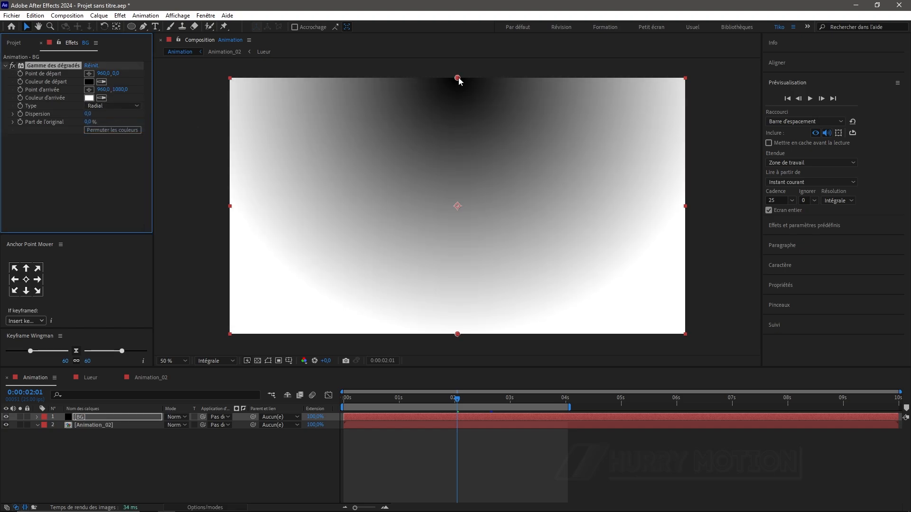
Set the gradient's start point to 960, 546, end point to 960, 1548 and dispersion to 41, and move BG beneath Animation_02.
{"action": "left_click_drag", "start_coordinate": [458, 78], "coordinate": [461, 210]}
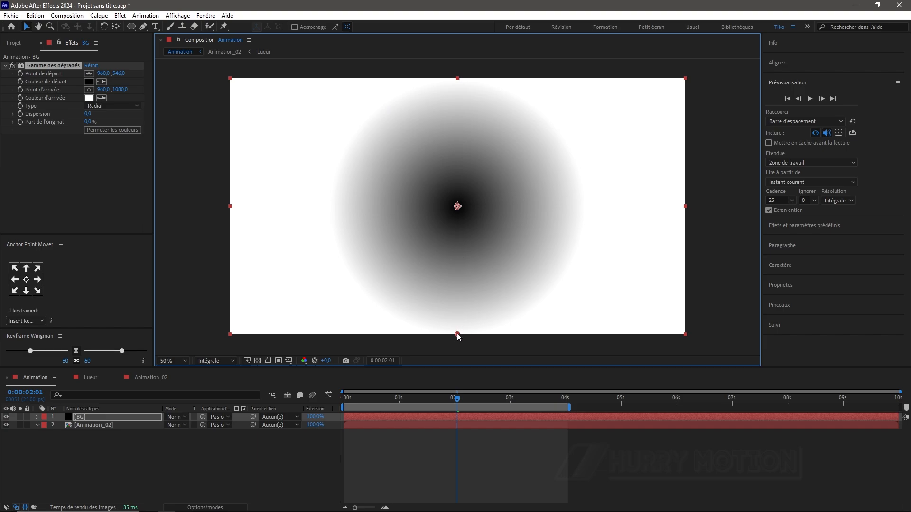
{"action": "left_click_drag", "start_coordinate": [459, 359], "coordinate": [452, 448]}
{"action": "left_click_drag", "start_coordinate": [90, 118], "coordinate": [318, 145]}
{"action": "left_click_drag", "start_coordinate": [97, 417], "coordinate": [96, 439]}
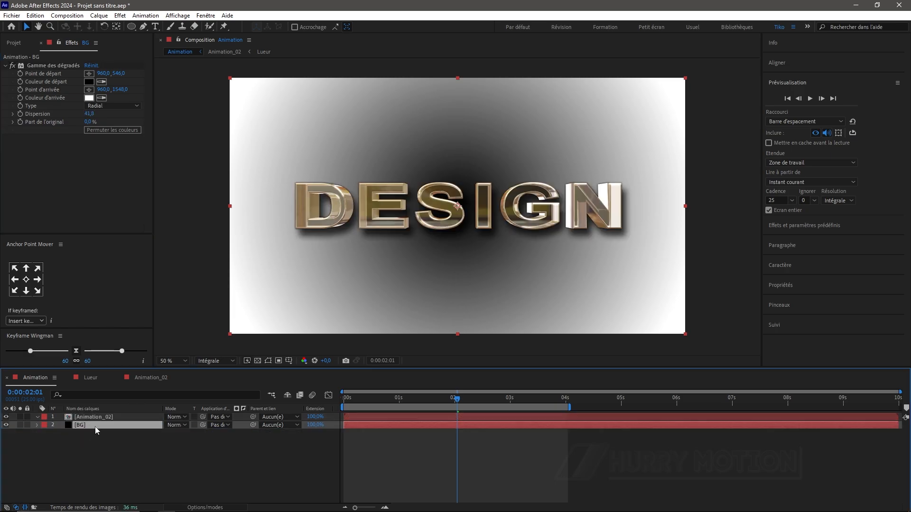
Add the Ombre portée (Drop Shadow) layer style to the Animation_02 layer.
{"action": "left_click", "coordinate": [95, 420]}
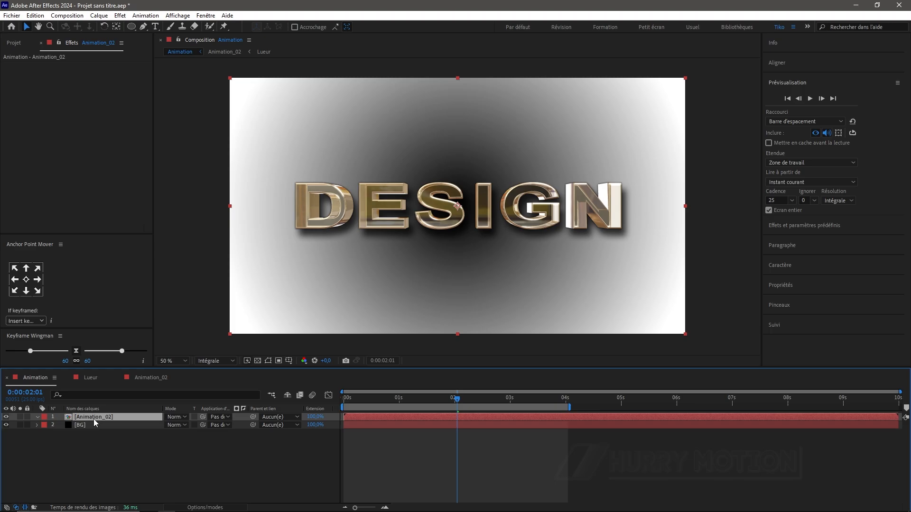
{"action": "right_click", "coordinate": [89, 418]}
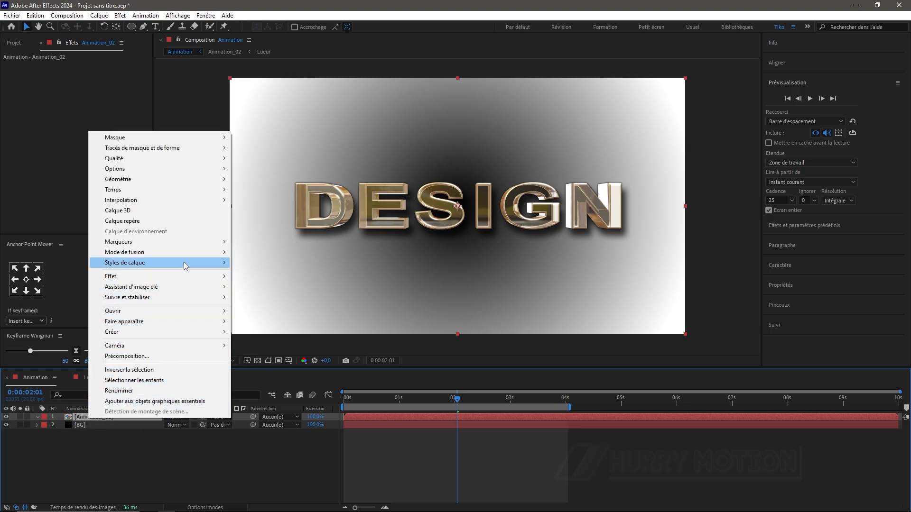
{"action": "mouse_move", "coordinate": [185, 264]}
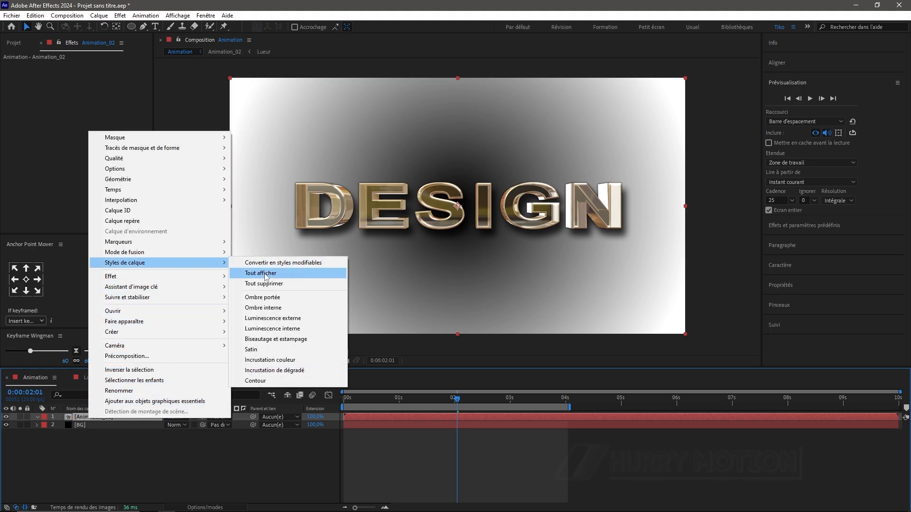
{"action": "left_click", "coordinate": [287, 300]}
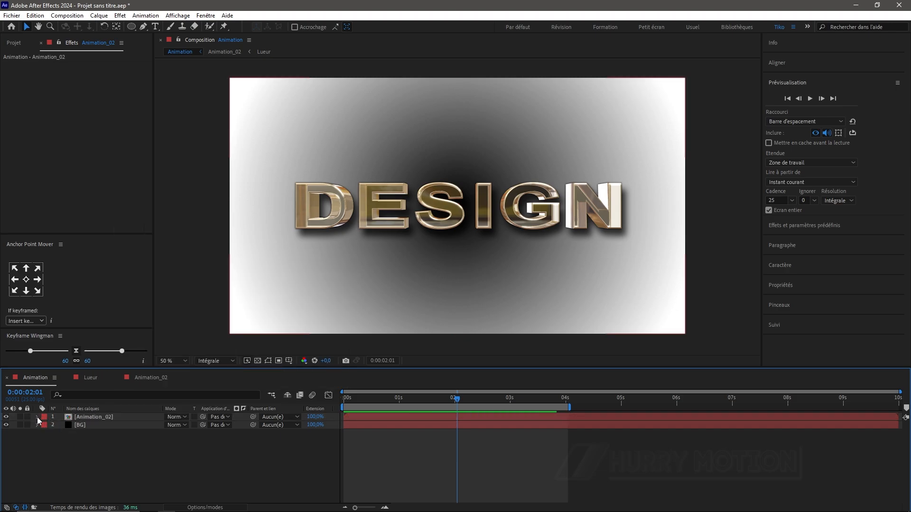
Compare the title with and without its Ombre portée style in the Animation_02 layer's properties.
{"action": "left_click", "coordinate": [37, 417]}
{"action": "left_click", "coordinate": [45, 433]}
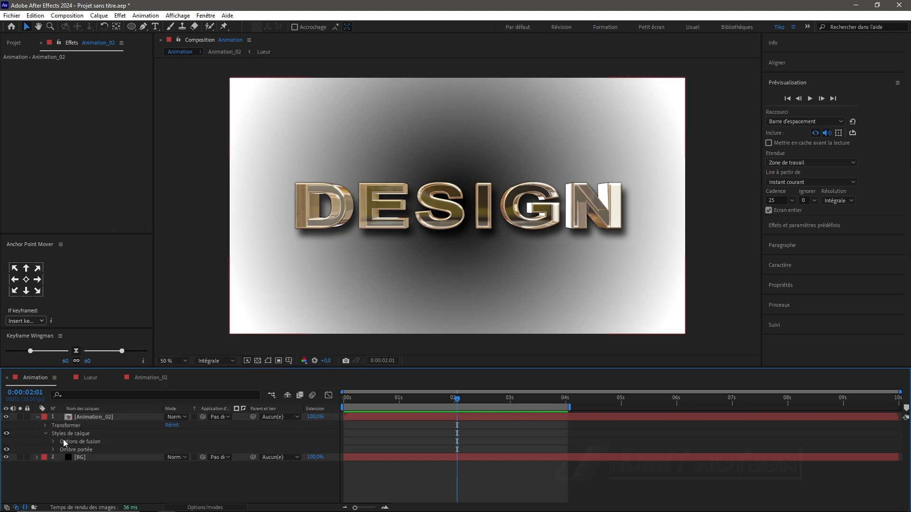
{"action": "left_click", "coordinate": [6, 449]}
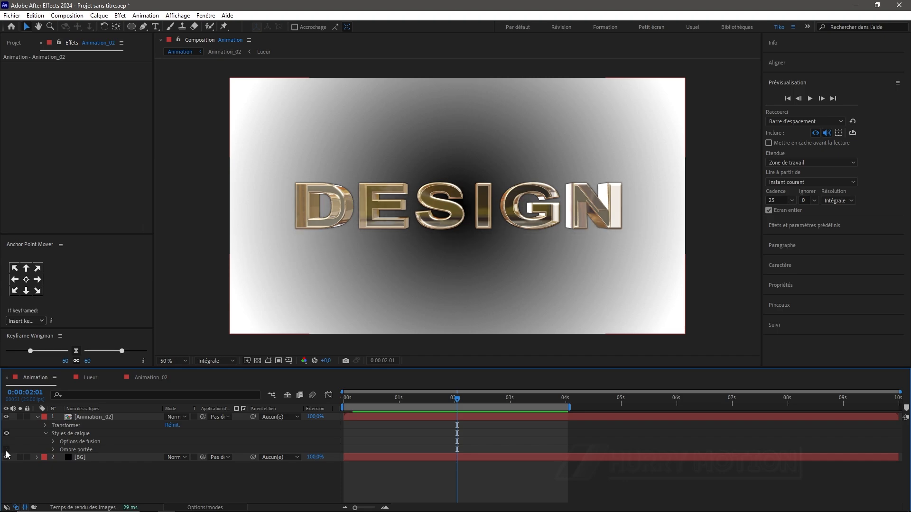
{"action": "left_click", "coordinate": [6, 449]}
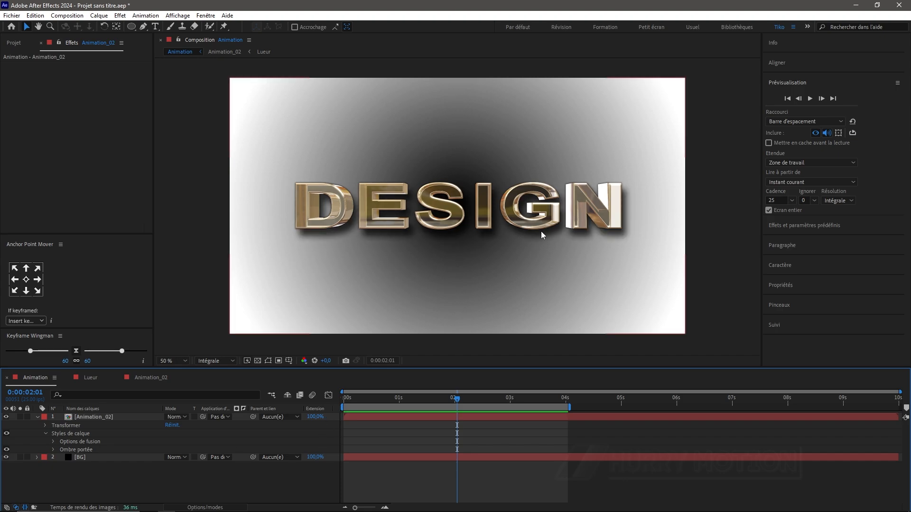
{"action": "left_click", "coordinate": [37, 417]}
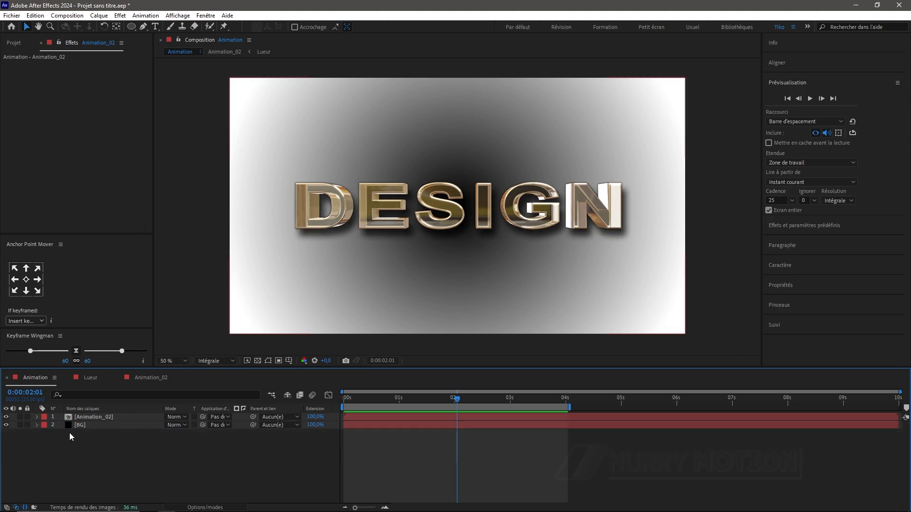
Set the BG gradient's start colour to a brown sampled from the letter D of the title.
{"action": "left_click", "coordinate": [94, 425]}
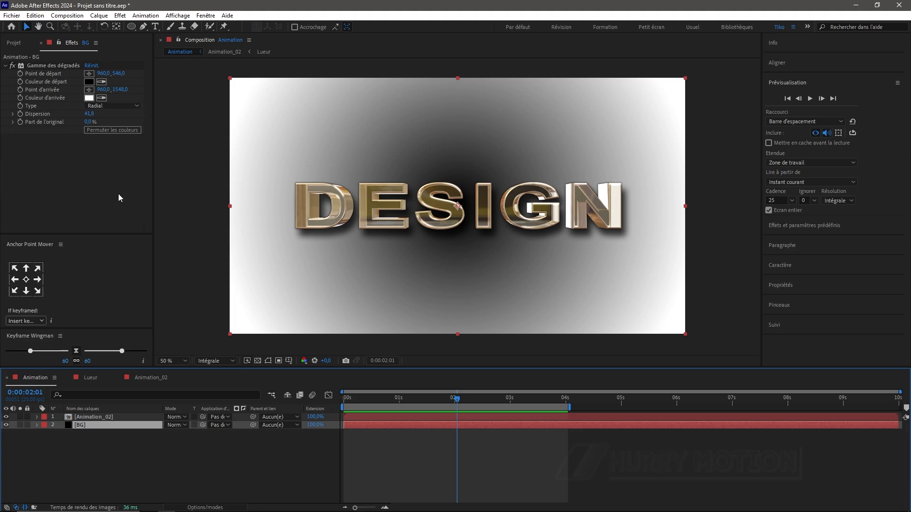
{"action": "left_click", "coordinate": [101, 82]}
{"action": "left_click", "coordinate": [306, 207]}
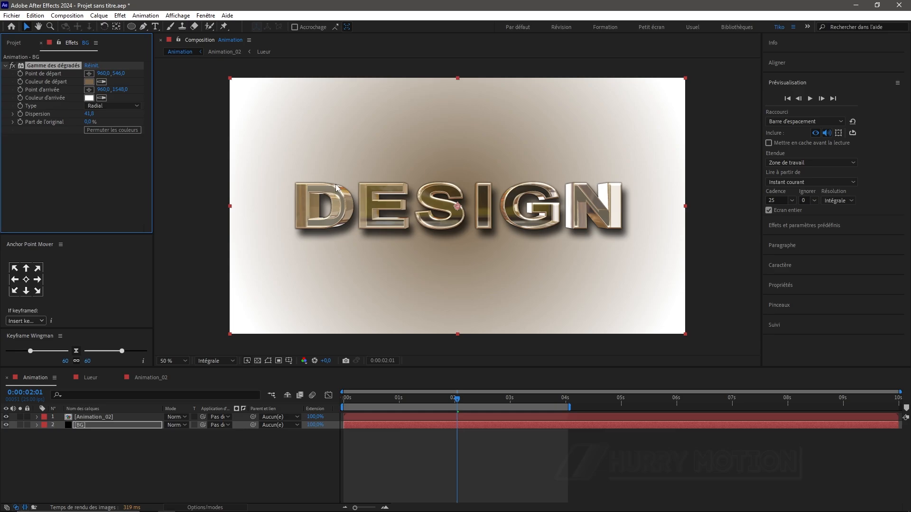
{"action": "left_click", "coordinate": [106, 436]}
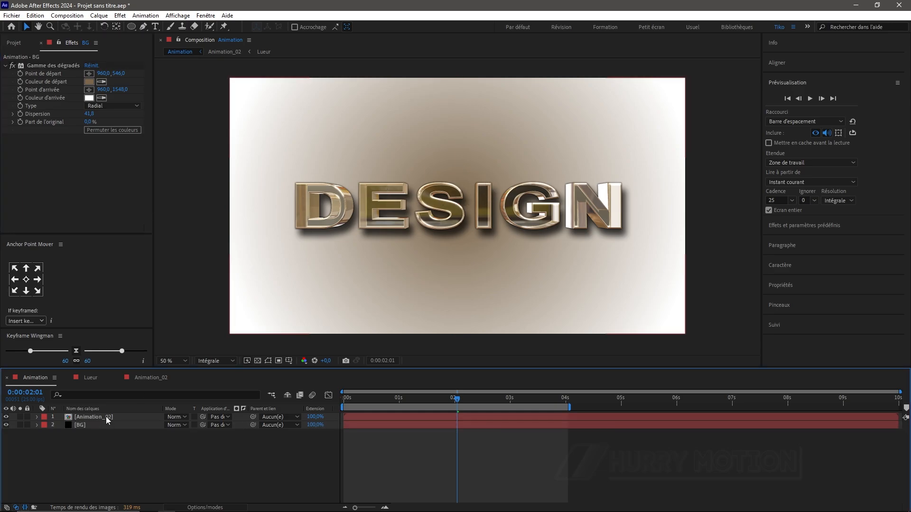
Create an adjustment layer above Animation_02 and apply the Bruit (Noise) effect with a quantity of 5%.
{"action": "left_click", "coordinate": [106, 416]}
{"action": "key", "text": "ctrl+alt+y"}
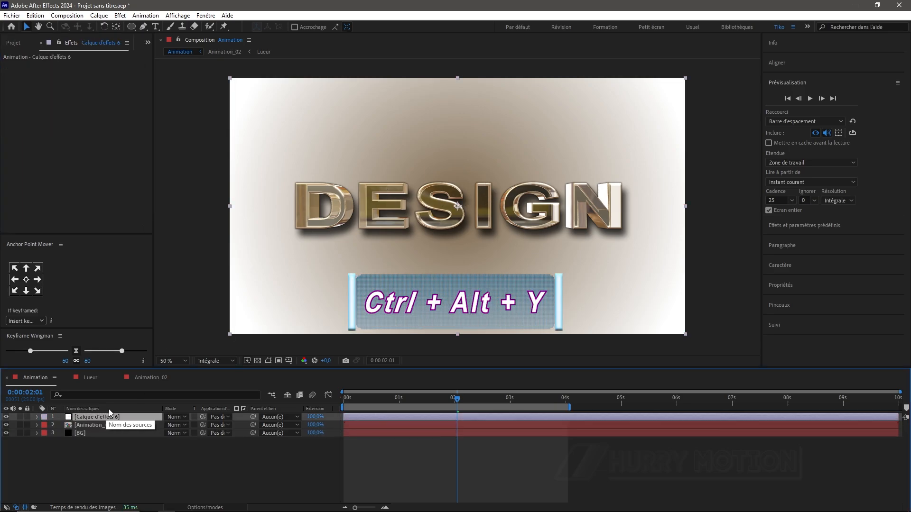
{"action": "key", "text": "ctrl+space"}
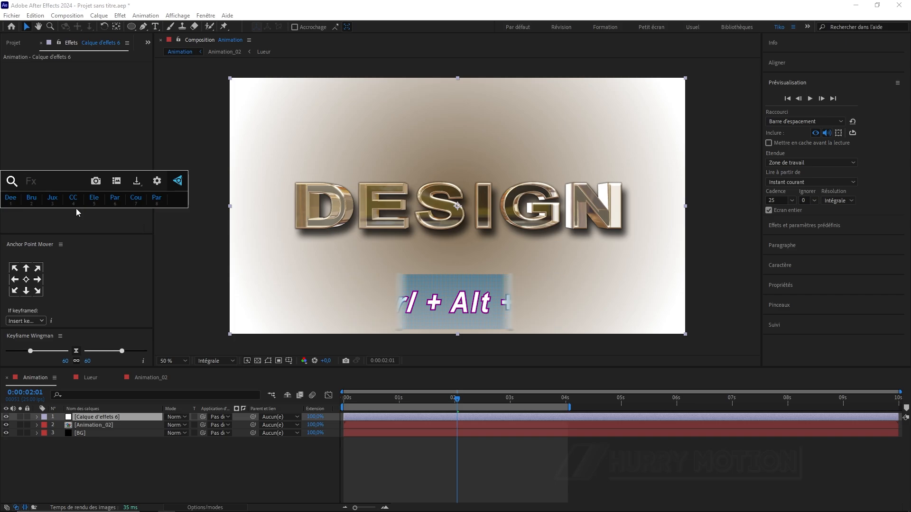
{"action": "type", "text": "brui"}
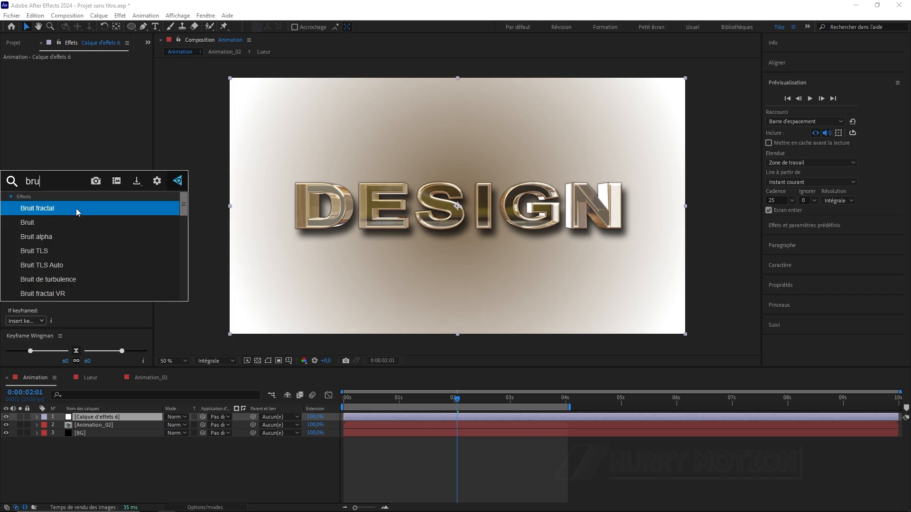
{"action": "left_click", "coordinate": [84, 218]}
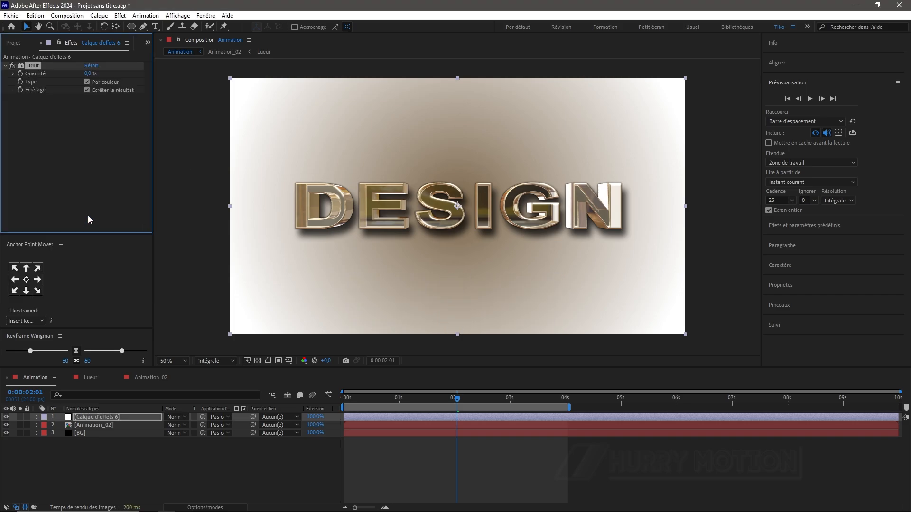
{"action": "left_click", "coordinate": [91, 74]}
{"action": "type", "text": "5"}
{"action": "left_click", "coordinate": [97, 104]}
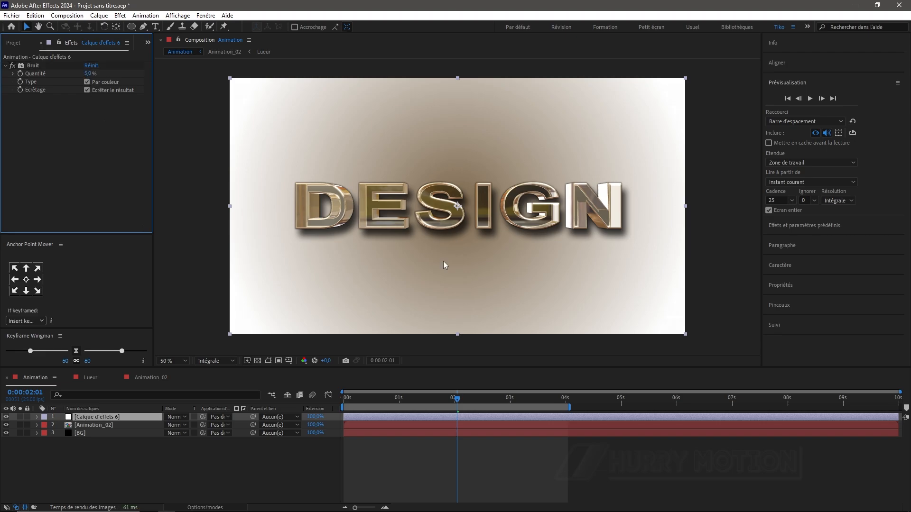
{"action": "key", "text": "slash"}
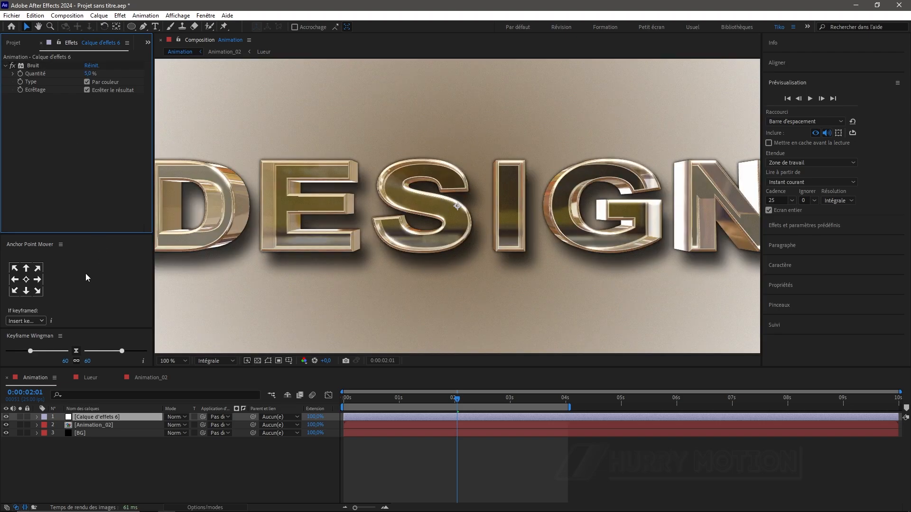
Create another adjustment layer with the Courbes (Curves) effect and shape its RVB curve into a gentle S for more contrast.
{"action": "key", "text": "ctrl+alt+y"}
{"action": "key", "text": "ctrl+space"}
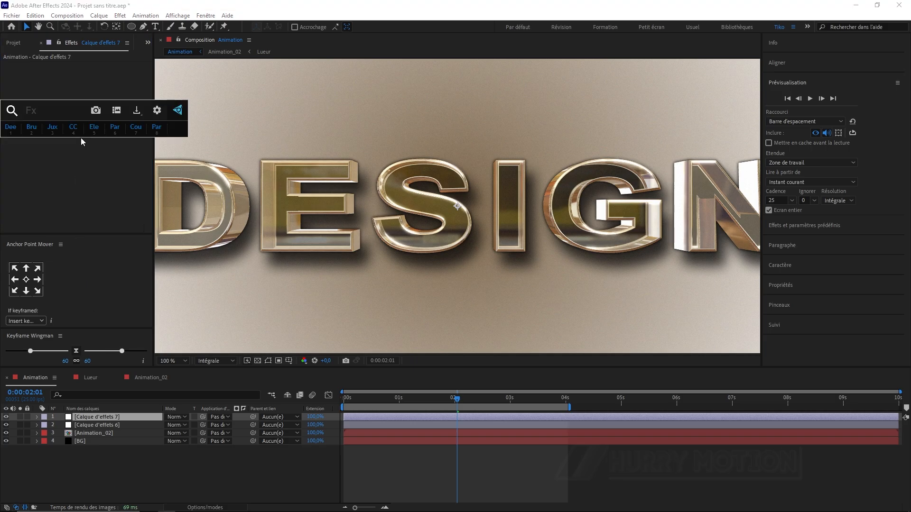
{"action": "left_click", "coordinate": [132, 127]}
{"action": "left_click_drag", "start_coordinate": [57, 188], "coordinate": [56, 194]}
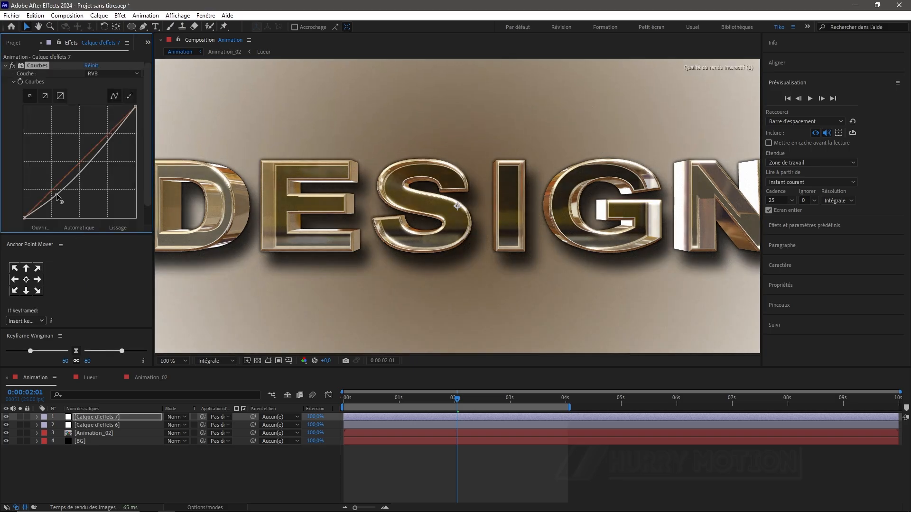
{"action": "left_click_drag", "start_coordinate": [107, 143], "coordinate": [110, 127]}
Rename the curves adjustment layer as CC and the noise adjustment layer as Bruit.
{"action": "left_click", "coordinate": [93, 415]}
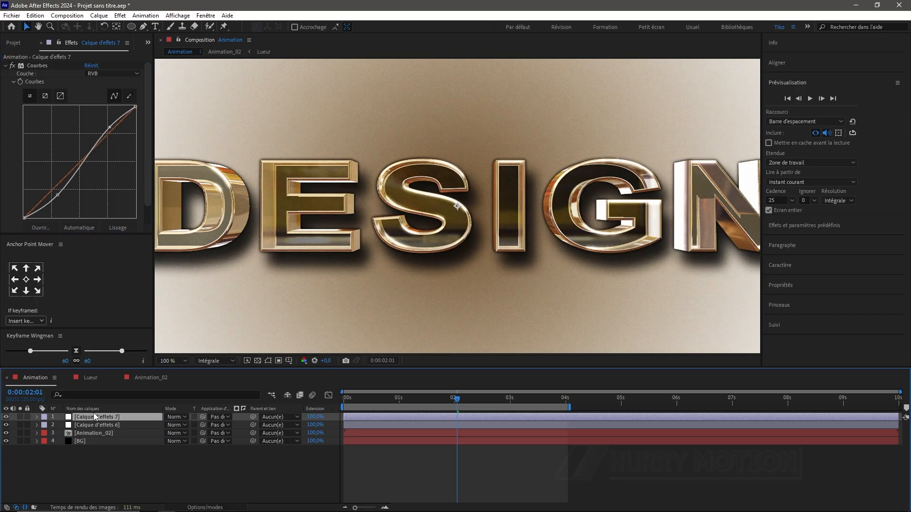
{"action": "key", "text": "Return"}
{"action": "type", "text": "CC"}
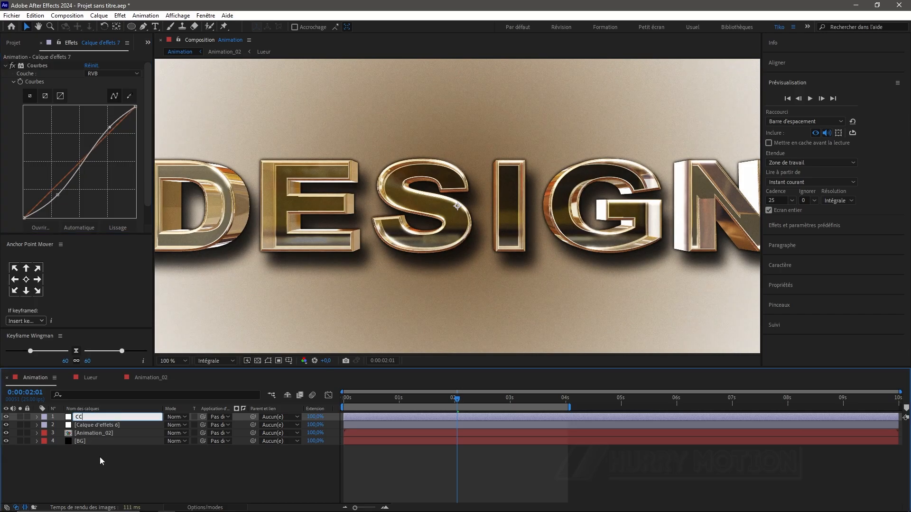
{"action": "key", "text": "Return"}
{"action": "left_click", "coordinate": [94, 425]}
{"action": "key", "text": "Return"}
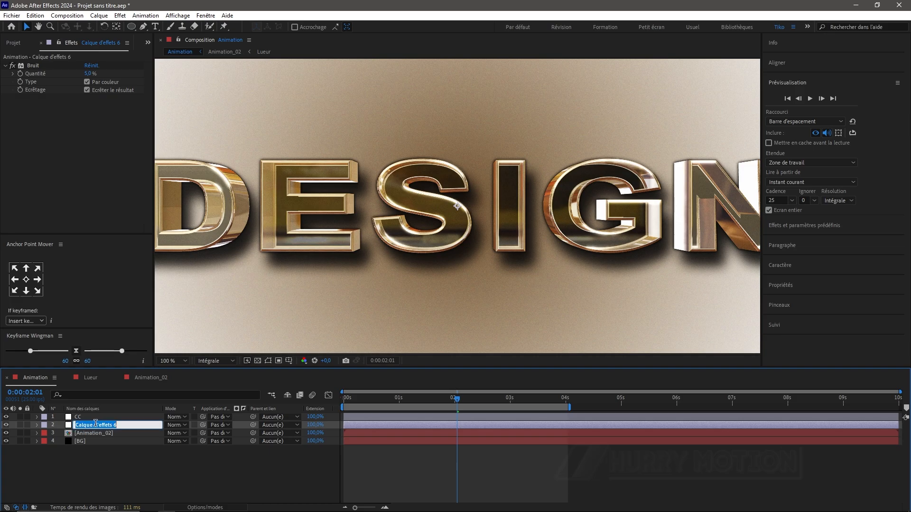
{"action": "type", "text": "Bruit"}
{"action": "left_click", "coordinate": [94, 446]}
Create a black 1920 x 1080 px solid named vignette above the CC layer.
{"action": "left_click", "coordinate": [100, 417]}
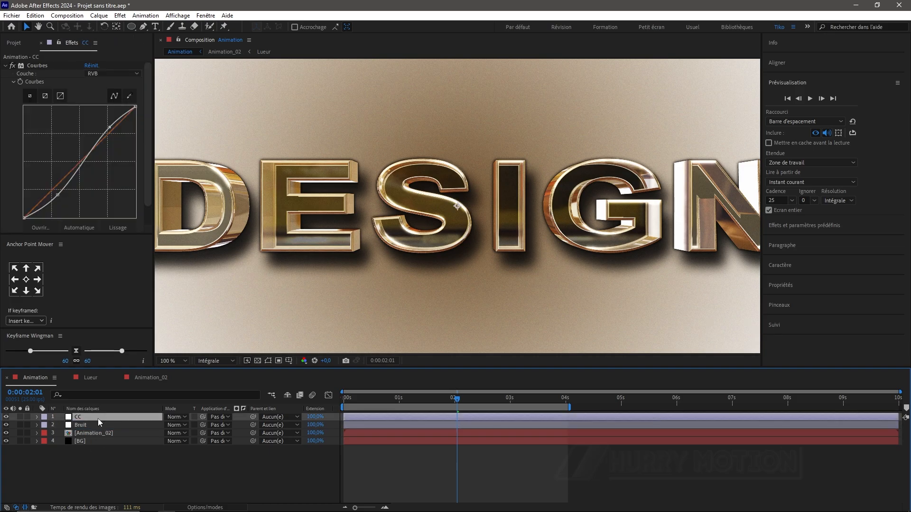
{"action": "key", "text": "ctrl+y"}
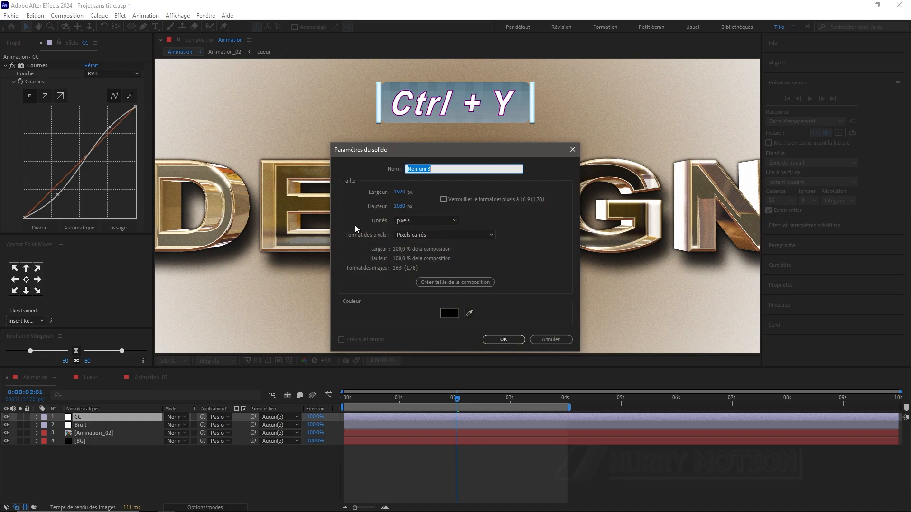
{"action": "type", "text": "vignette"}
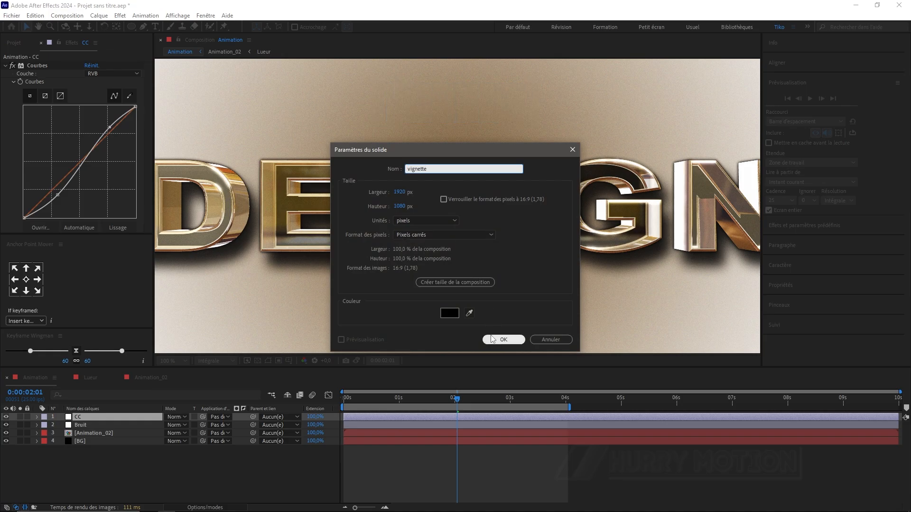
{"action": "left_click", "coordinate": [492, 339]}
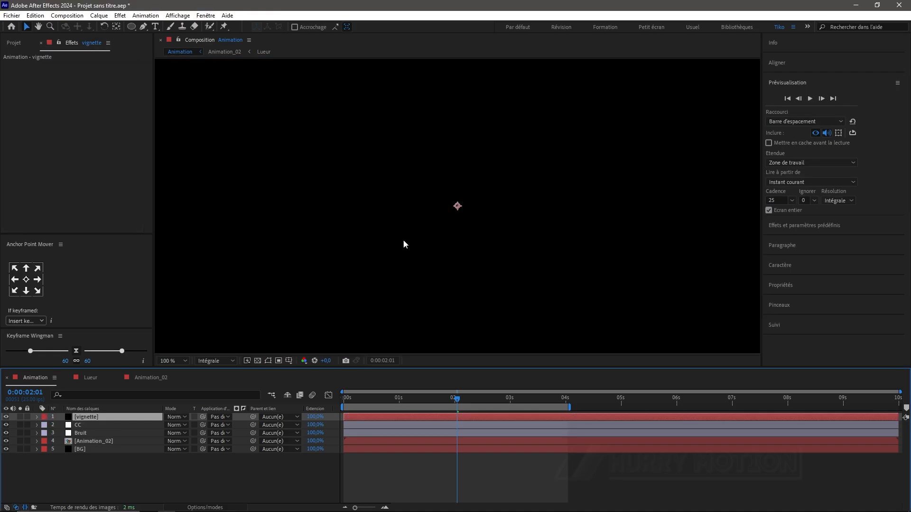
Add an elliptical mask filling the whole frame to the vignette solid and invert it.
{"action": "double_click", "coordinate": [131, 26]}
{"action": "scroll", "coordinate": [419, 157], "scroll_direction": "down", "scroll_amount": 2}
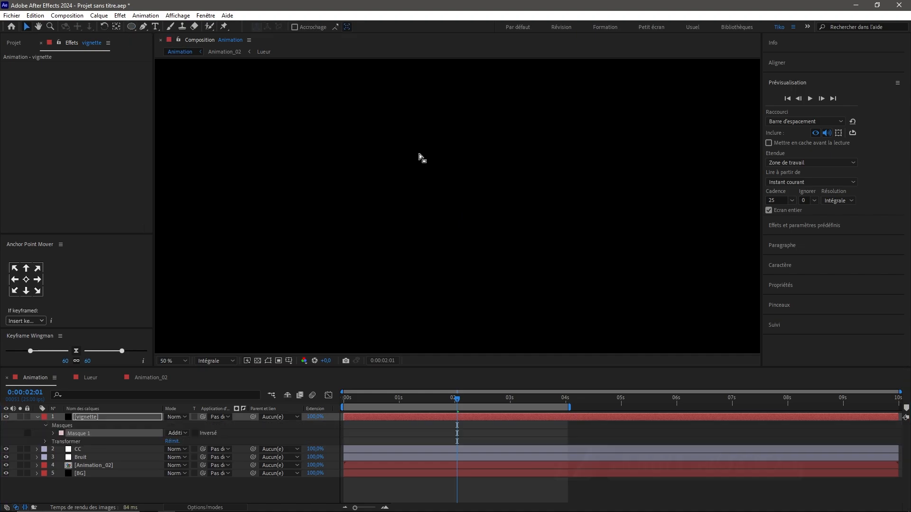
{"action": "left_click", "coordinate": [195, 433]}
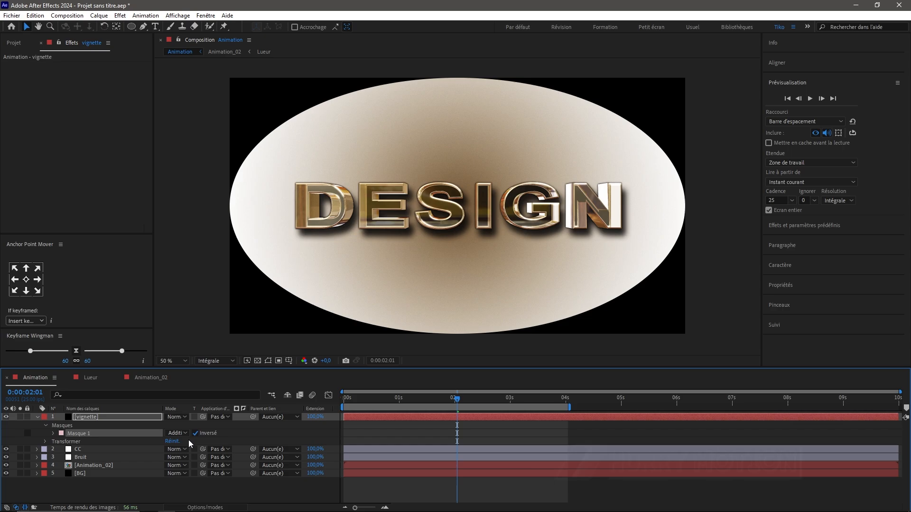
Set the vignette mask's feather to 400 pixels and its expansion to 115 pixels.
{"action": "key", "text": "f"}
{"action": "left_click", "coordinate": [177, 433]}
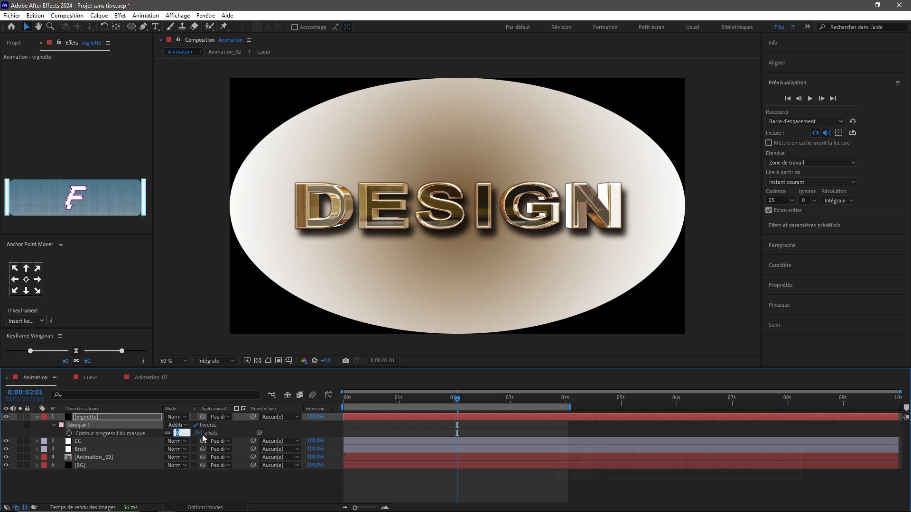
{"action": "type", "text": "400"}
{"action": "key", "text": "Return"}
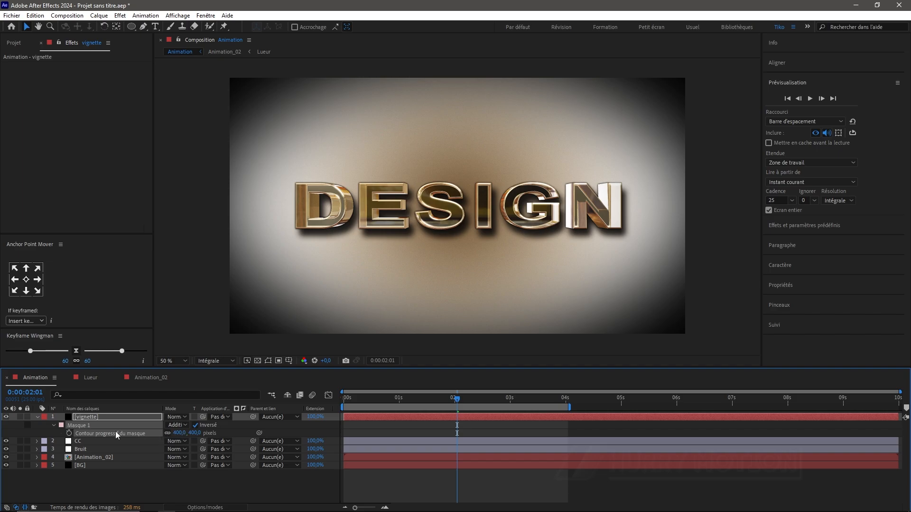
{"action": "left_click", "coordinate": [54, 426]}
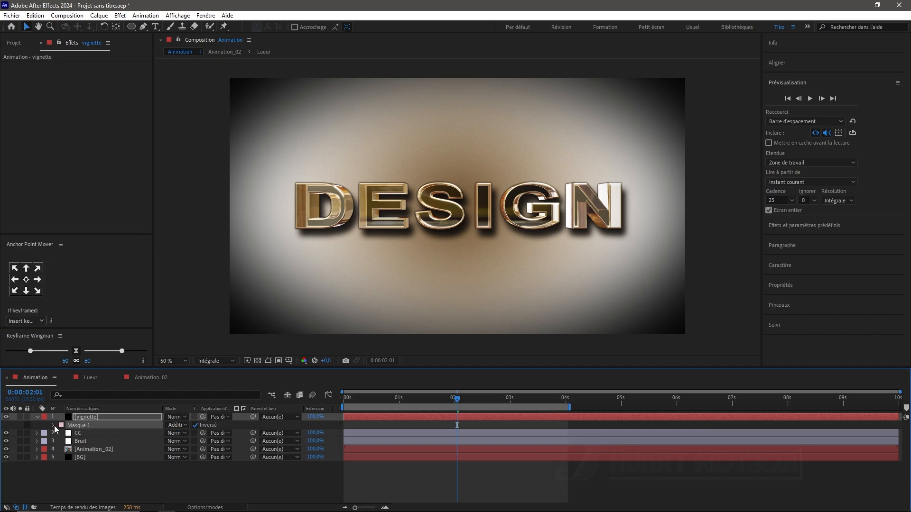
{"action": "left_click", "coordinate": [55, 426]}
{"action": "left_click_drag", "start_coordinate": [168, 457], "coordinate": [223, 454]}
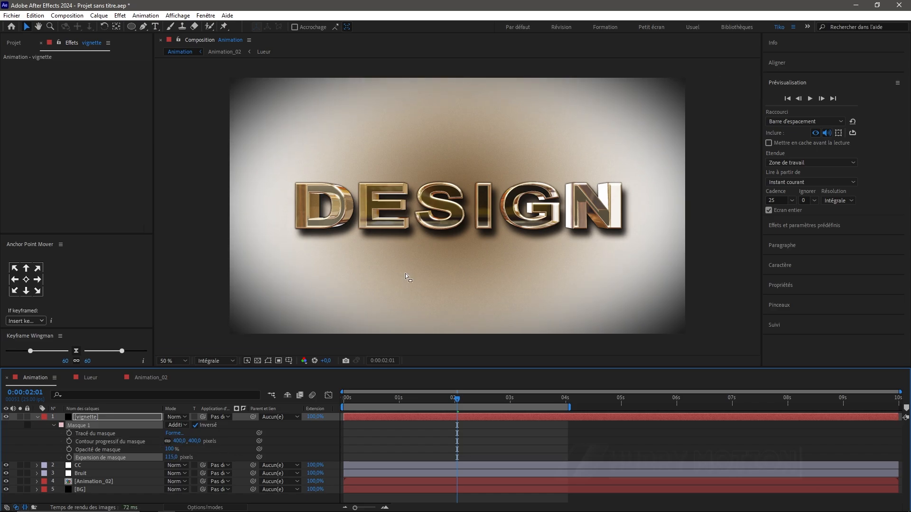
{"action": "left_click", "coordinate": [37, 417]}
Create a black 1920 x 1080 px solid named barres above the vignette layer.
{"action": "left_click", "coordinate": [84, 416]}
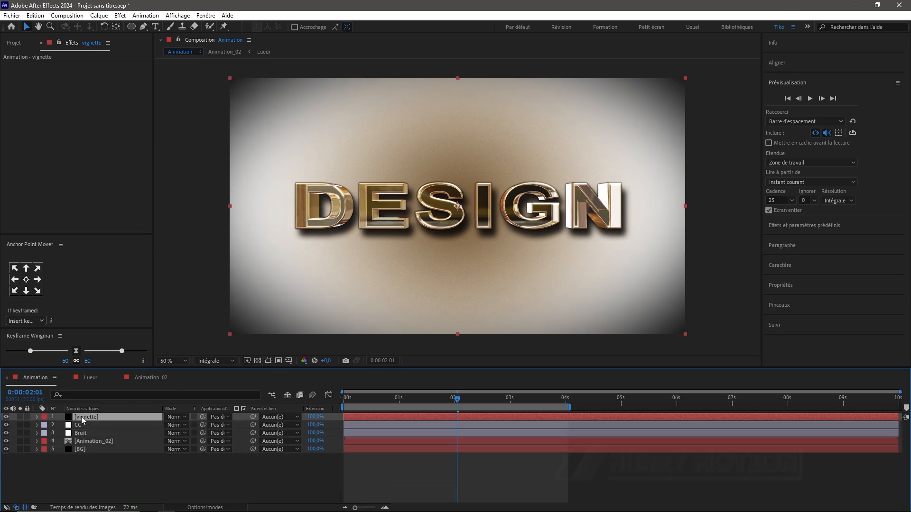
{"action": "key", "text": "ctrl+y"}
{"action": "type", "text": "barres"}
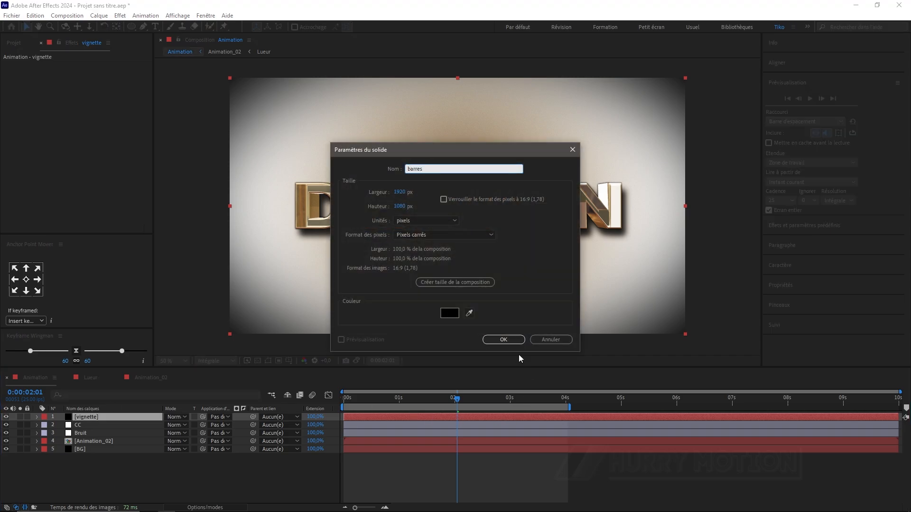
{"action": "left_click", "coordinate": [502, 339]}
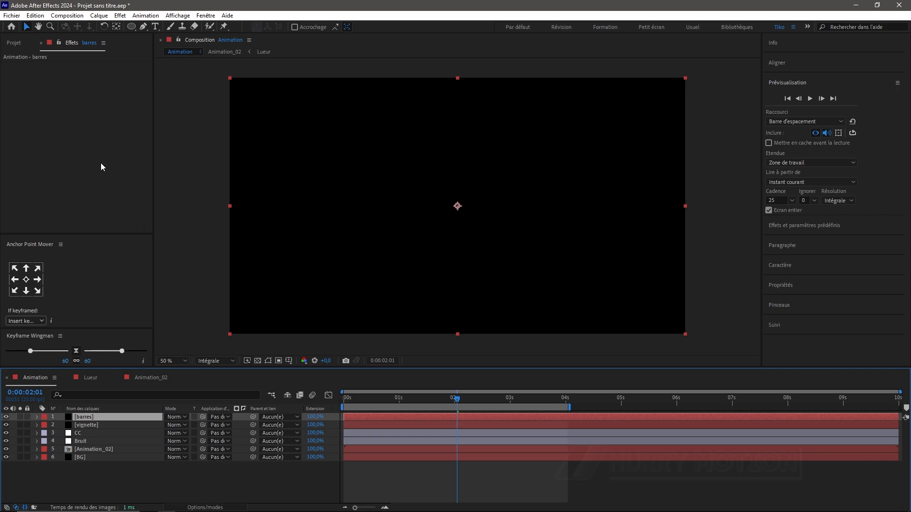
Apply the CC Jaws effect to the barres solid and set its Completion to 80 %.
{"action": "key", "text": "ctrl+space"}
{"action": "type", "text": "cc k"}
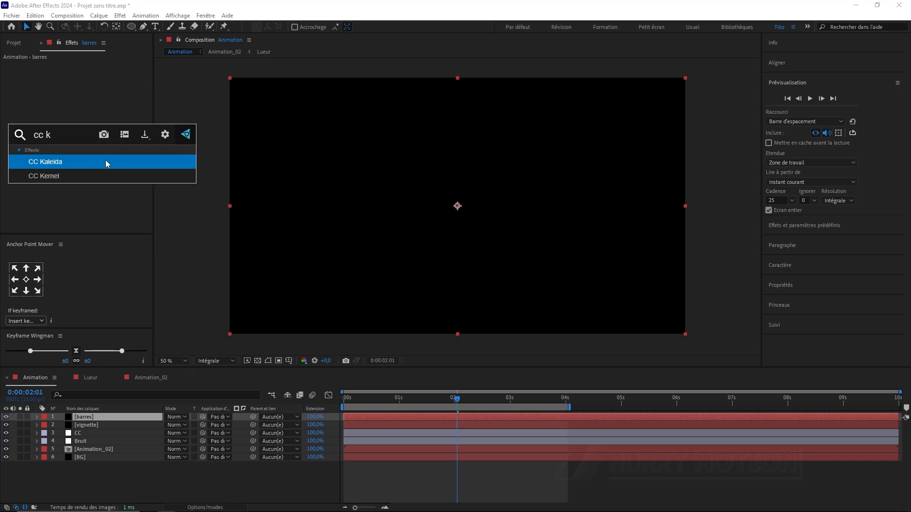
{"action": "key", "text": "BackSpace"}
{"action": "key", "text": "BackSpace"}
{"action": "type", "text": "j"}
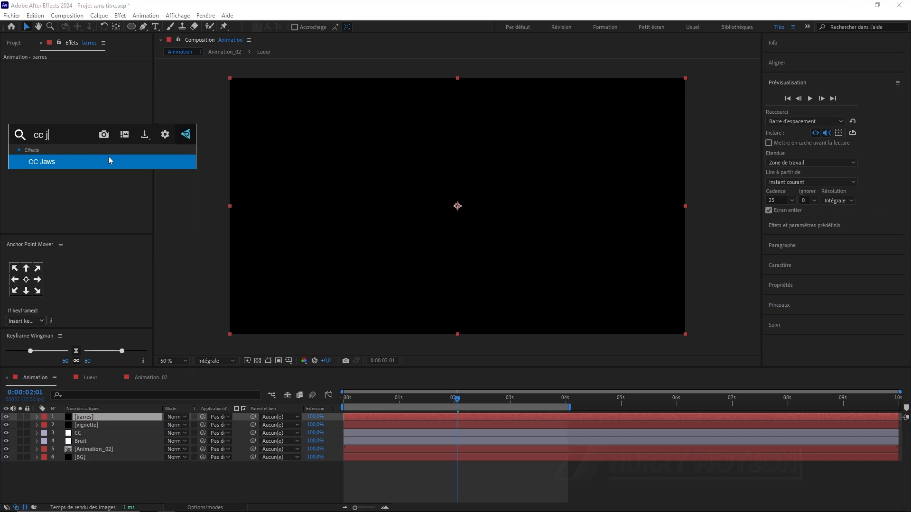
{"action": "key", "text": "Return"}
{"action": "left_click", "coordinate": [89, 74]}
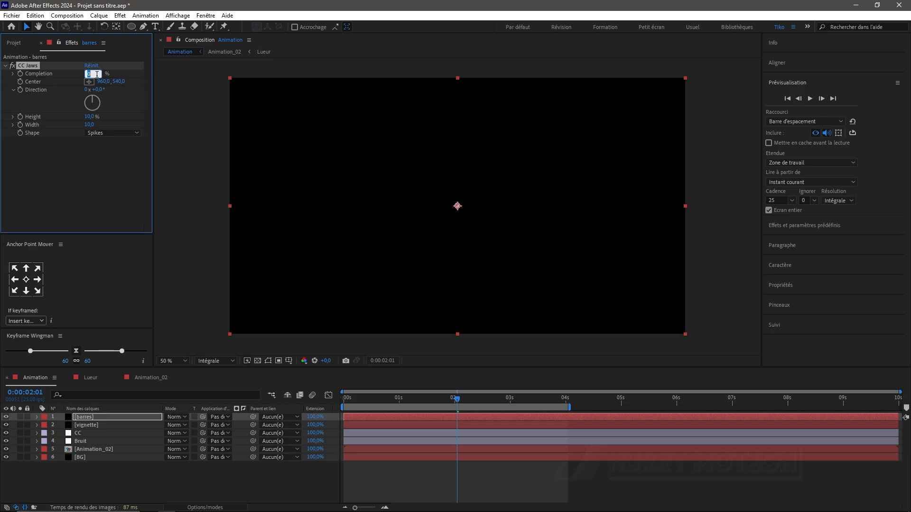
{"action": "key", "text": "Return"}
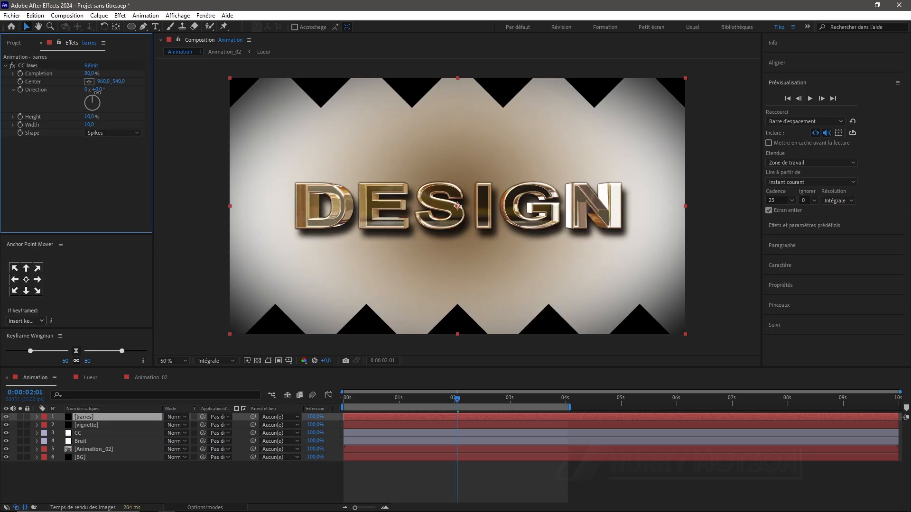
Set the CC Jaws Height to 0 % for straight cinema bars and move the playhead to 0:00:01:23.
{"action": "left_click_drag", "start_coordinate": [98, 89], "coordinate": [56, 89]}
{"action": "key", "text": "ctrl+z"}
{"action": "left_click_drag", "start_coordinate": [93, 117], "coordinate": [26, 117]}
{"action": "left_click", "coordinate": [87, 154]}
{"action": "scroll", "coordinate": [390, 187], "scroll_direction": "up", "scroll_amount": 1}
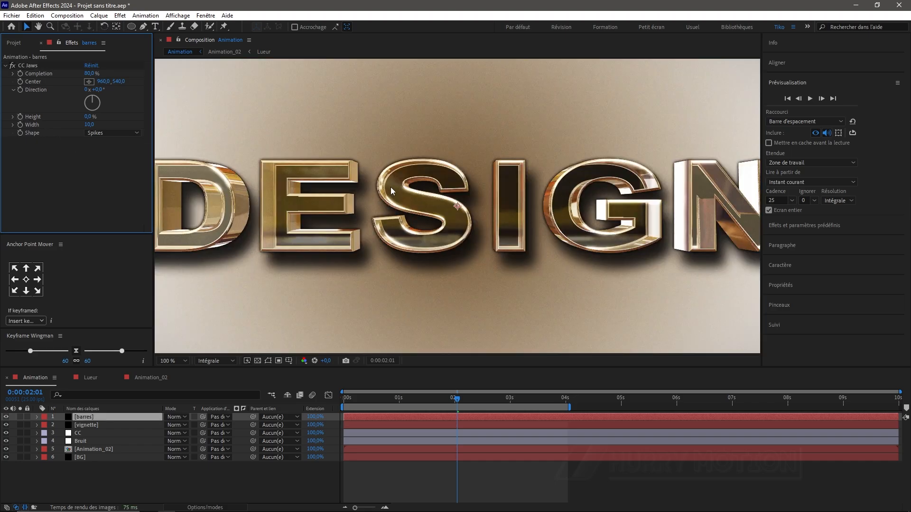
{"action": "scroll", "coordinate": [388, 187], "scroll_direction": "down", "scroll_amount": 1}
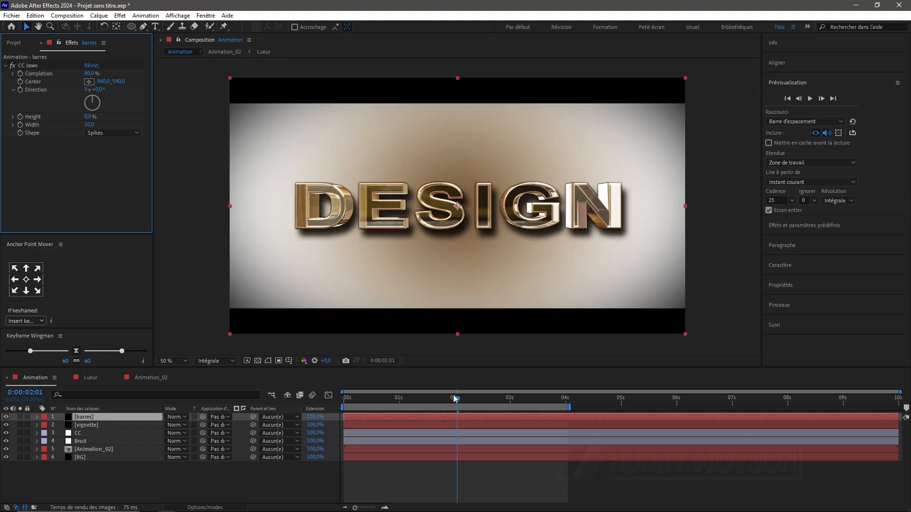
{"action": "mouse_move", "coordinate": [455, 398]}
{"action": "left_mouse_down"}
{"action": "mouse_move", "coordinate": [504, 393]}
{"action": "mouse_move", "coordinate": [392, 385]}
{"action": "mouse_move", "coordinate": [453, 382]}
{"action": "left_mouse_up"}
Delete the apple.png footage from the project.
{"action": "left_click", "coordinate": [14, 42]}
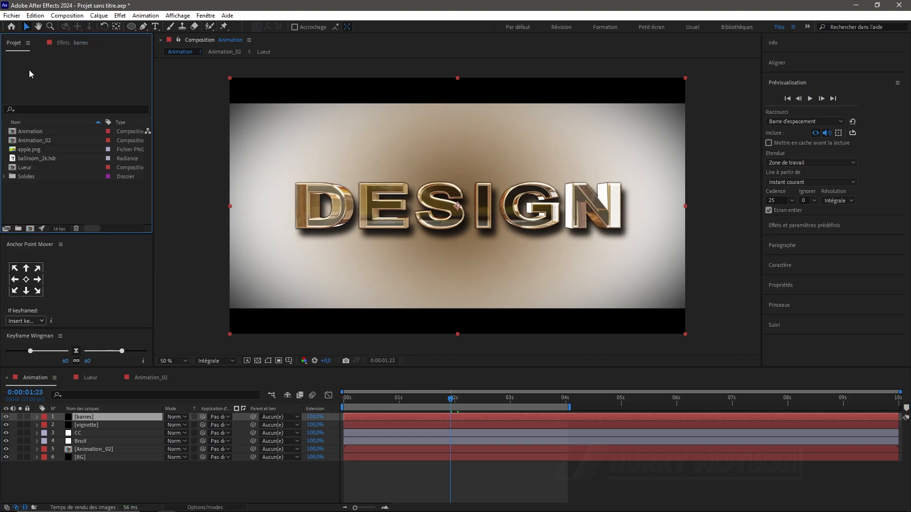
{"action": "left_click", "coordinate": [22, 151]}
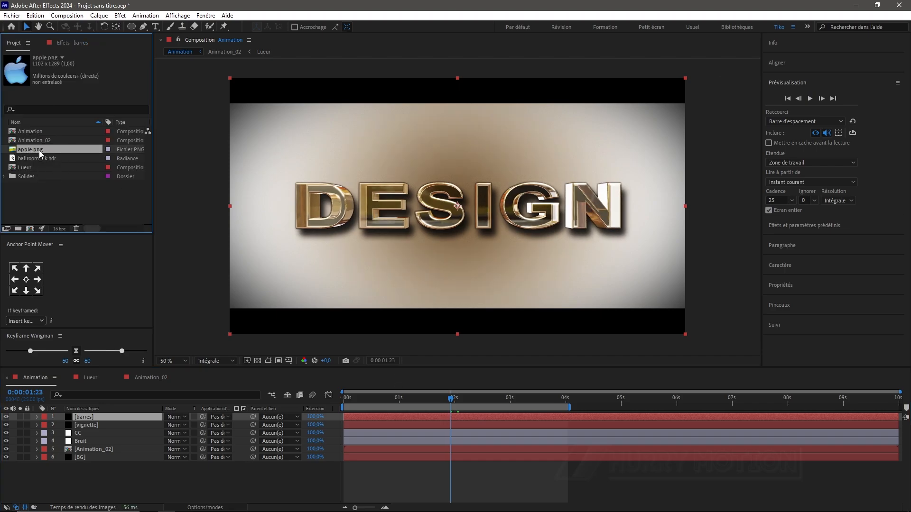
{"action": "key", "text": "Delete"}
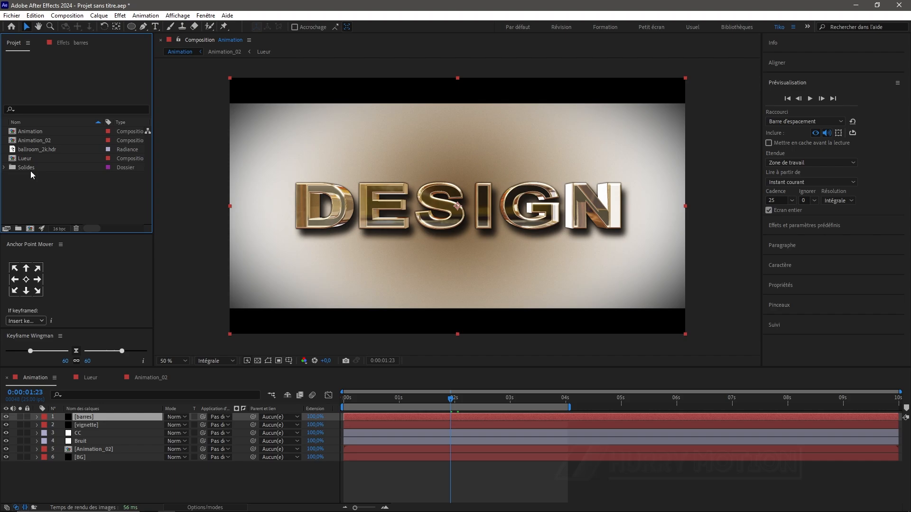
Add ballroom_2k.hdr to the Animation composition between Bruit and Animation_02, with the Incrustation (Overlay) blending mode.
{"action": "left_click_drag", "start_coordinate": [38, 147], "coordinate": [117, 444]}
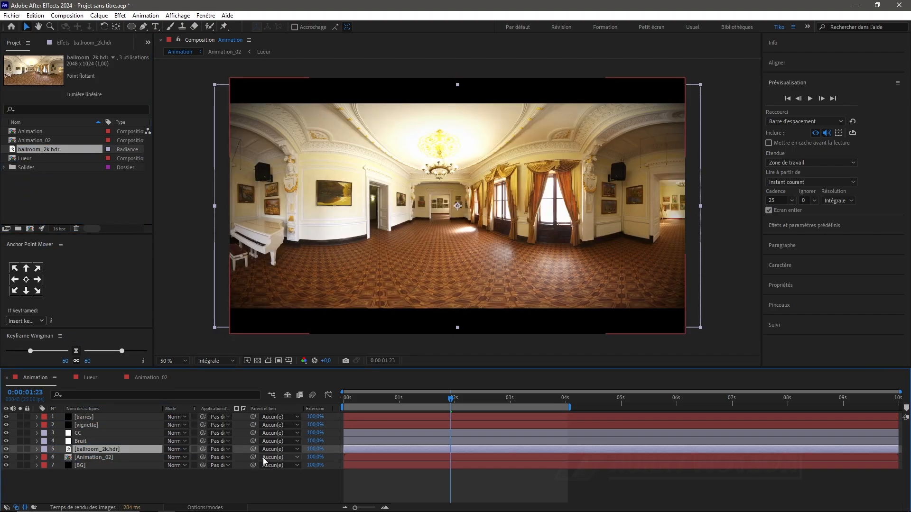
{"action": "left_click", "coordinate": [180, 448]}
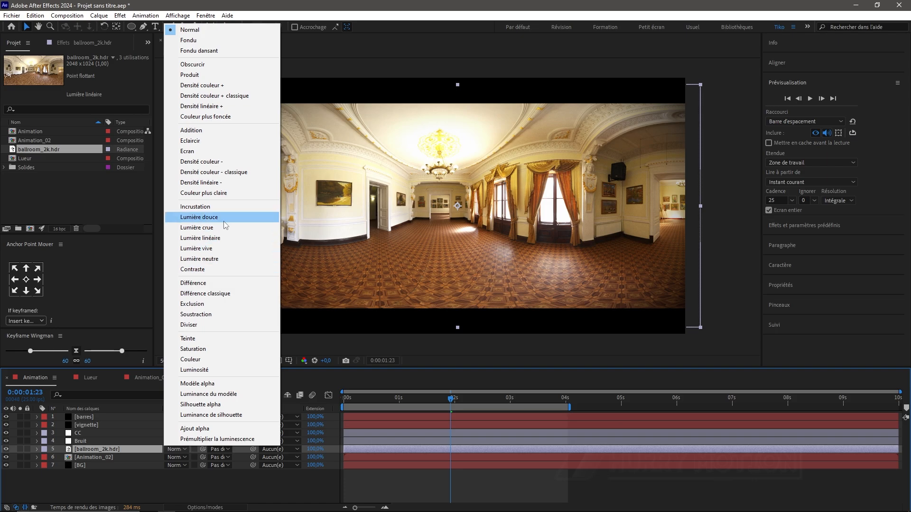
{"action": "left_click", "coordinate": [227, 207]}
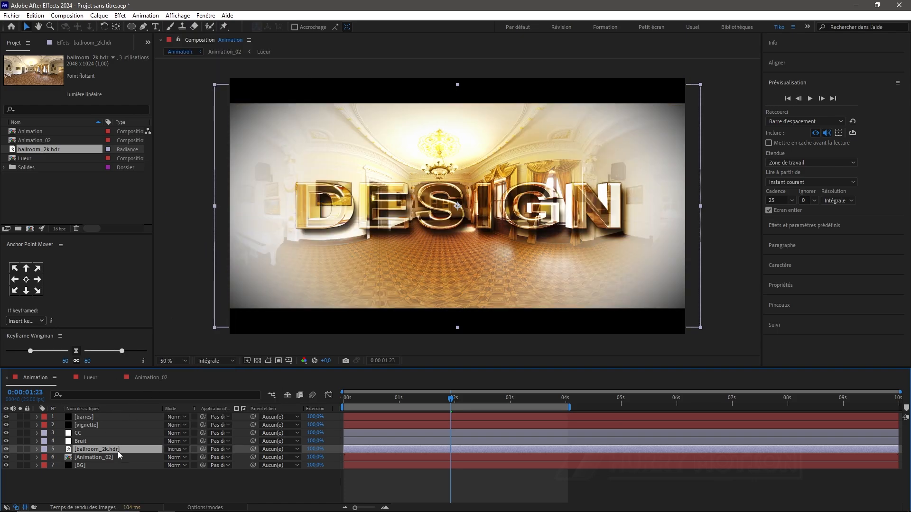
Set the ballroom_2k.hdr layer's opacity to 35 %.
{"action": "key", "text": "t"}
{"action": "left_click", "coordinate": [172, 457]}
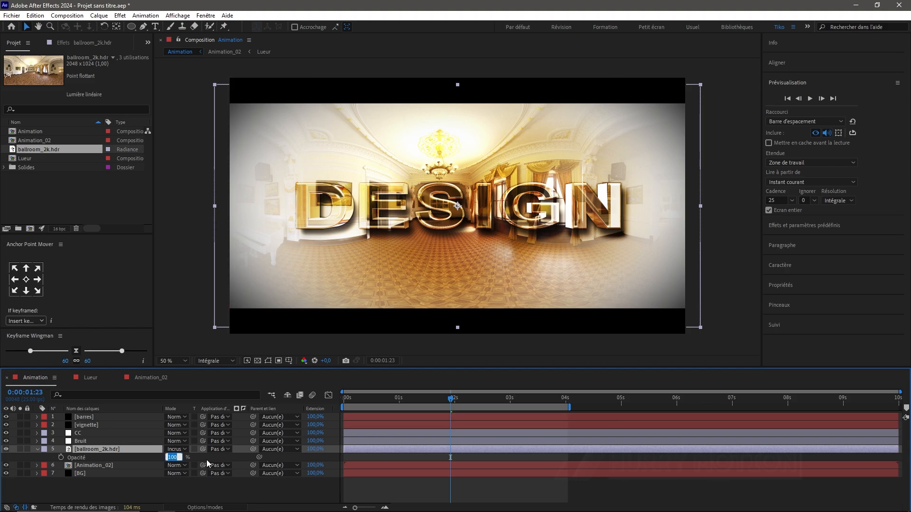
{"action": "type", "text": "35"}
{"action": "key", "text": "Return"}
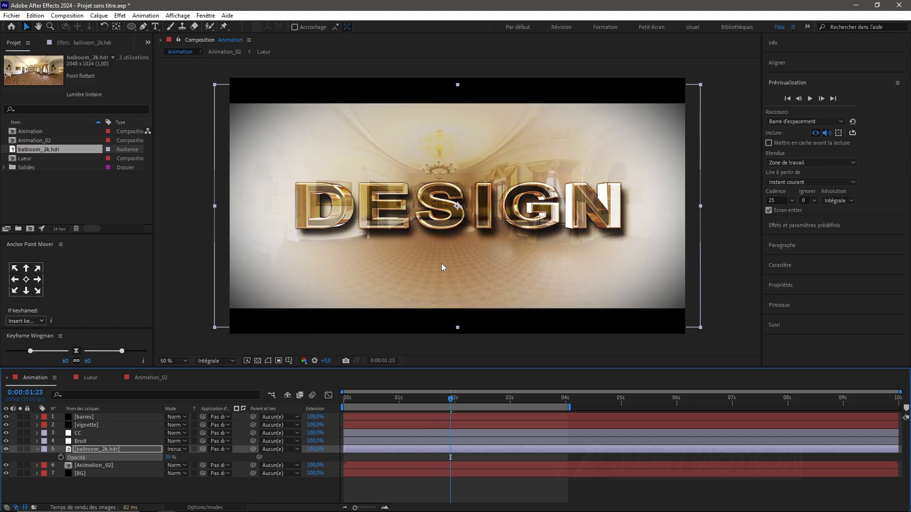
Apply the Flou artistique effect to the ballroom_2k.hdr layer with an Intensité of 12.
{"action": "key", "text": "slash"}
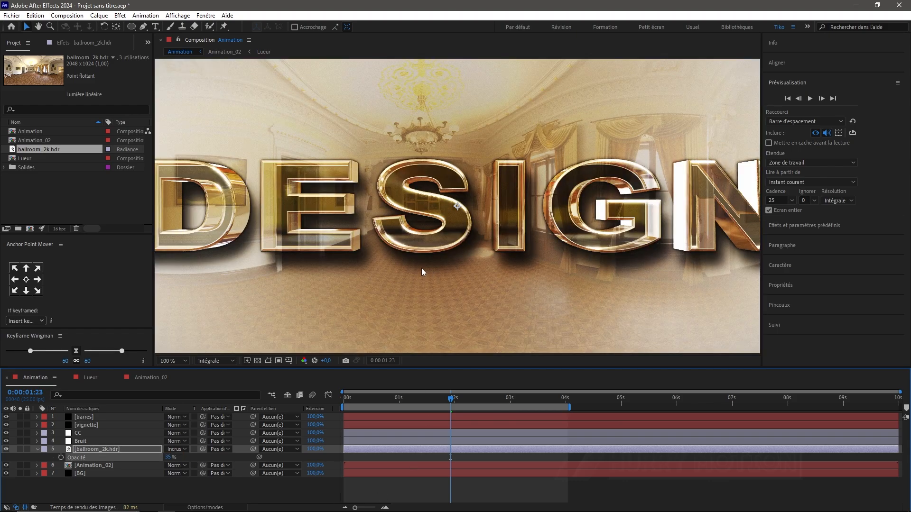
{"action": "left_click", "coordinate": [62, 45]}
{"action": "key", "text": "ctrl+space"}
{"action": "type", "text": "fl"}
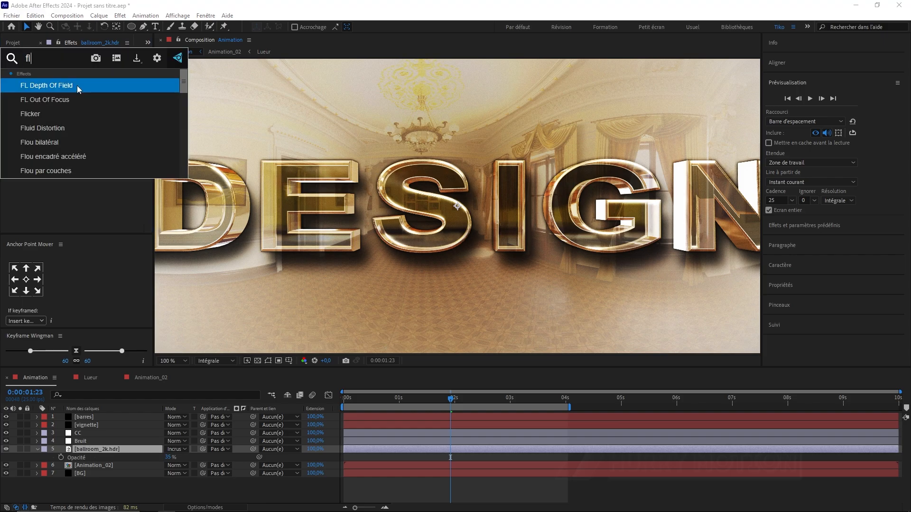
{"action": "type", "text": "ou"}
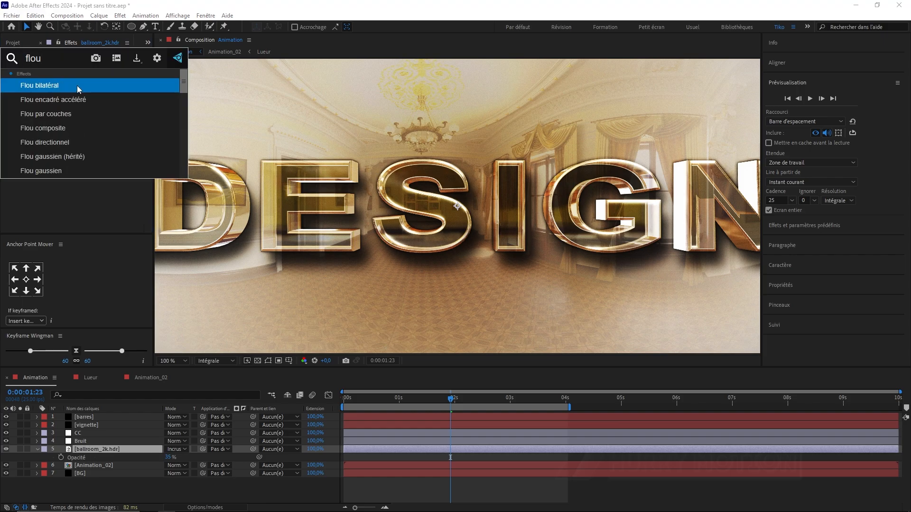
{"action": "scroll", "coordinate": [87, 127], "scroll_direction": "down", "scroll_amount": 3}
{"action": "left_click", "coordinate": [70, 156]}
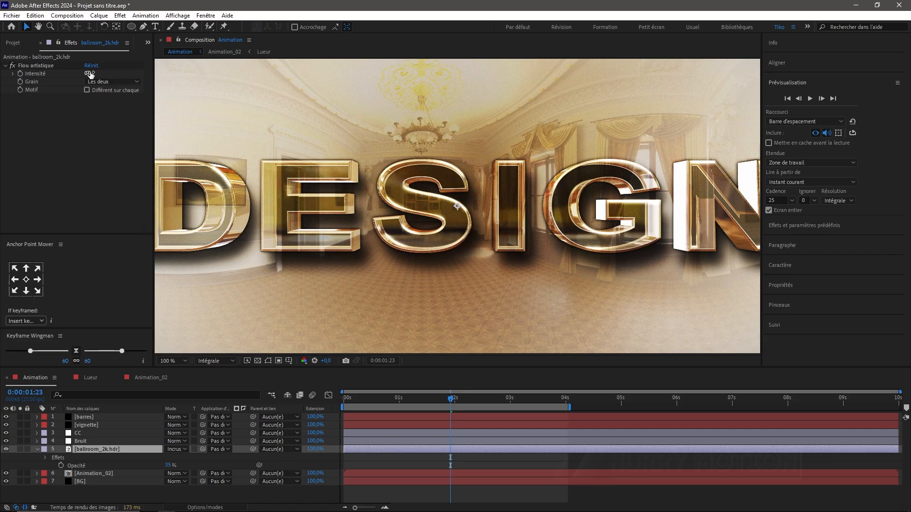
{"action": "left_click", "coordinate": [87, 73]}
{"action": "type", "text": "12"}
{"action": "key", "text": "Return"}
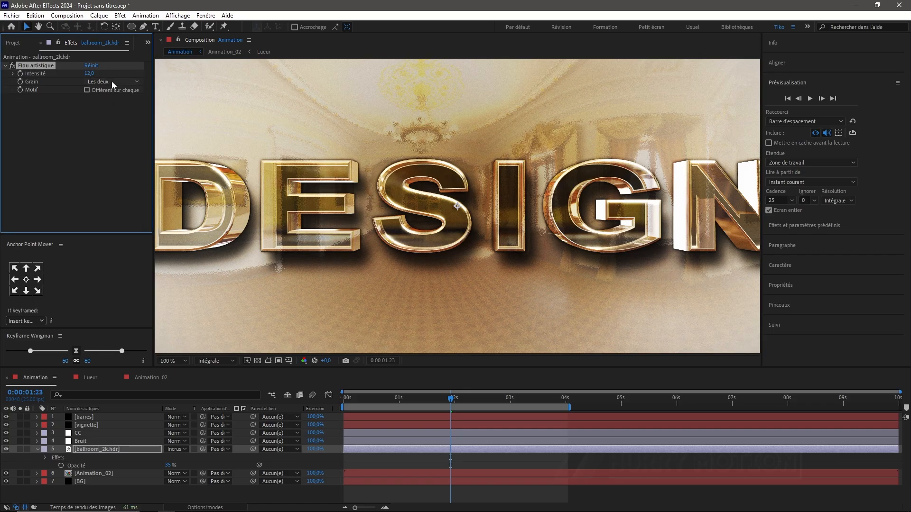
Inspect the blurred ballroom background up close and preview the animation from the first frame.
{"action": "key", "text": "period"}
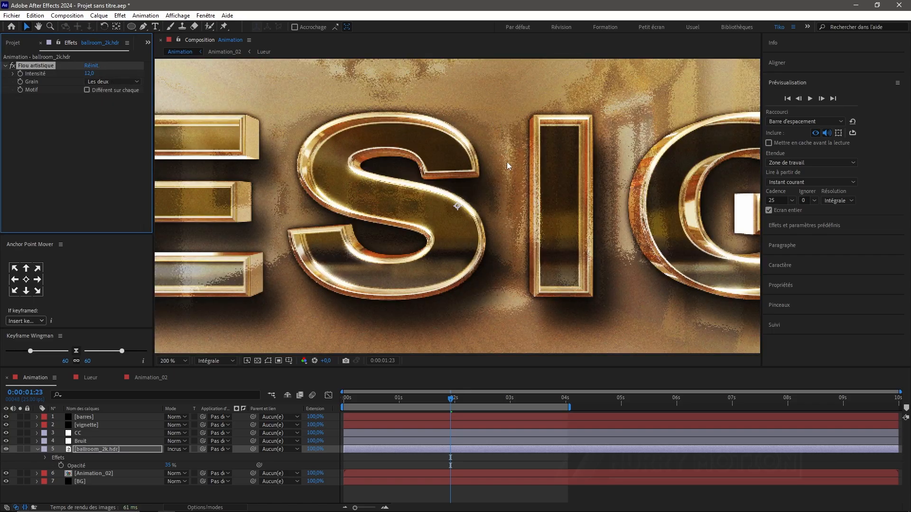
{"action": "key", "text": "comma"}
{"action": "key", "text": "comma"}
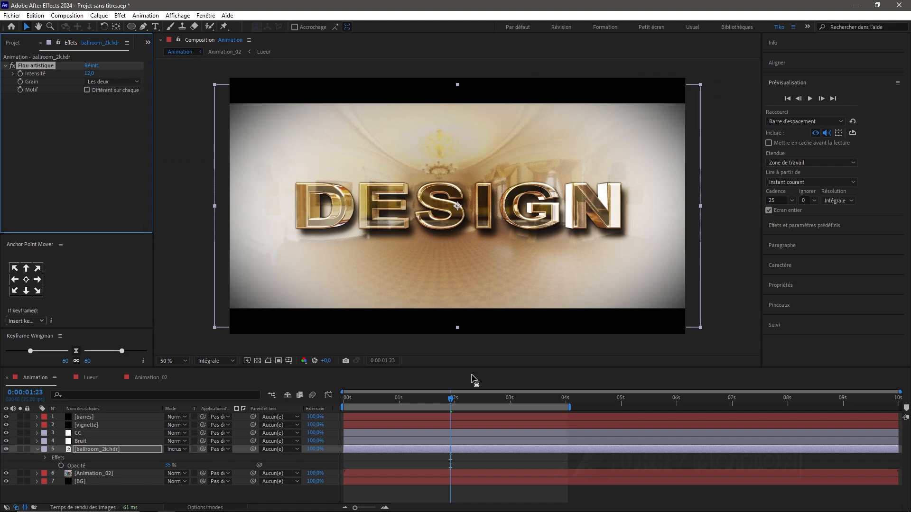
{"action": "left_click_drag", "start_coordinate": [453, 396], "coordinate": [335, 382]}
{"action": "key", "text": "space"}
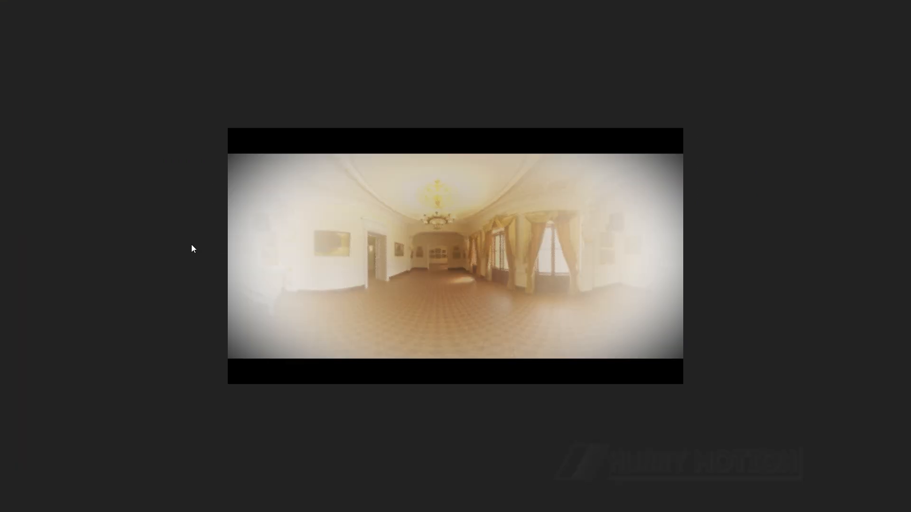